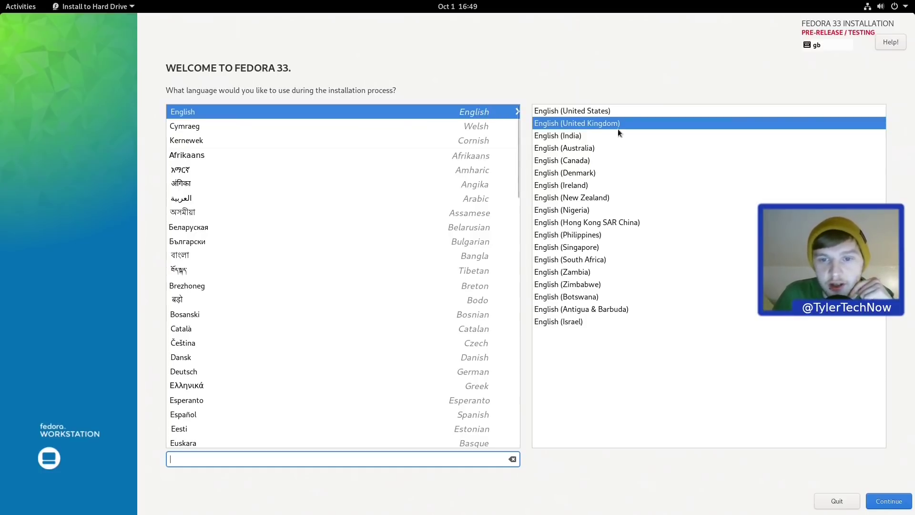
Step: Keep English (United Kingdom) as the installer language and continue
{"action": "left_click", "coordinate": [883, 505]}
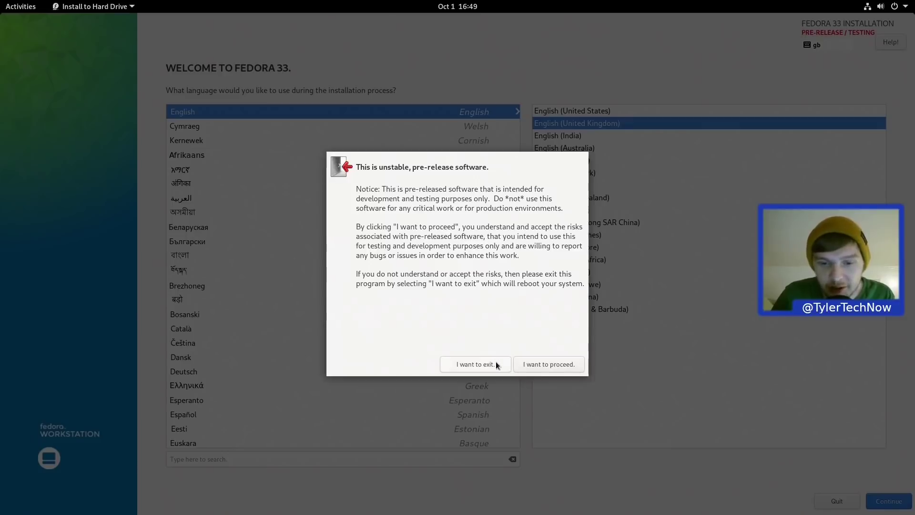
Step: Accept the pre-release warning and pick the 111.79 GiB ATA DREVO X1 SSD as installation destination
{"action": "left_click", "coordinate": [560, 364]}
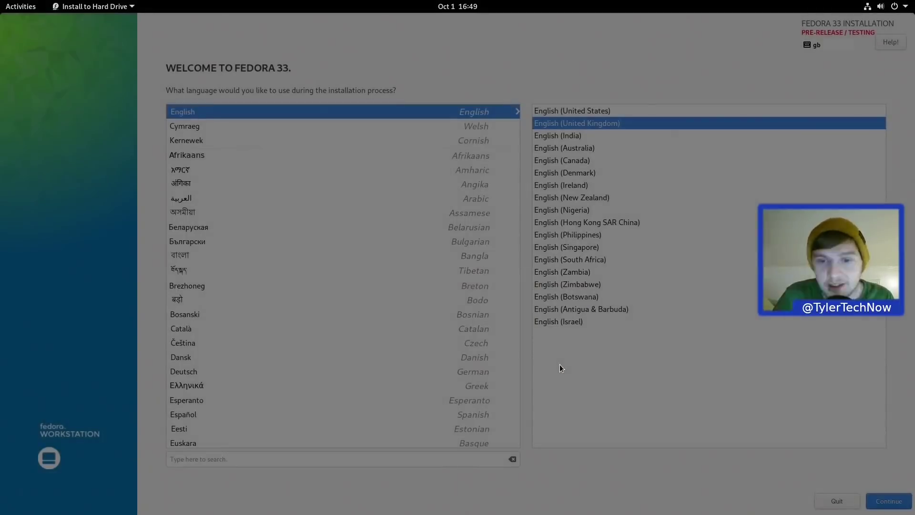
{"action": "key", "text": "Return"}
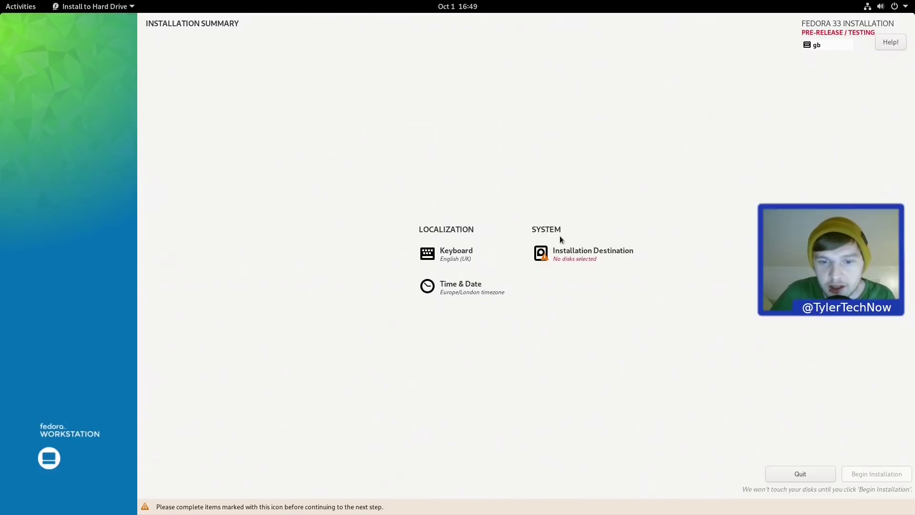
{"action": "left_click", "coordinate": [562, 261]}
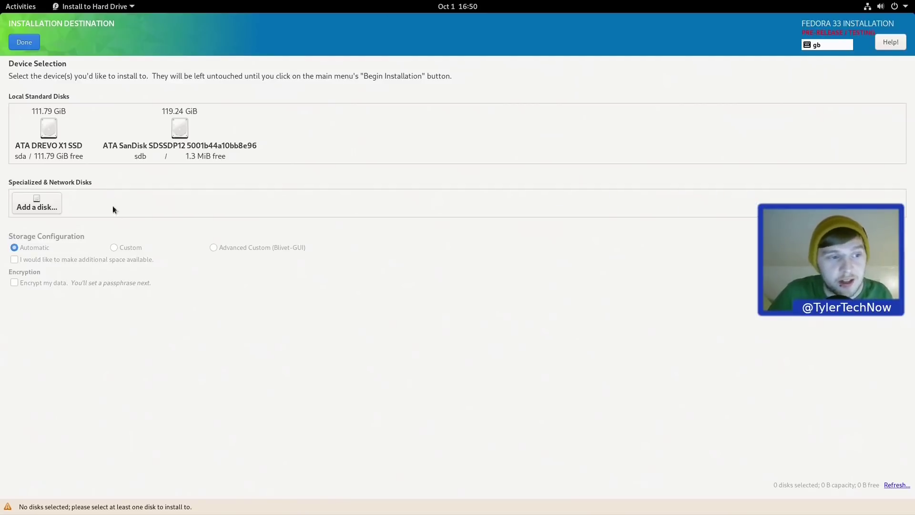
{"action": "left_click", "coordinate": [52, 130]}
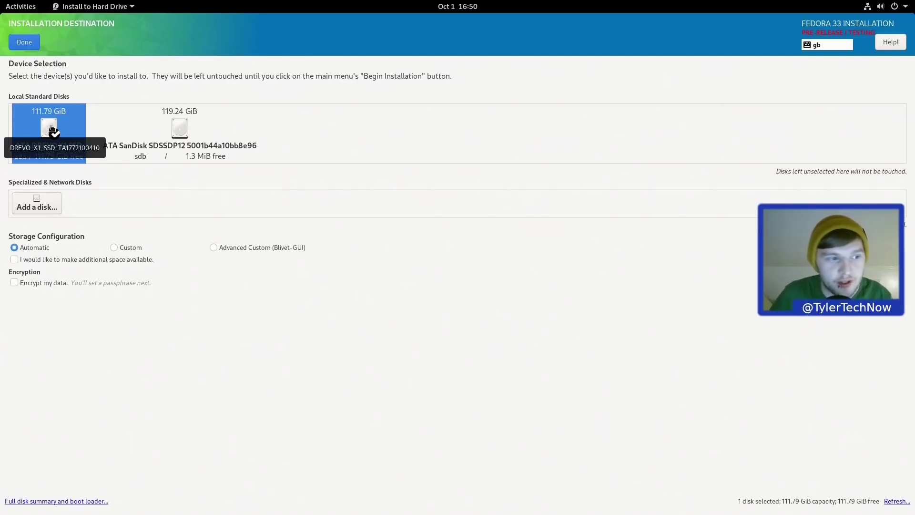
{"action": "left_click", "coordinate": [25, 42]}
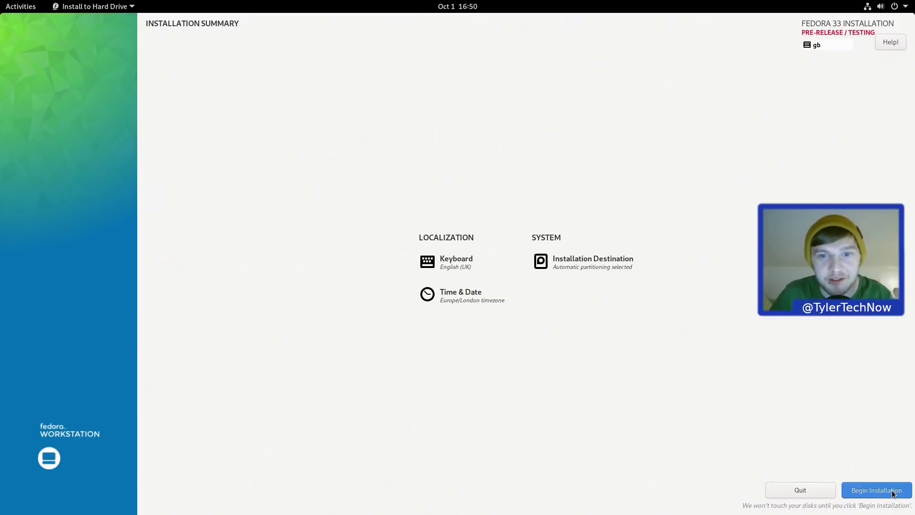
Step: Run the installation, finish the installer, and restart from the system menu
{"action": "left_click", "coordinate": [894, 493]}
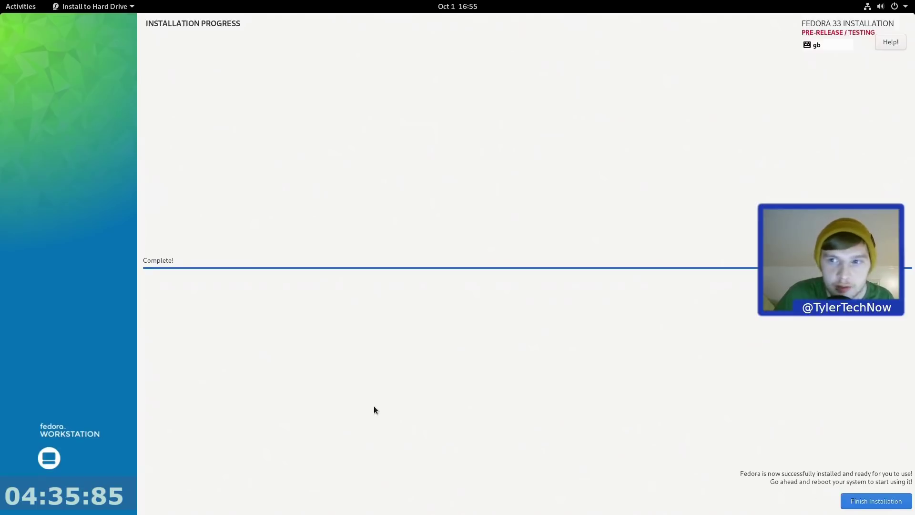
{"action": "left_click", "coordinate": [872, 501]}
{"action": "left_click", "coordinate": [901, 4]}
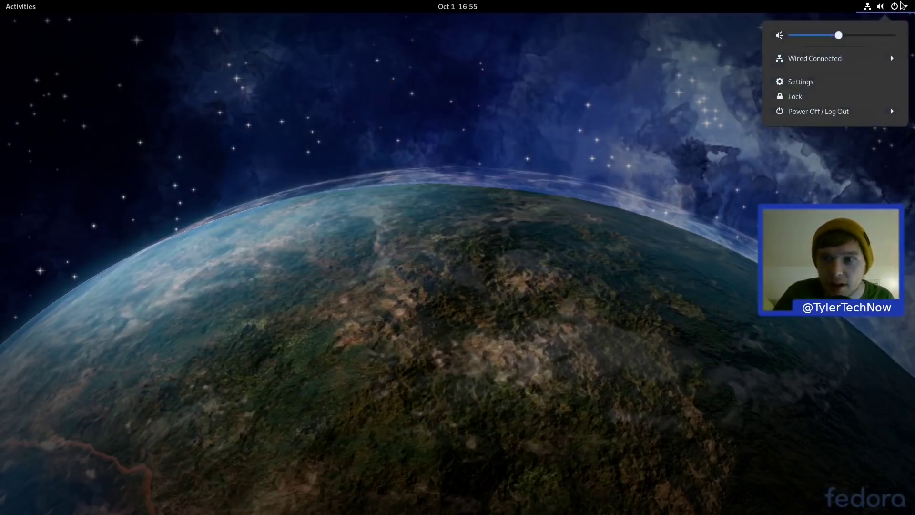
{"action": "left_click", "coordinate": [851, 112]}
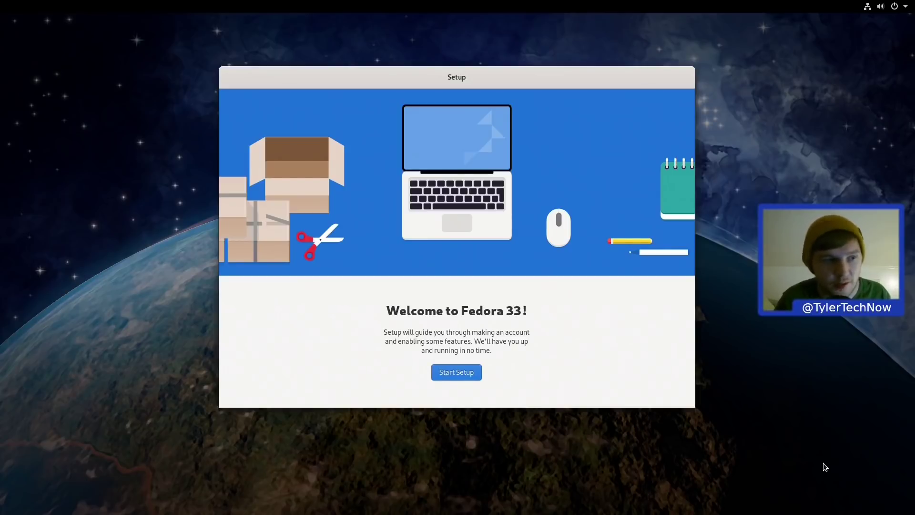
Step: Start setup, keep privacy defaults, skip online accounts, and enter the user's full name
{"action": "left_click", "coordinate": [466, 372]}
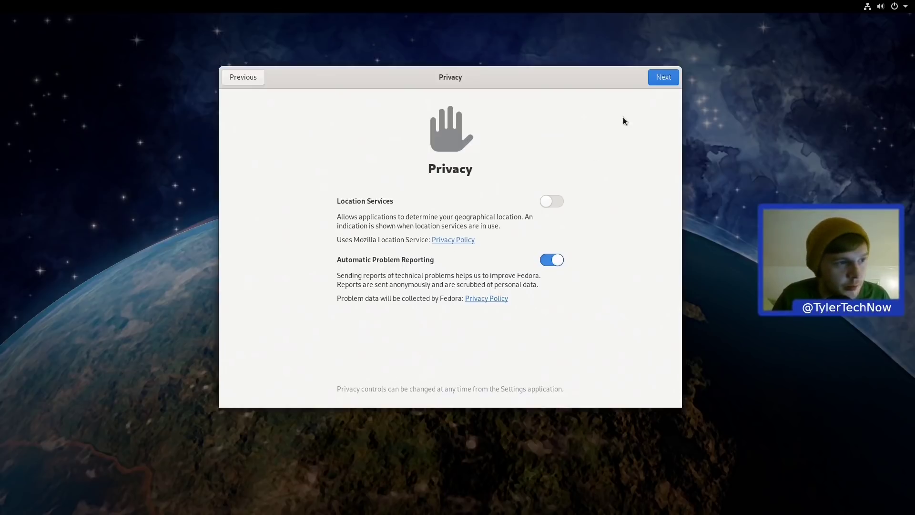
{"action": "left_click", "coordinate": [659, 80]}
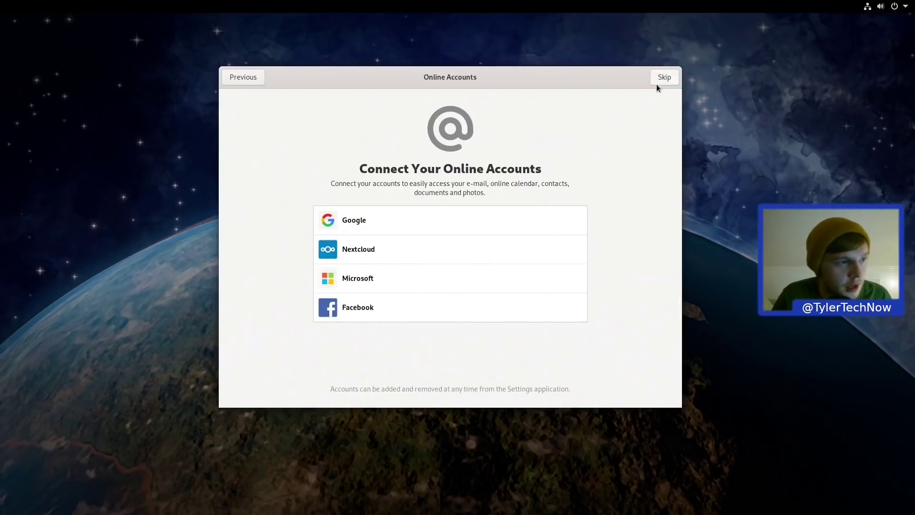
{"action": "left_click", "coordinate": [668, 80]}
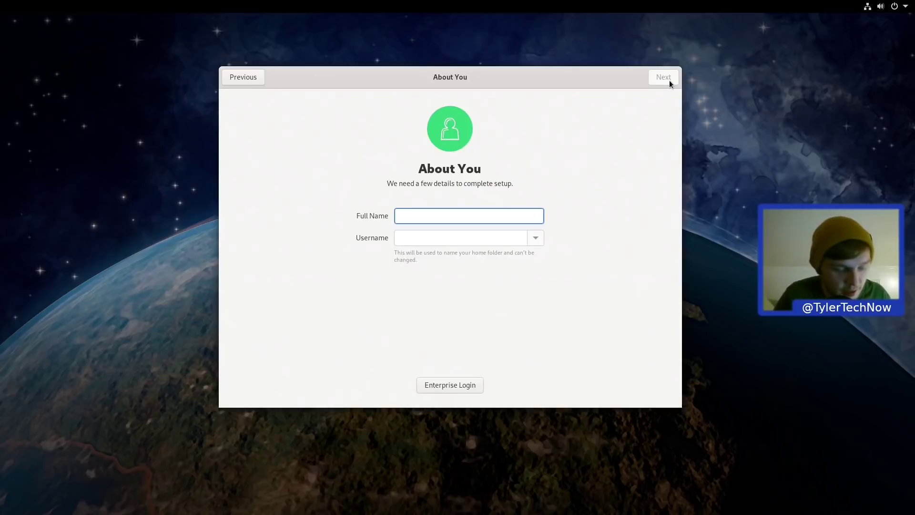
{"action": "type", "text": "tyler"}
Step: Set and confirm the account password to complete setup
{"action": "left_click", "coordinate": [669, 80]}
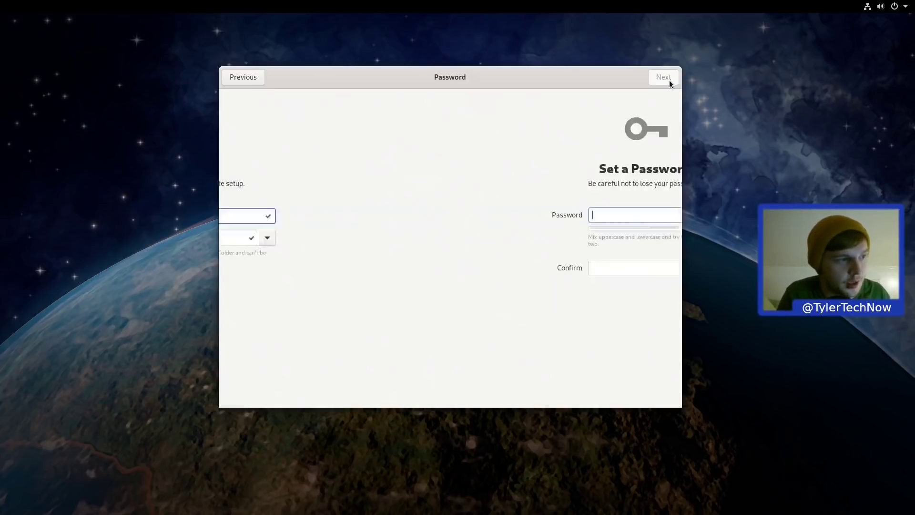
{"action": "type", "text": "password"}
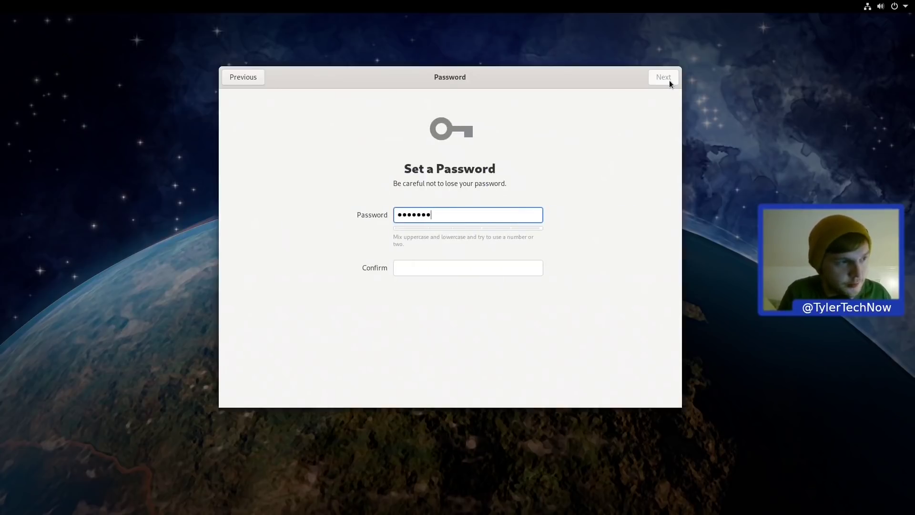
{"action": "key", "text": "Tab"}
{"action": "type", "text": "password"}
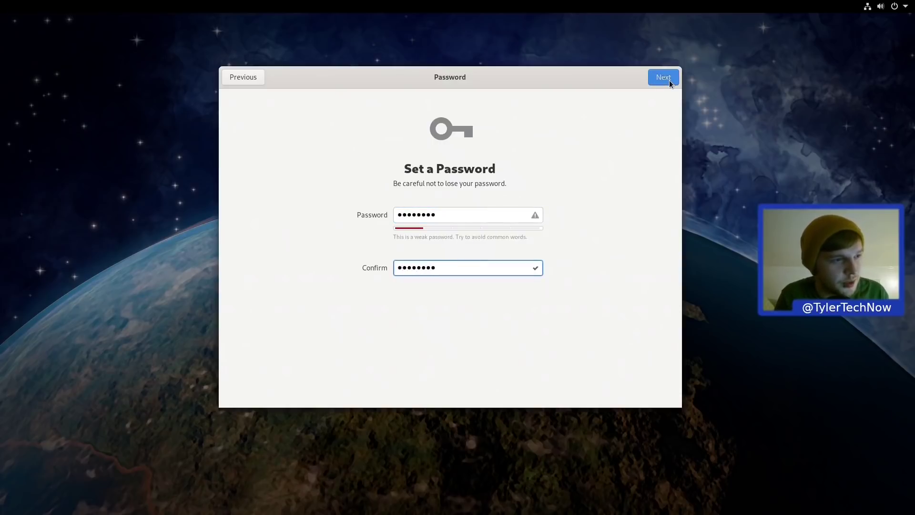
{"action": "left_click", "coordinate": [669, 80]}
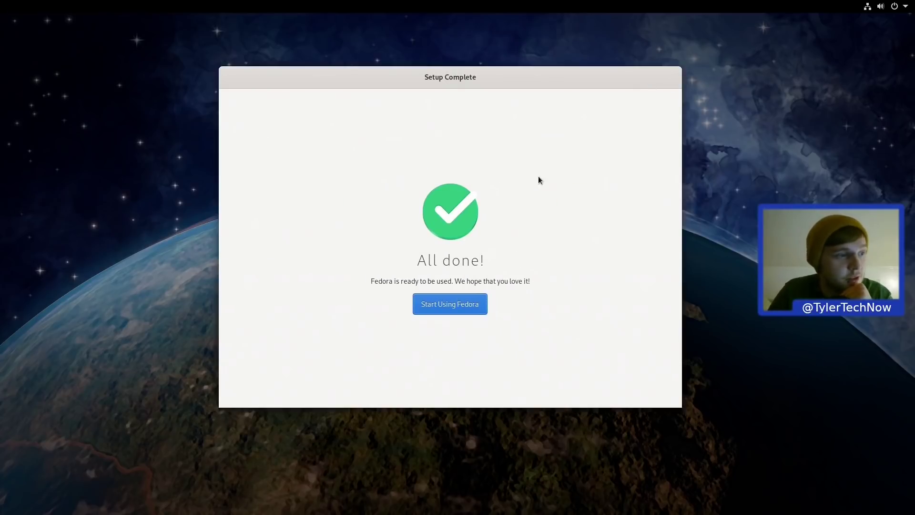
Step: Launch the welcome tour, trying the Activities overview and a 'fire' search along the way
{"action": "left_click", "coordinate": [450, 304]}
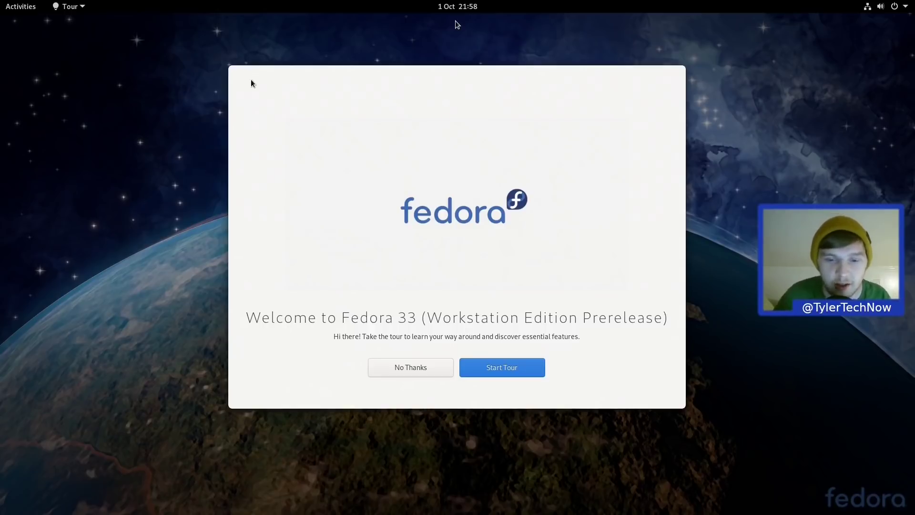
{"action": "left_click", "coordinate": [523, 370]}
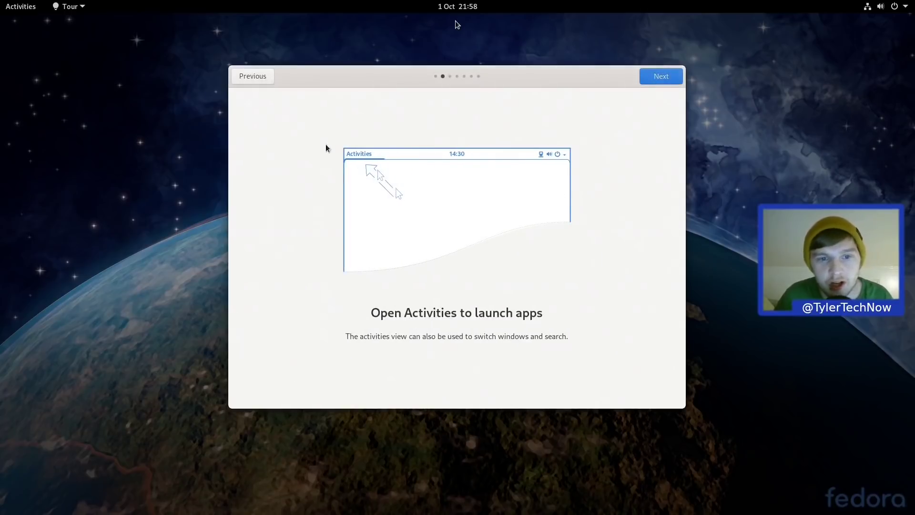
{"action": "left_click", "coordinate": [14, 4]}
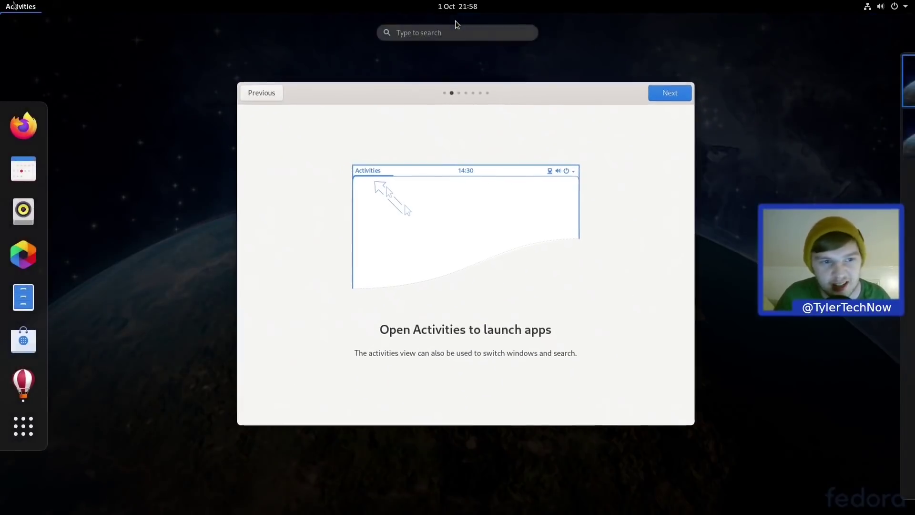
{"action": "key", "text": "Escape"}
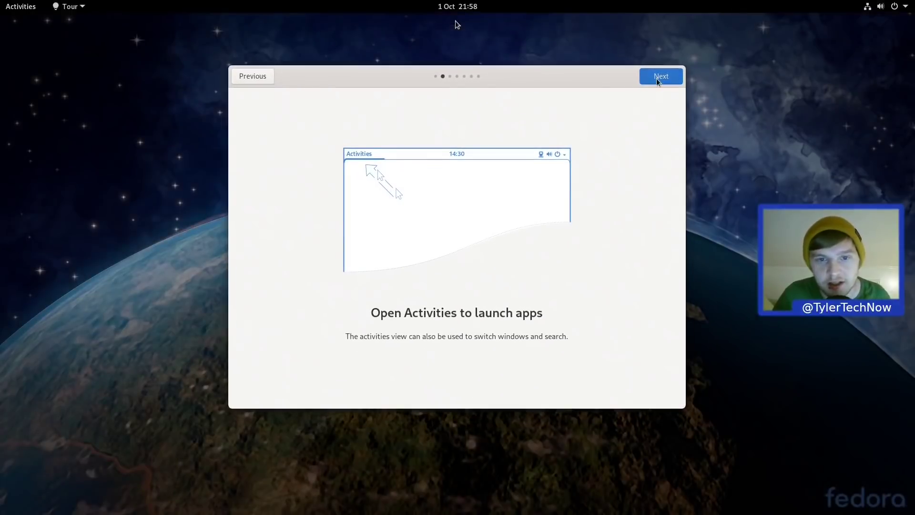
{"action": "left_click", "coordinate": [660, 77]}
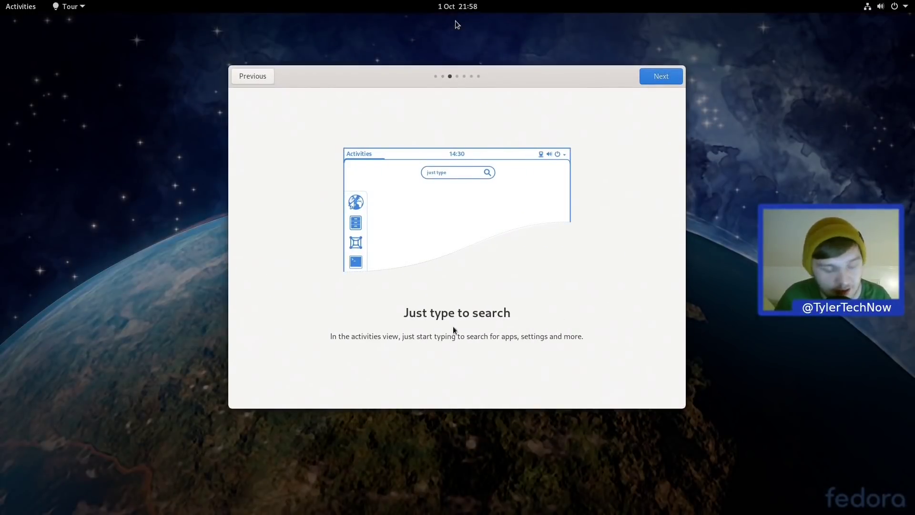
{"action": "key", "text": "super"}
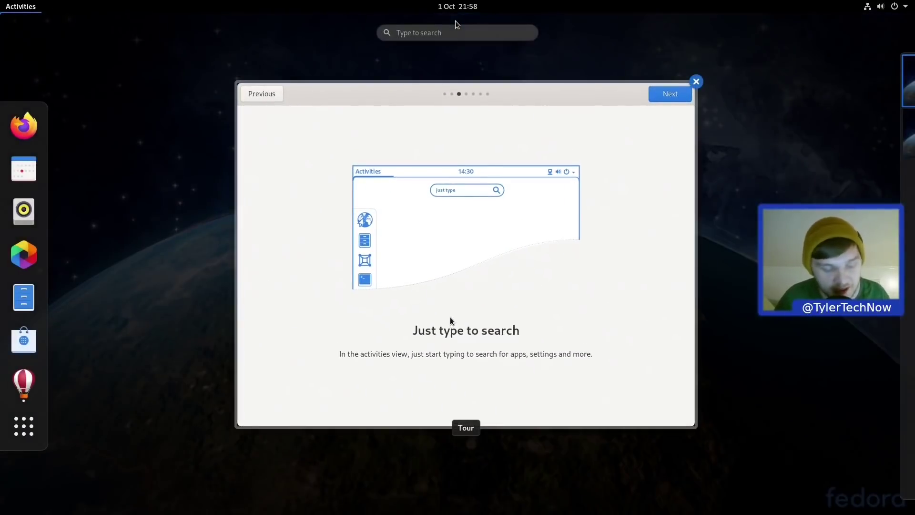
{"action": "type", "text": "fire"}
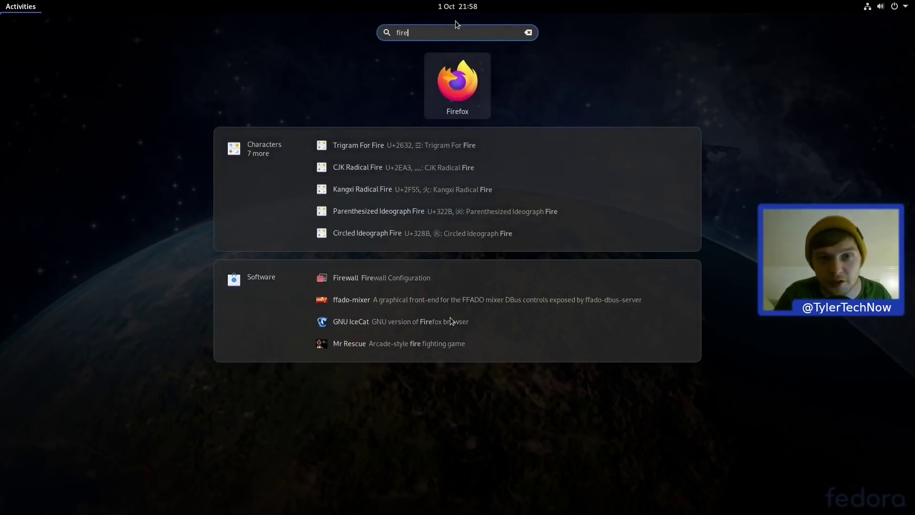
{"action": "key", "text": "Escape"}
{"action": "key", "text": "Escape"}
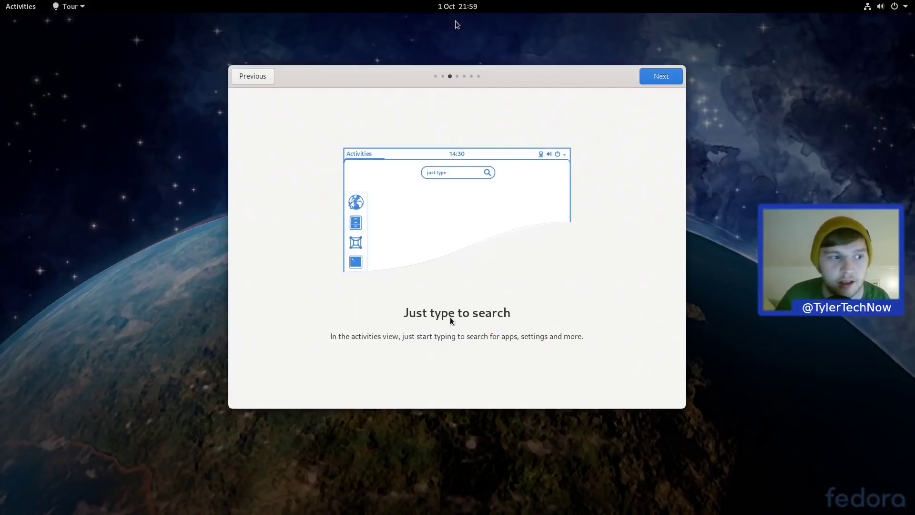
Step: Advance through the notifications and system pages, peeking at the calendar popover and system menu
{"action": "left_click", "coordinate": [657, 76]}
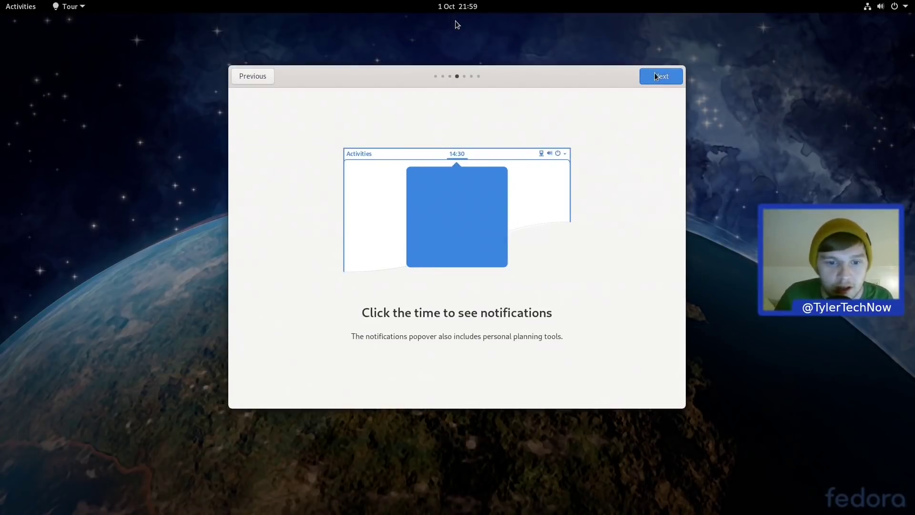
{"action": "left_click", "coordinate": [457, 7]}
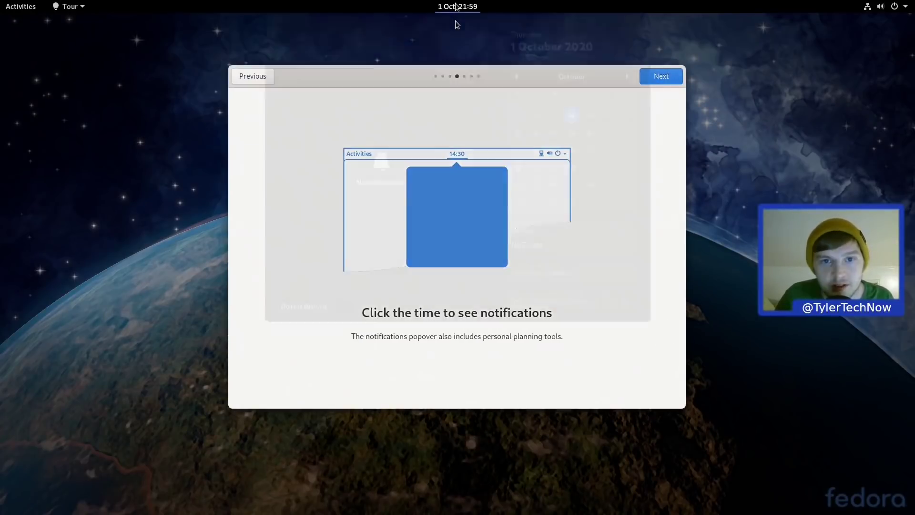
{"action": "left_click", "coordinate": [661, 140]}
{"action": "left_click", "coordinate": [654, 79]}
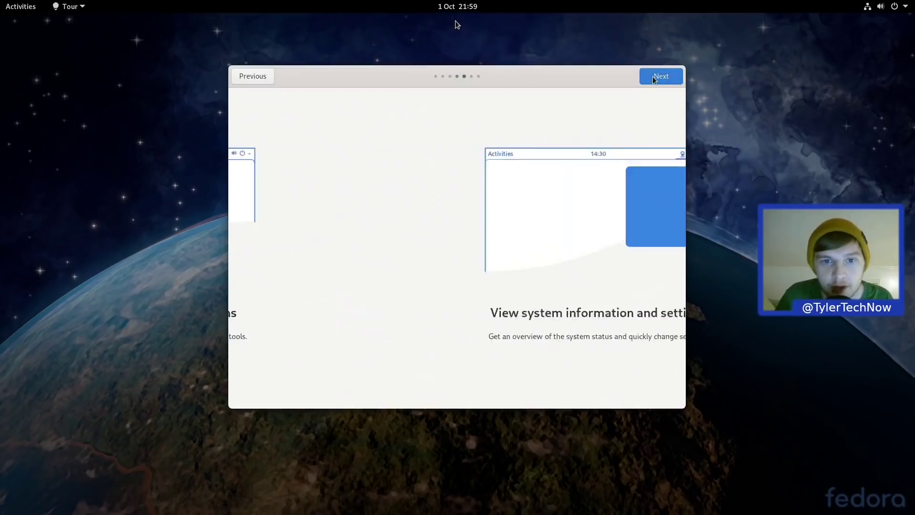
{"action": "left_click", "coordinate": [873, 7]}
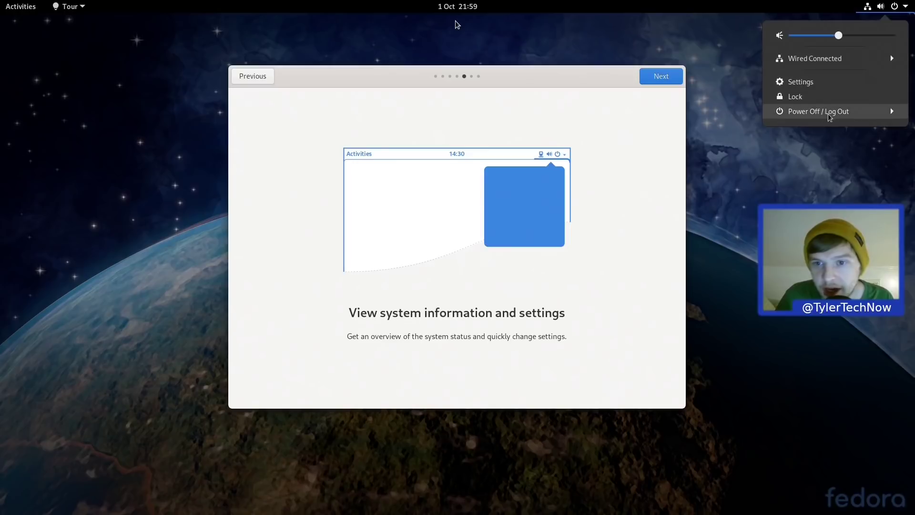
{"action": "left_click", "coordinate": [667, 134]}
Step: Go through the Software and final tour pages and close the tour
{"action": "left_click", "coordinate": [654, 79]}
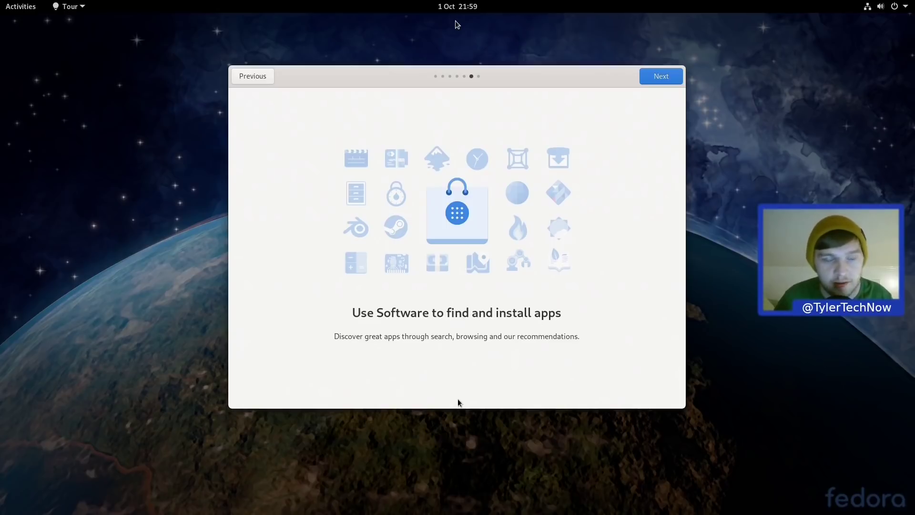
{"action": "left_click", "coordinate": [667, 78]}
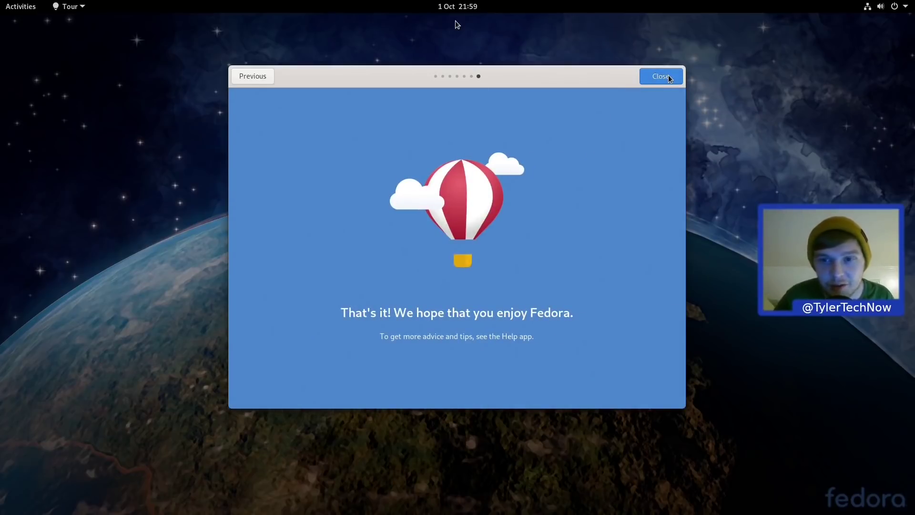
{"action": "left_click", "coordinate": [668, 78]}
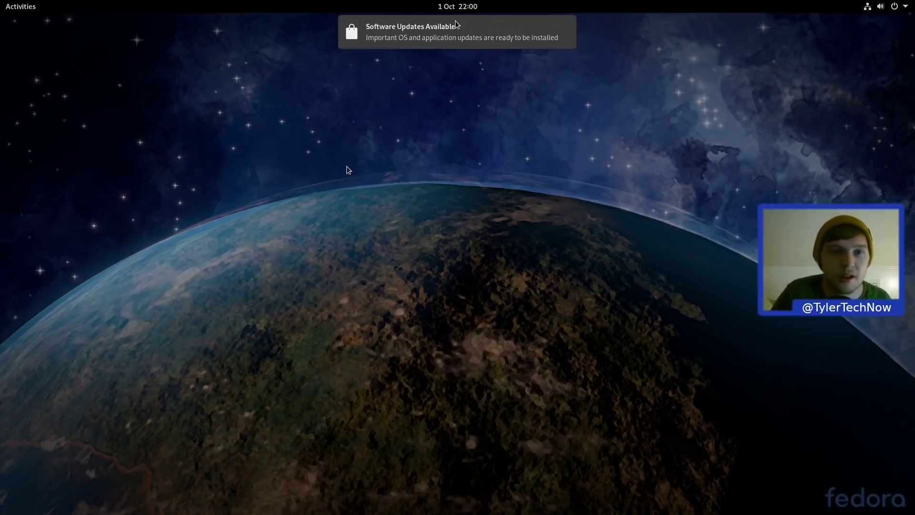
{"action": "mouse_move", "coordinate": [411, 37]}
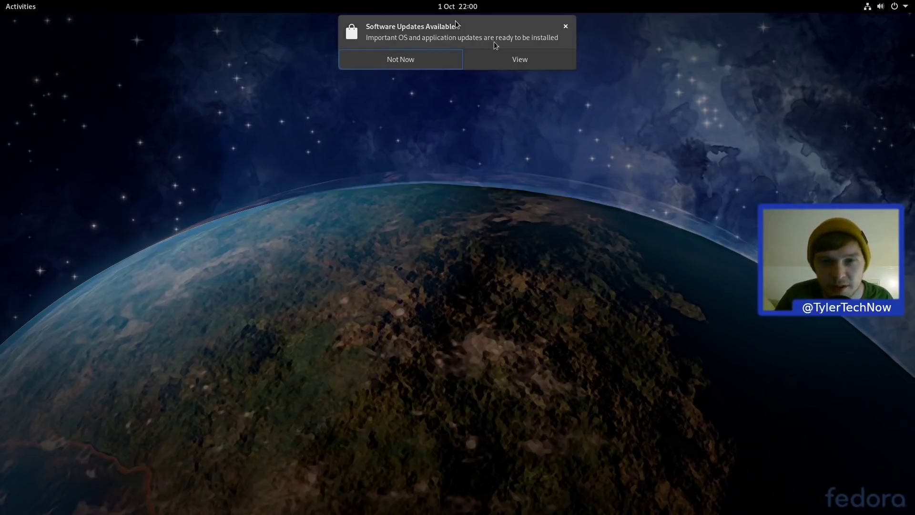
Step: Look over the 21 pending updates, download them, and restart to install
{"action": "left_click", "coordinate": [491, 56]}
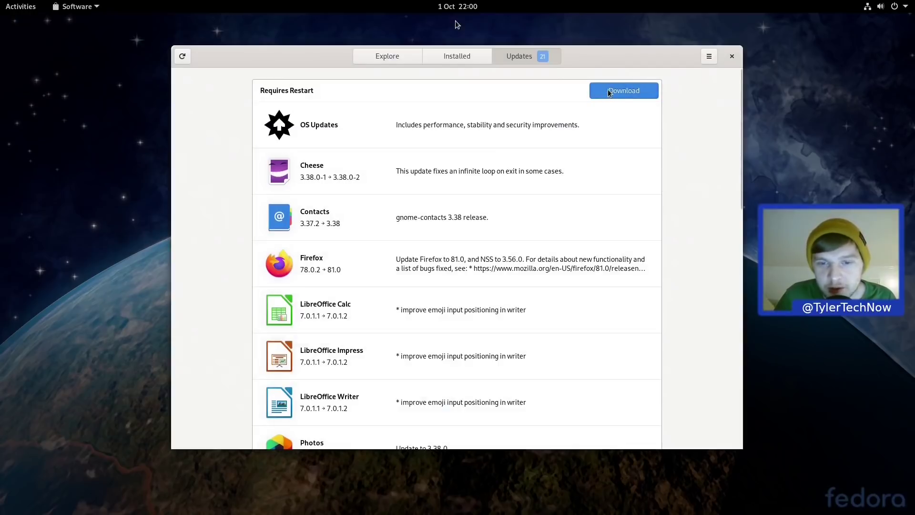
{"action": "scroll", "coordinate": [599, 159], "scroll_direction": "down", "scroll_amount": 6}
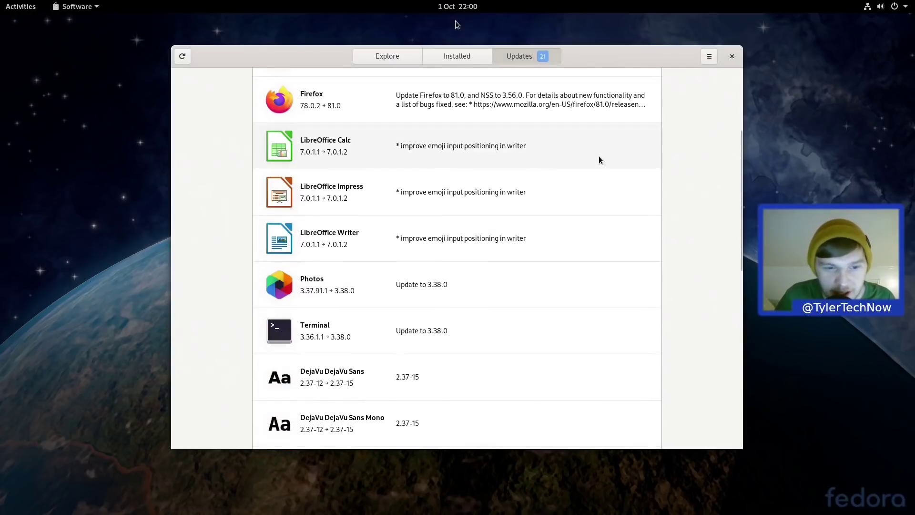
{"action": "scroll", "coordinate": [600, 159], "scroll_direction": "down", "scroll_amount": 5}
{"action": "scroll", "coordinate": [599, 159], "scroll_direction": "up", "scroll_amount": 8}
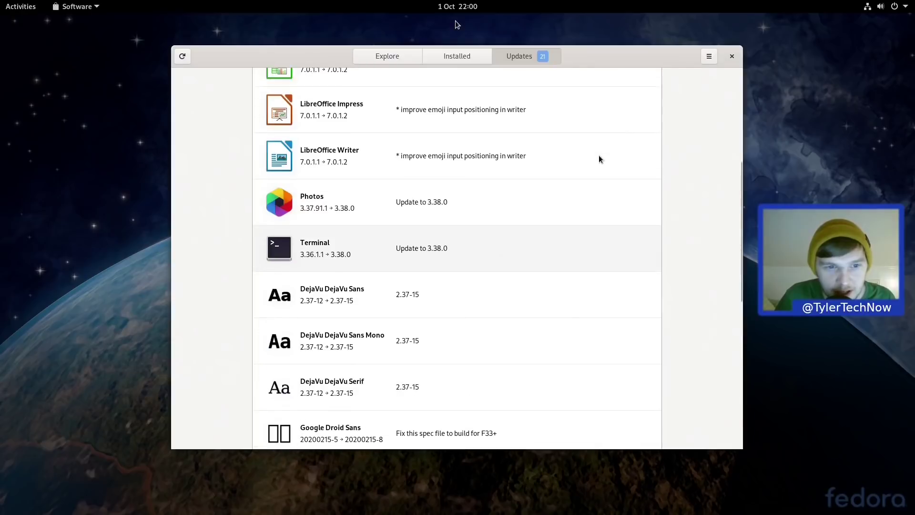
{"action": "scroll", "coordinate": [600, 159], "scroll_direction": "up", "scroll_amount": 3}
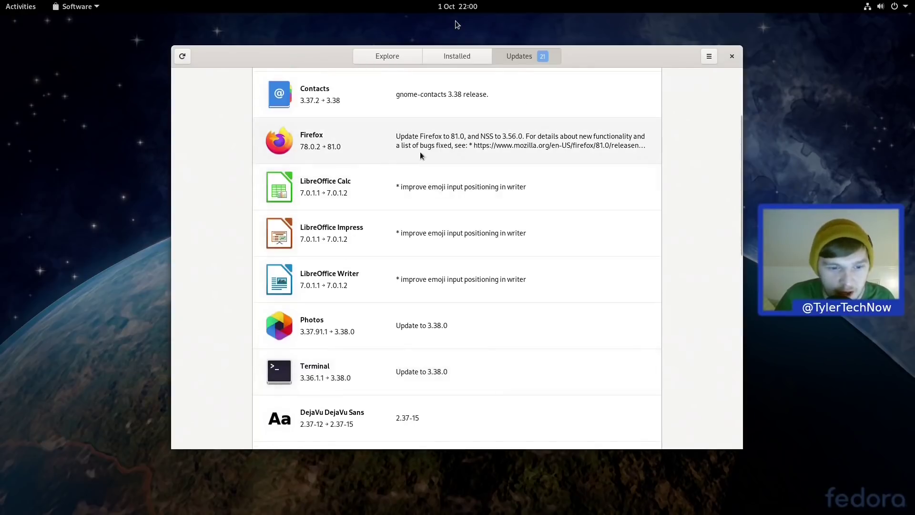
{"action": "scroll", "coordinate": [422, 157], "scroll_direction": "down", "scroll_amount": 5}
{"action": "scroll", "coordinate": [467, 230], "scroll_direction": "up", "scroll_amount": 6}
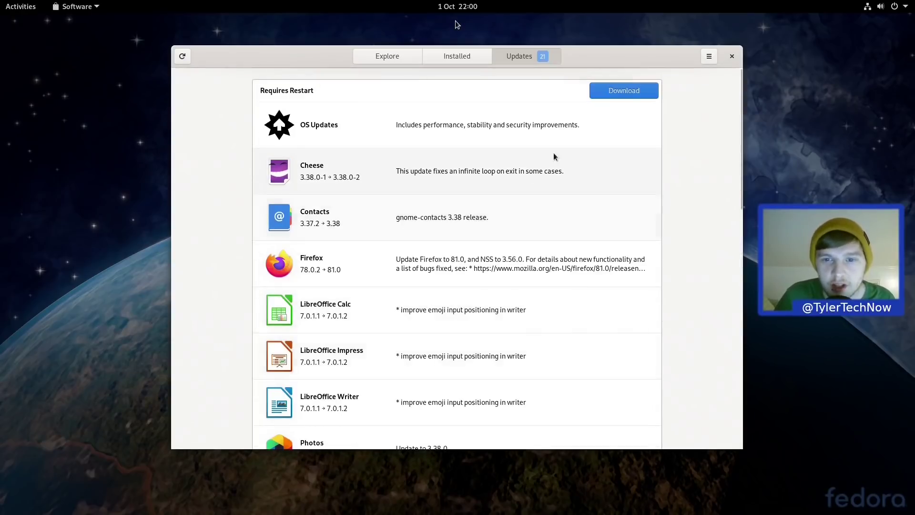
{"action": "left_click", "coordinate": [643, 95]}
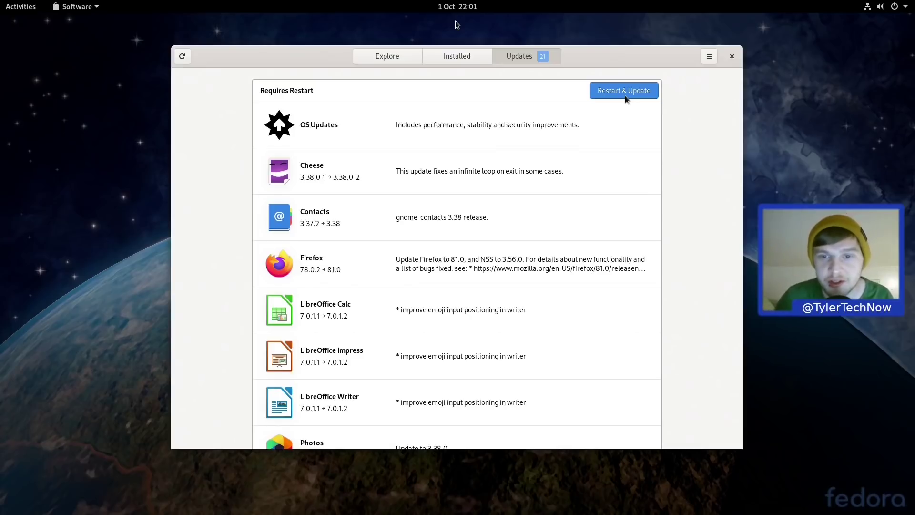
{"action": "left_click", "coordinate": [625, 95]}
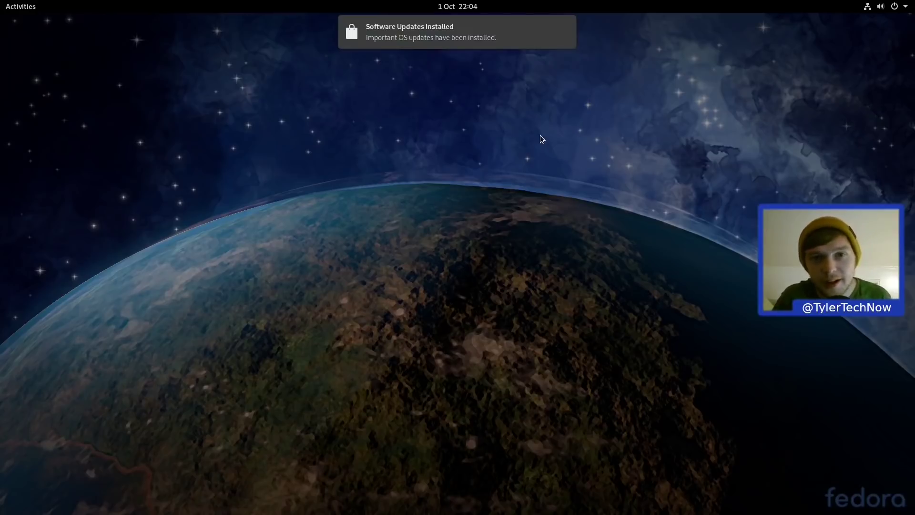
Step: Open the Installed Updates list from the notification, scroll through it, and close it
{"action": "mouse_move", "coordinate": [454, 42]}
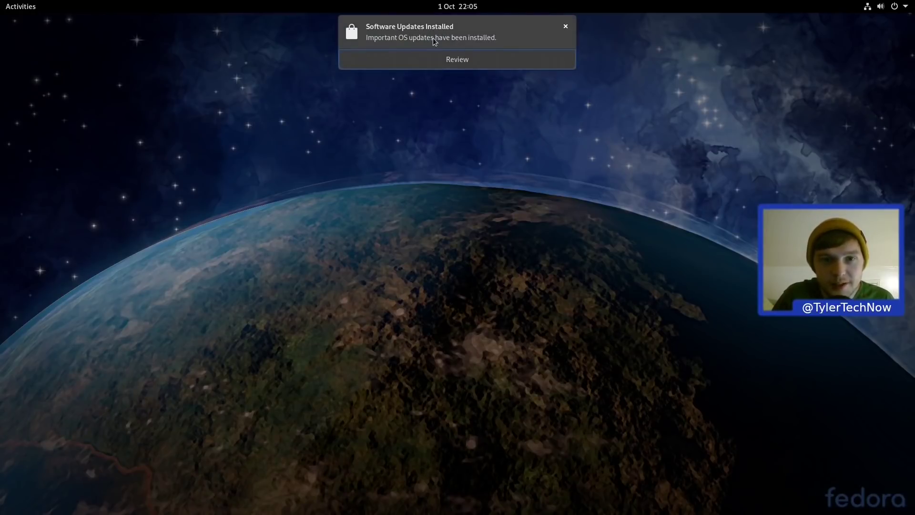
{"action": "left_click", "coordinate": [461, 59]}
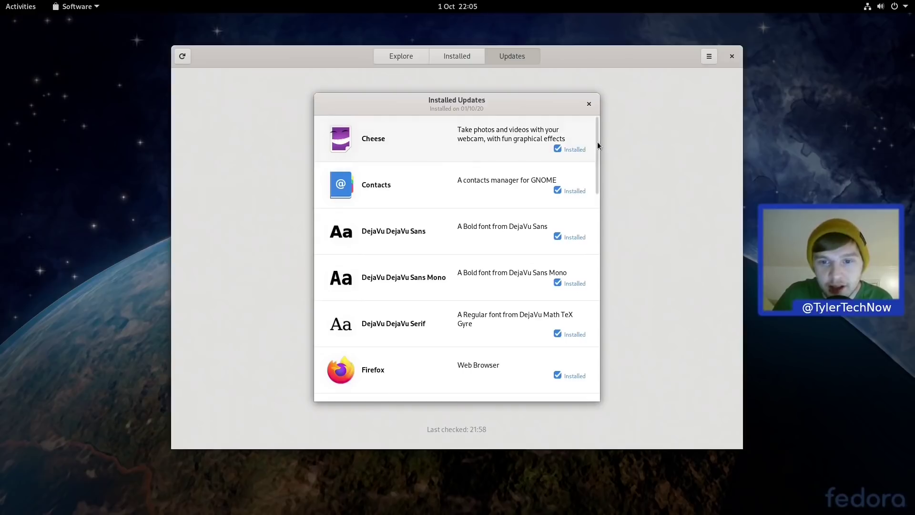
{"action": "left_click_drag", "start_coordinate": [597, 142], "coordinate": [587, 124]}
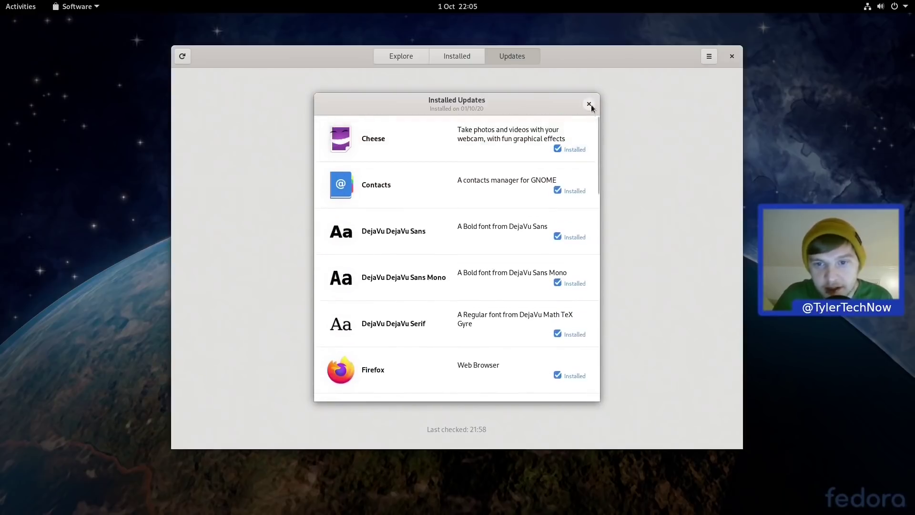
{"action": "left_click", "coordinate": [589, 104]}
Step: Enable third-party repositories on Explore, then scroll through Software Repositories and close it
{"action": "left_click", "coordinate": [402, 59]}
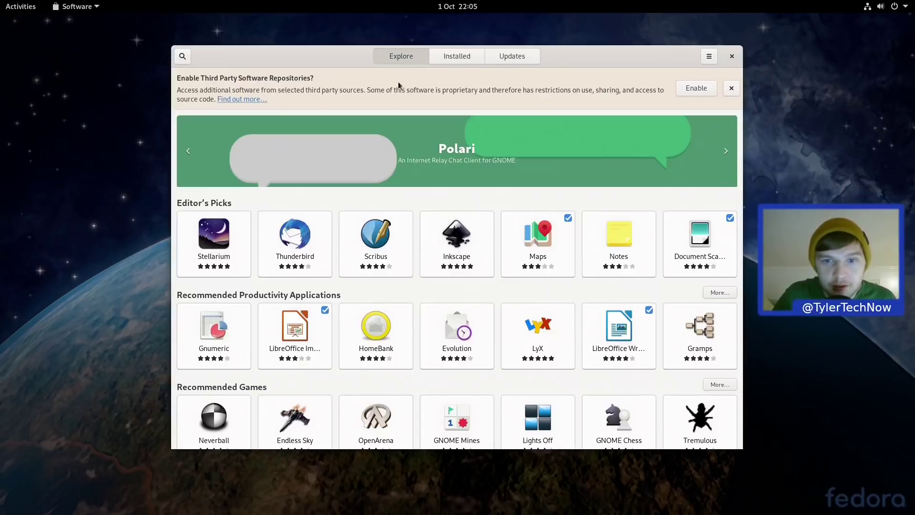
{"action": "left_click", "coordinate": [682, 91]}
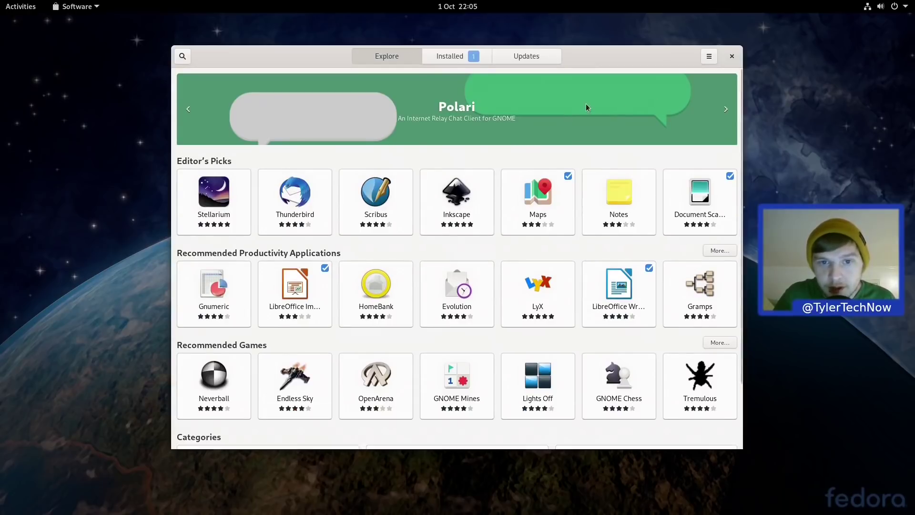
{"action": "left_click", "coordinate": [708, 57]}
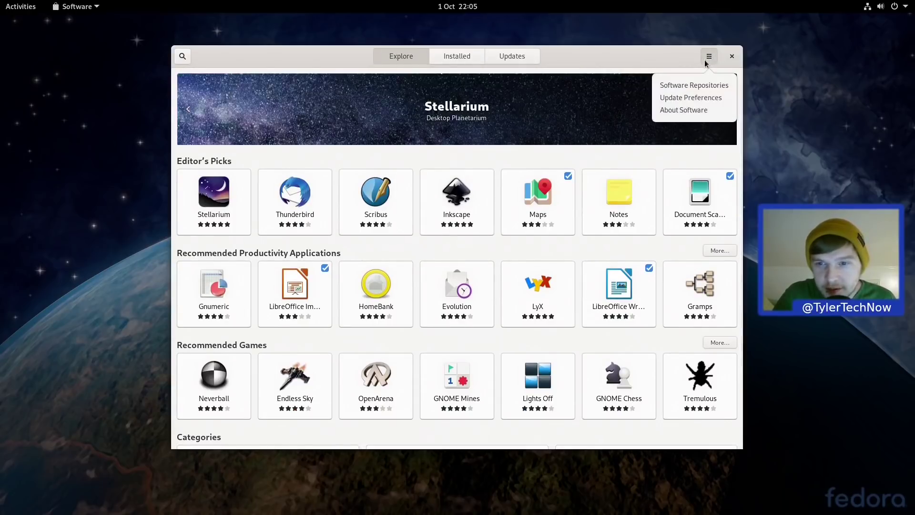
{"action": "left_click", "coordinate": [689, 86]}
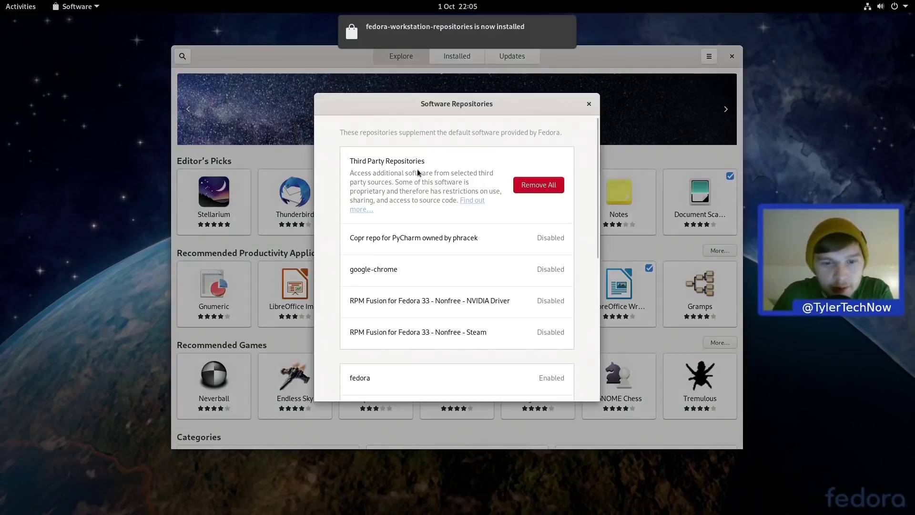
{"action": "scroll", "coordinate": [597, 206], "scroll_direction": "down", "scroll_amount": 2}
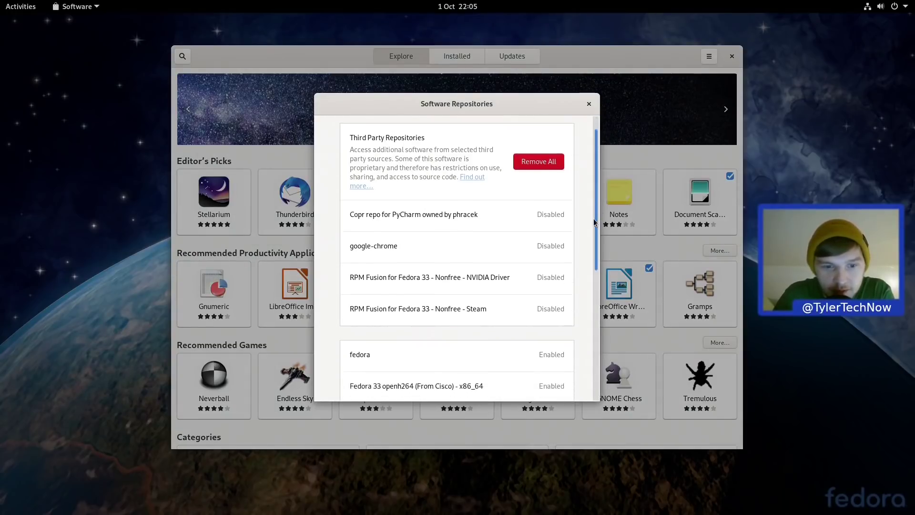
{"action": "scroll", "coordinate": [589, 232], "scroll_direction": "down", "scroll_amount": 2}
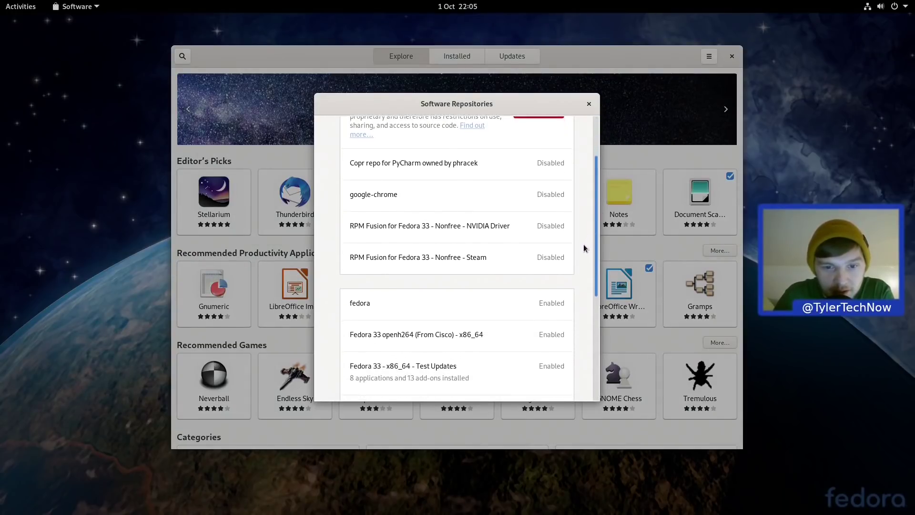
{"action": "scroll", "coordinate": [583, 249], "scroll_direction": "down", "scroll_amount": 1}
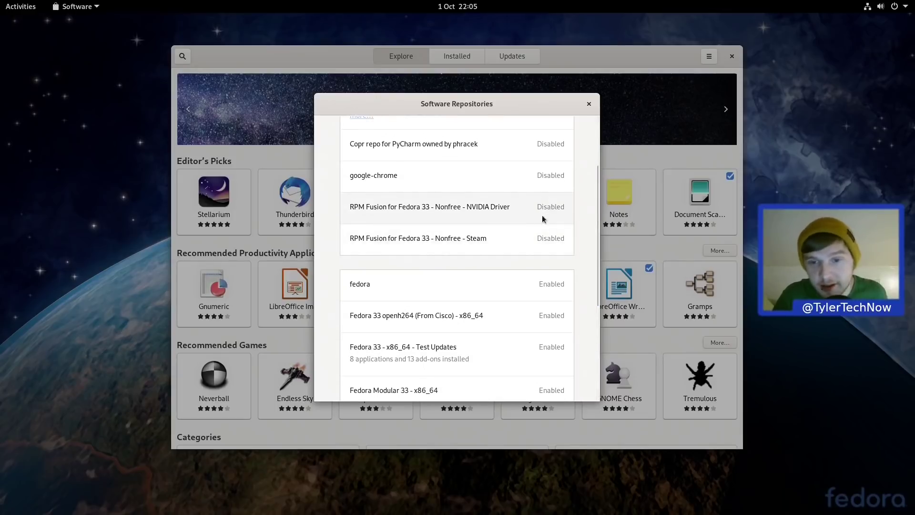
{"action": "left_click_drag", "start_coordinate": [598, 185], "coordinate": [574, 291]}
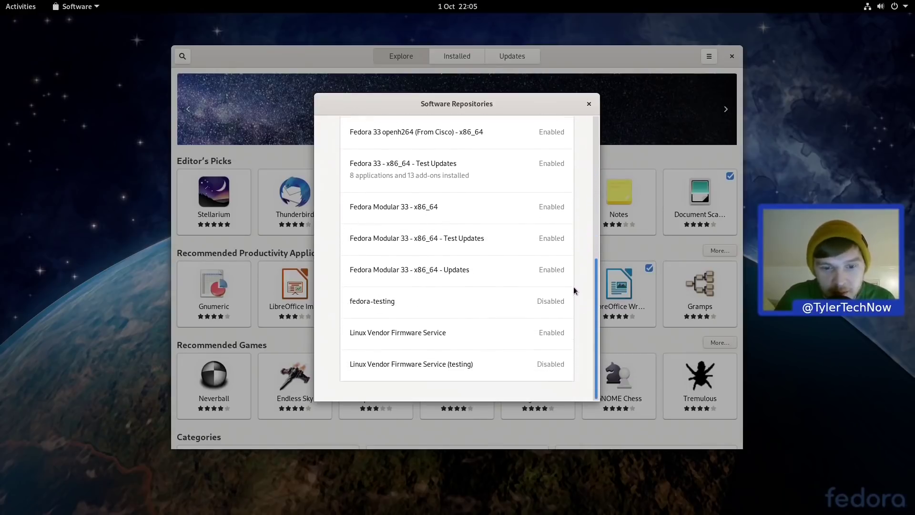
{"action": "left_click", "coordinate": [589, 104]}
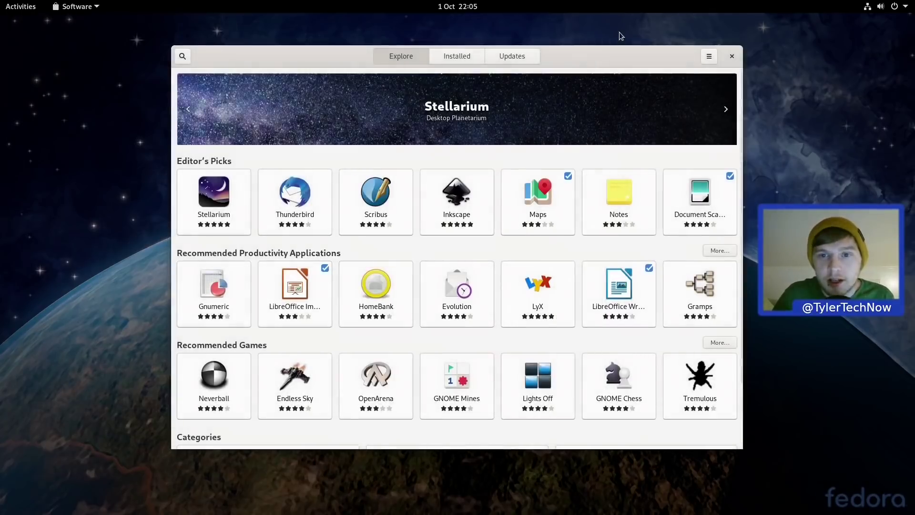
Step: Close GNOME Software, then dismiss and close Boxes launched from a 'gno' search
{"action": "left_click", "coordinate": [732, 57]}
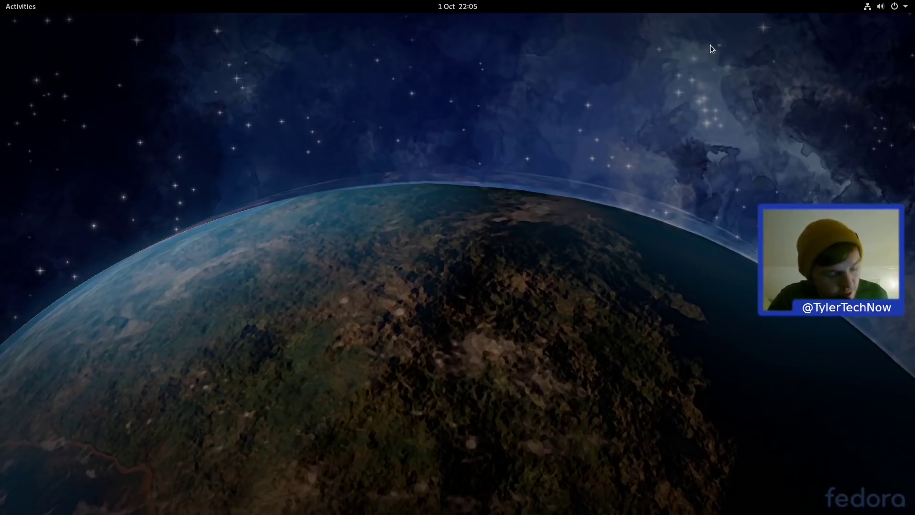
{"action": "key", "text": "super"}
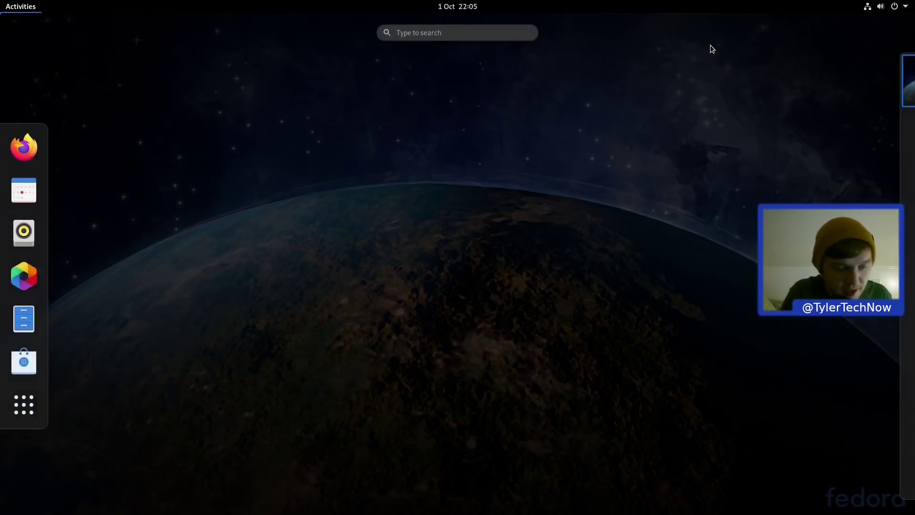
{"action": "type", "text": "gno"}
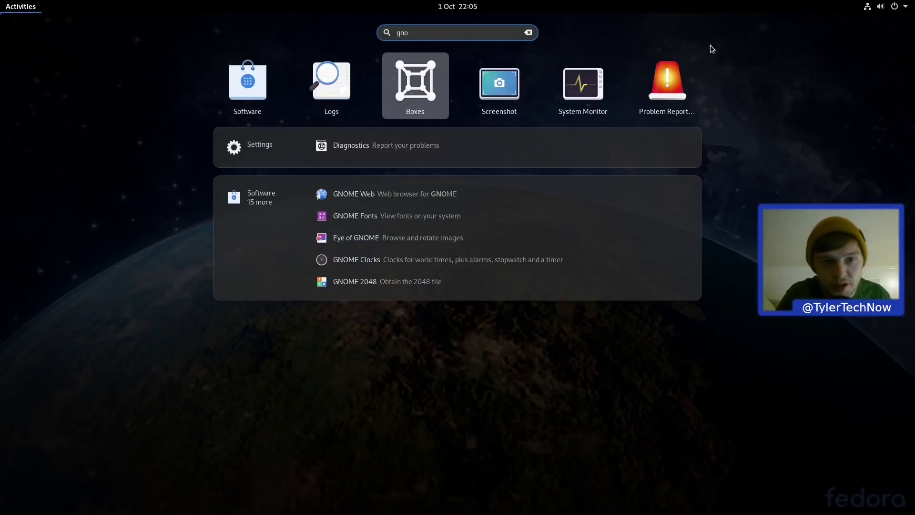
{"action": "key", "text": "Return"}
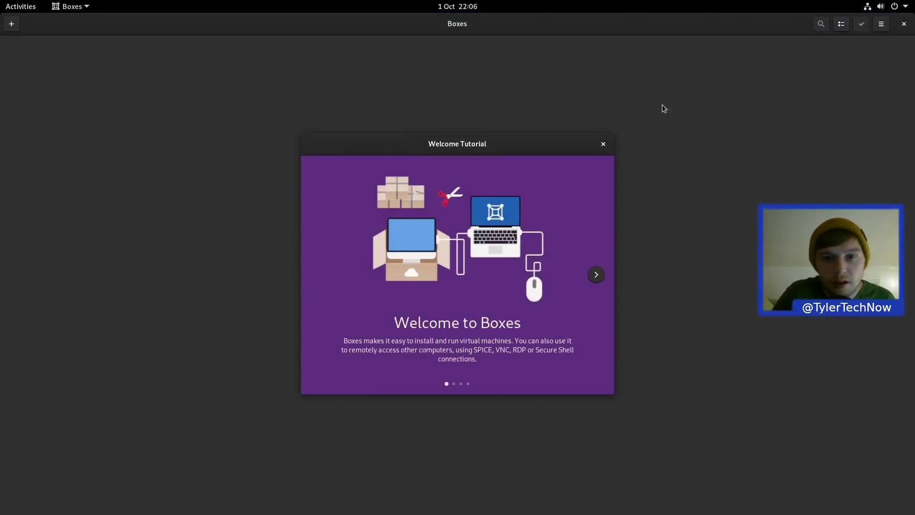
{"action": "left_click", "coordinate": [604, 144]}
{"action": "left_click", "coordinate": [904, 27]}
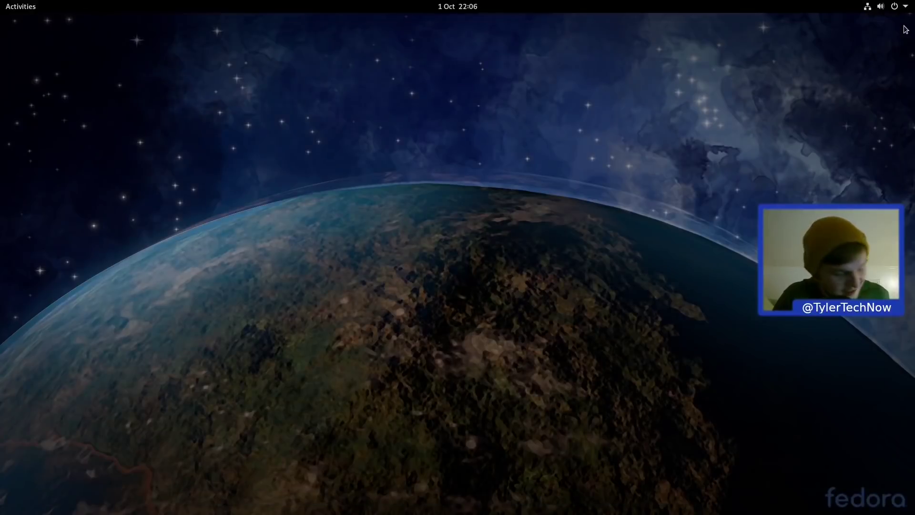
Step: Launch gnome-disks and inspect the Btrfs, Ext4 boot, EFI partitions and 4.3 GB zram device
{"action": "key", "text": "super"}
{"action": "type", "text": "gnome-disks"}
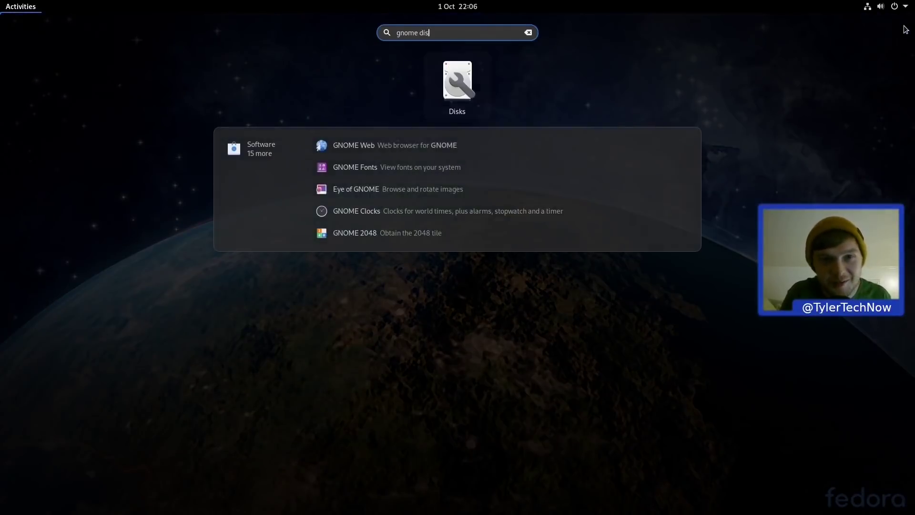
{"action": "key", "text": "Return"}
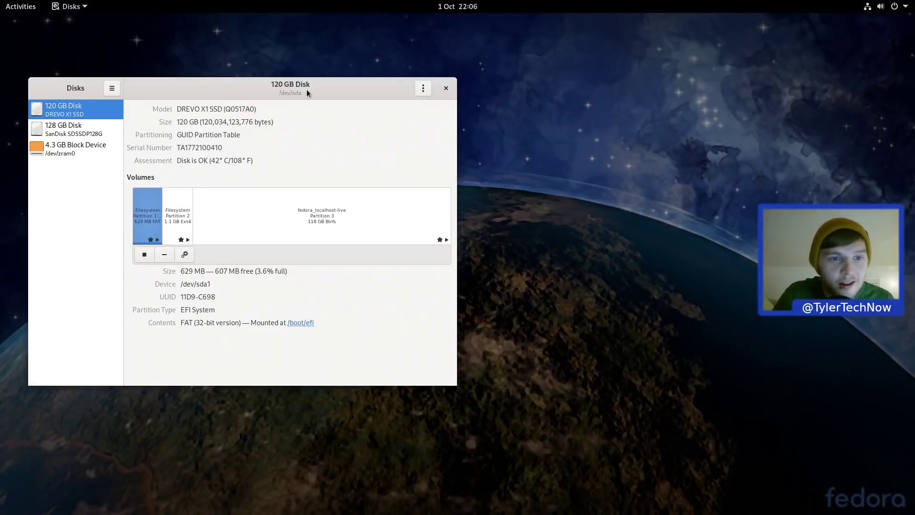
{"action": "left_click_drag", "start_coordinate": [307, 90], "coordinate": [501, 70]}
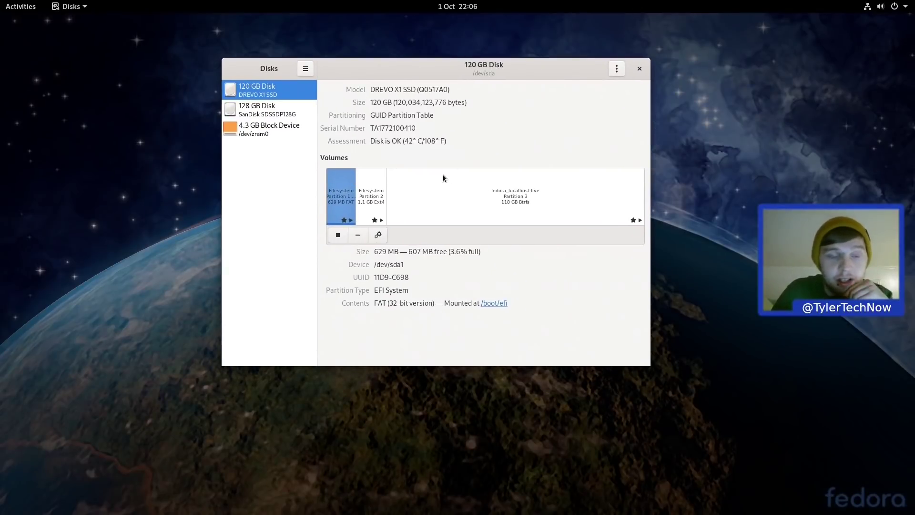
{"action": "left_click", "coordinate": [512, 202]}
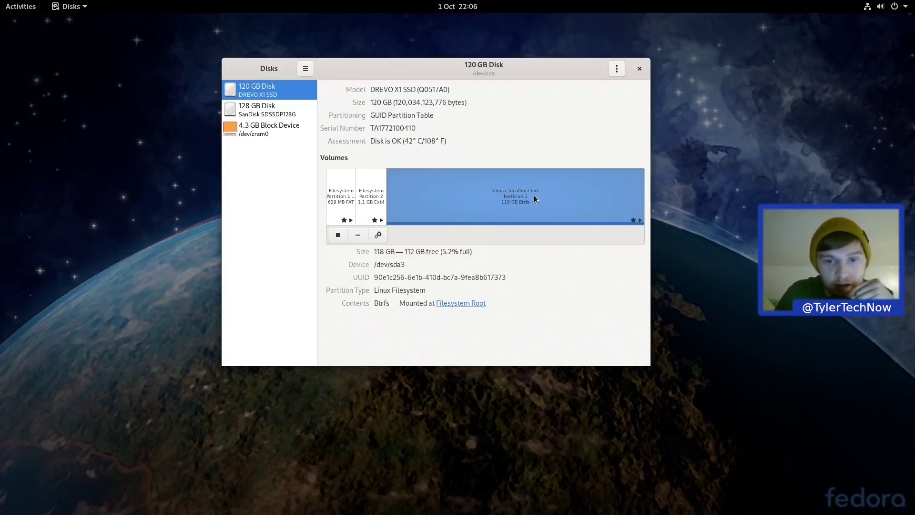
{"action": "left_click", "coordinate": [381, 195]}
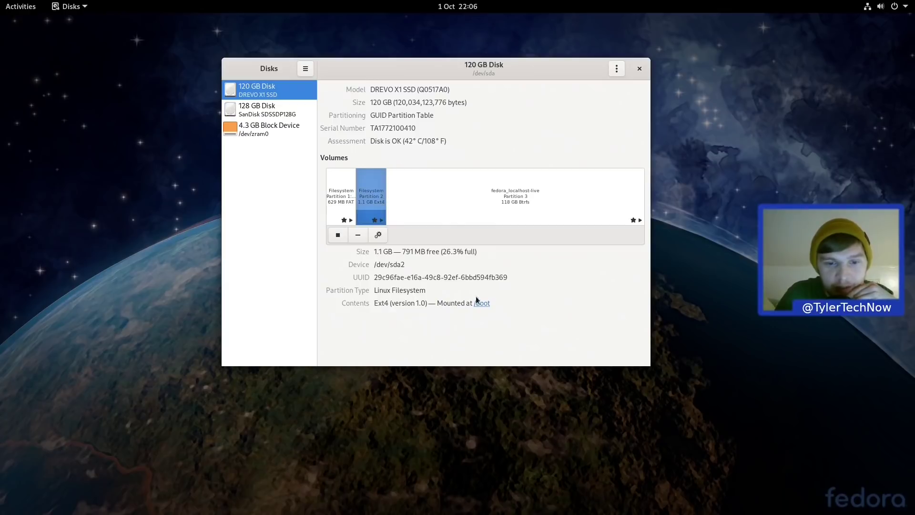
{"action": "left_click", "coordinate": [333, 199]}
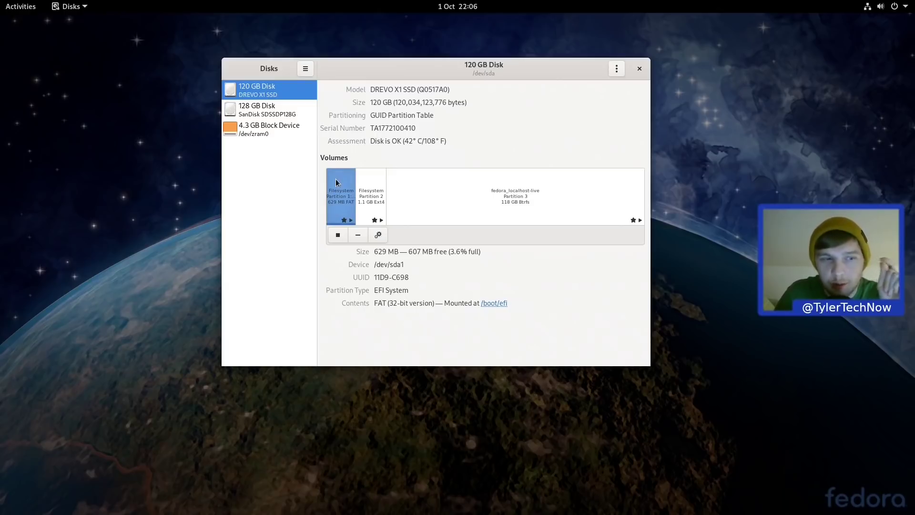
{"action": "left_click", "coordinate": [275, 133]}
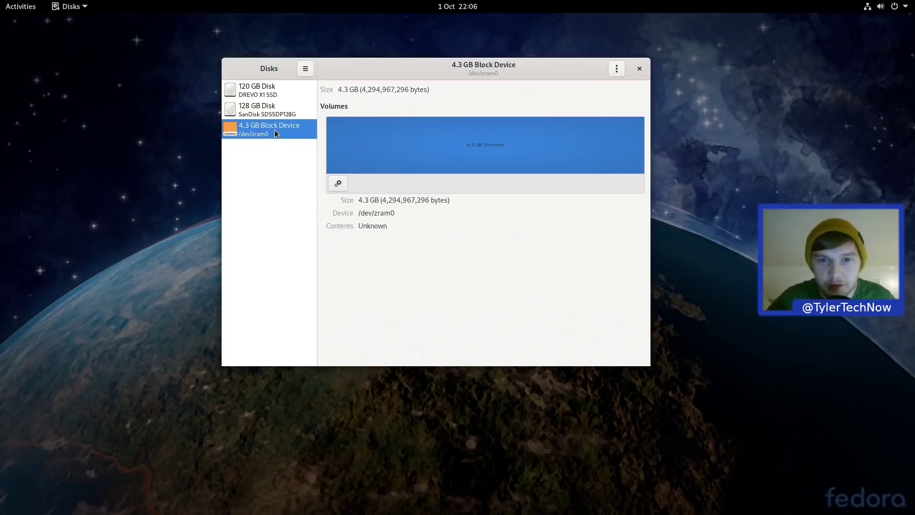
{"action": "left_click", "coordinate": [639, 70]}
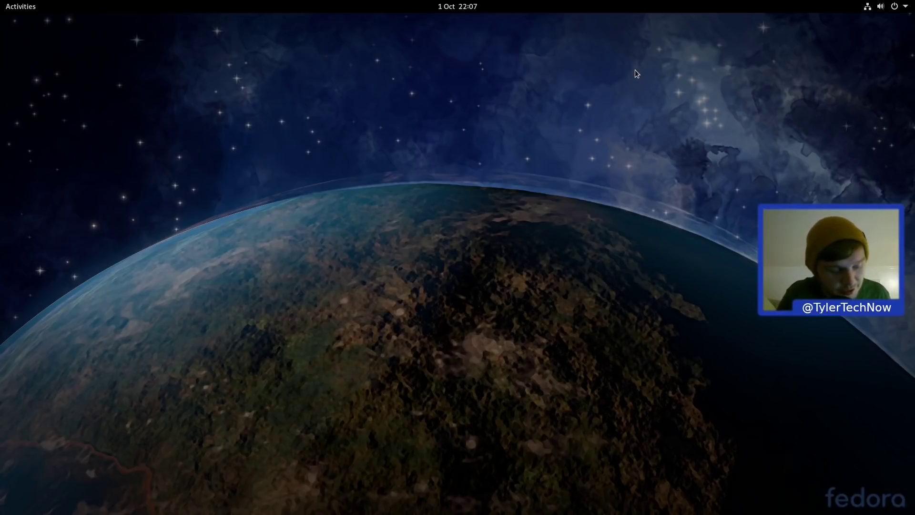
Step: Open Keyboard Shortcuts settings via a 'short' search and scroll to Custom Shortcuts
{"action": "key", "text": "super"}
{"action": "type", "text": "short"}
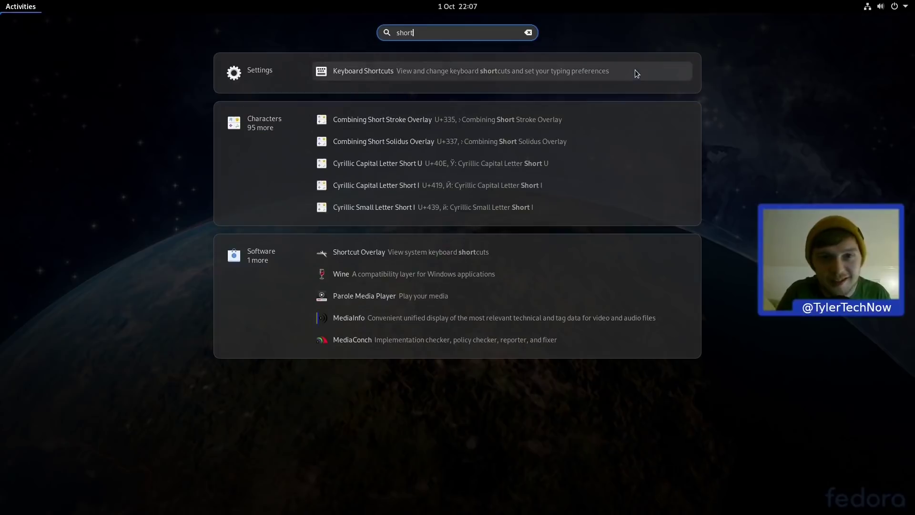
{"action": "key", "text": "Return"}
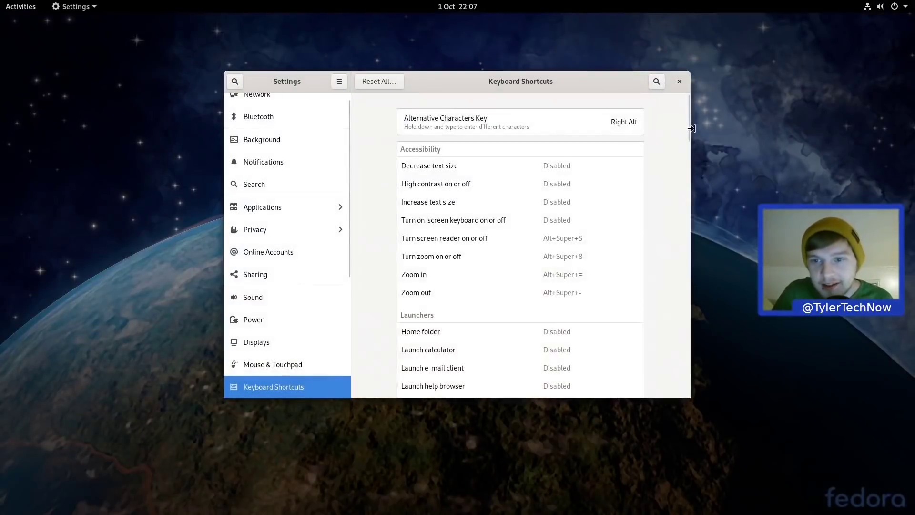
{"action": "left_click_drag", "start_coordinate": [685, 116], "coordinate": [651, 384]}
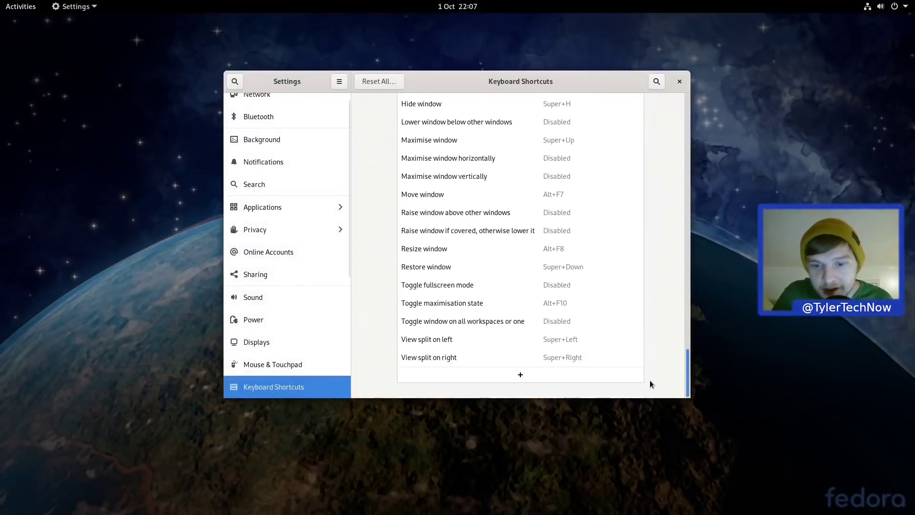
Step: Add a custom shortcut named gnome-terminal running gnome-terminal, bound to Ctrl+Alt+T
{"action": "left_click", "coordinate": [514, 380]}
{"action": "type", "text": "gnom"}
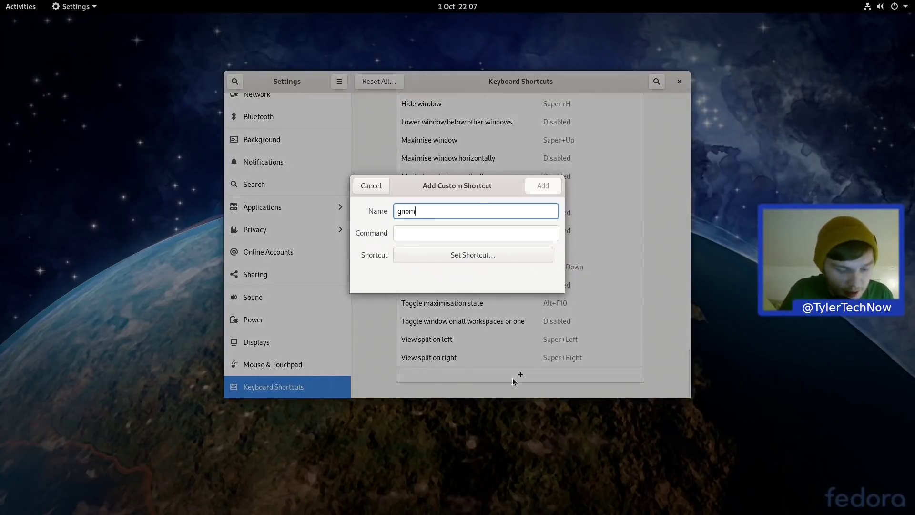
{"action": "type", "text": "e-terminal"}
{"action": "key", "text": "ctrl+a"}
{"action": "key", "text": "ctrl+c"}
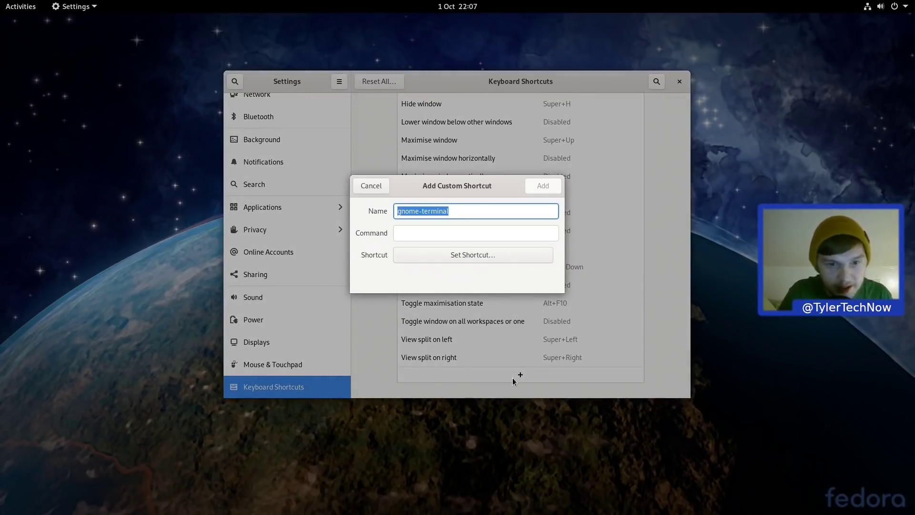
{"action": "key", "text": "Tab"}
{"action": "key", "text": "ctrl+v"}
{"action": "key", "text": "Tab"}
{"action": "key", "text": "Return"}
{"action": "key", "text": "ctrl+alt+t"}
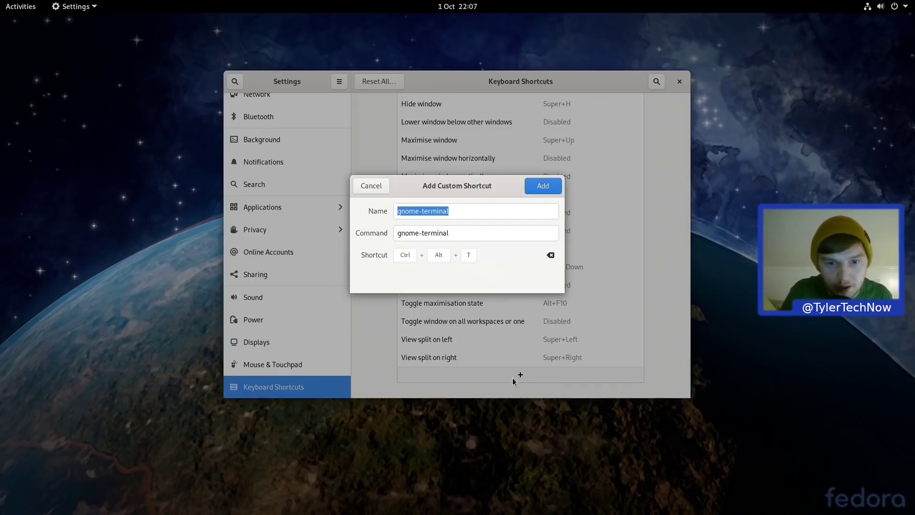
{"action": "left_click", "coordinate": [543, 187]}
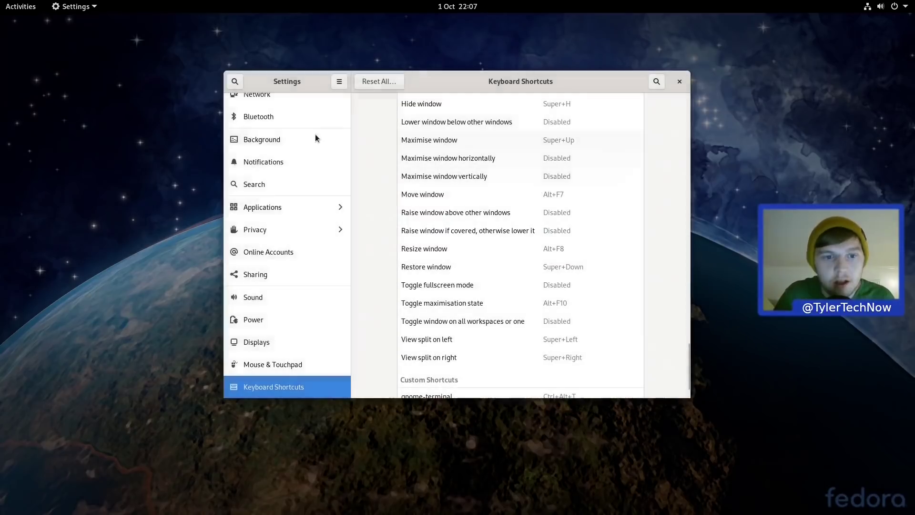
Step: Browse the wallpaper grid on the Background page, then close Settings without changing the wallpaper
{"action": "left_click_drag", "start_coordinate": [347, 203], "coordinate": [348, 164]}
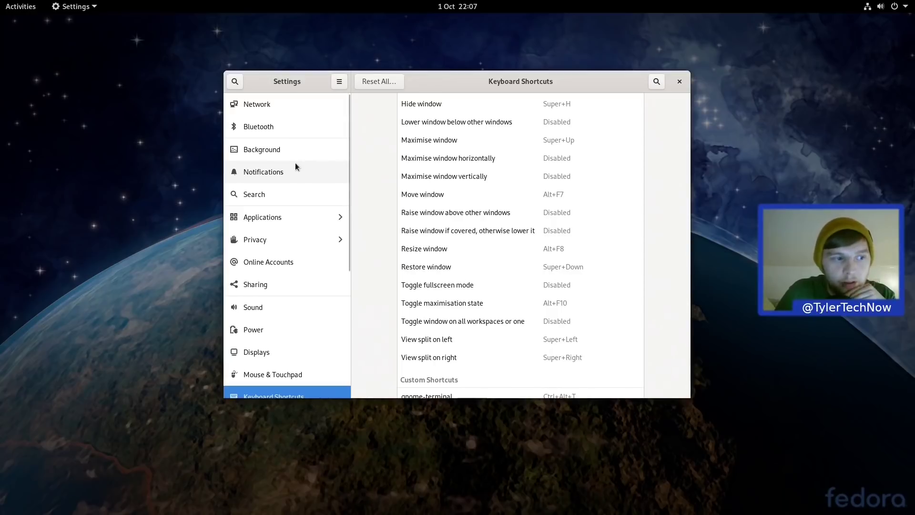
{"action": "left_click", "coordinate": [279, 151]}
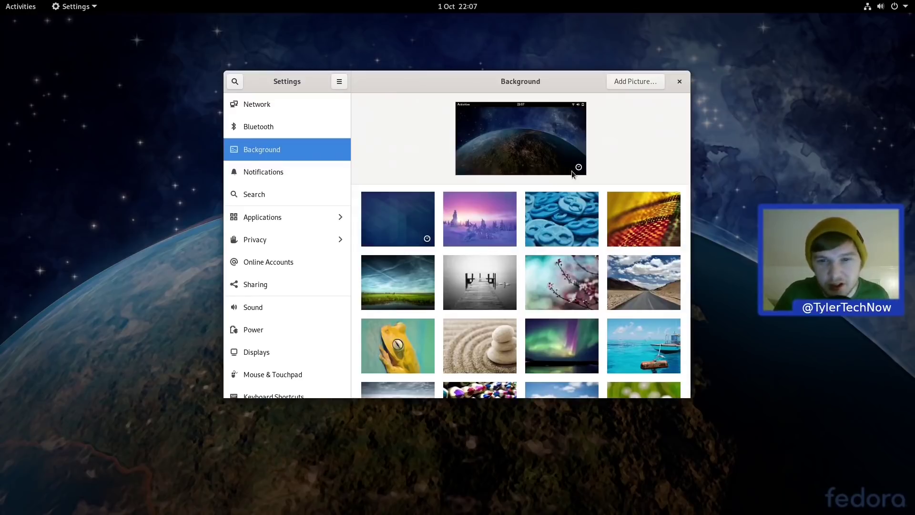
{"action": "scroll", "coordinate": [596, 214], "scroll_direction": "down", "scroll_amount": 5}
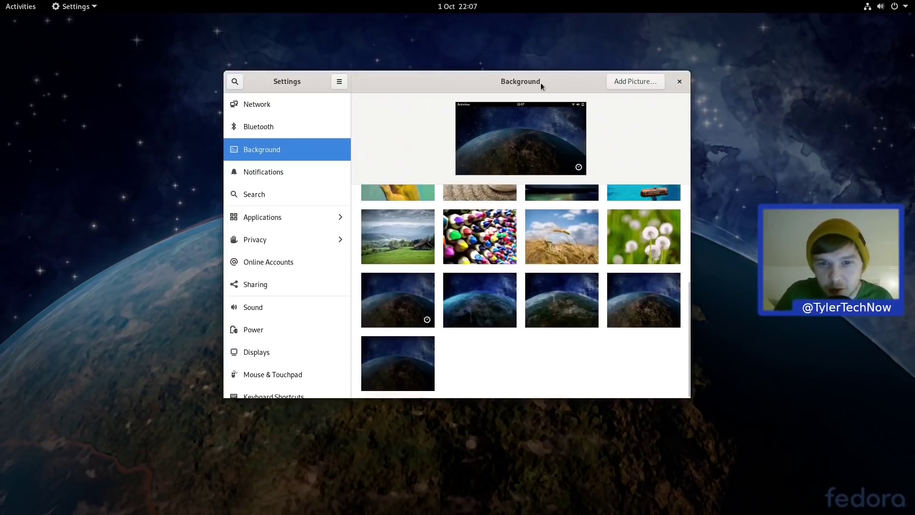
{"action": "mouse_move", "coordinate": [540, 82]}
{"action": "left_mouse_down"}
{"action": "mouse_move", "coordinate": [606, 513]}
{"action": "mouse_move", "coordinate": [581, 96]}
{"action": "mouse_move", "coordinate": [554, 94]}
{"action": "left_mouse_up"}
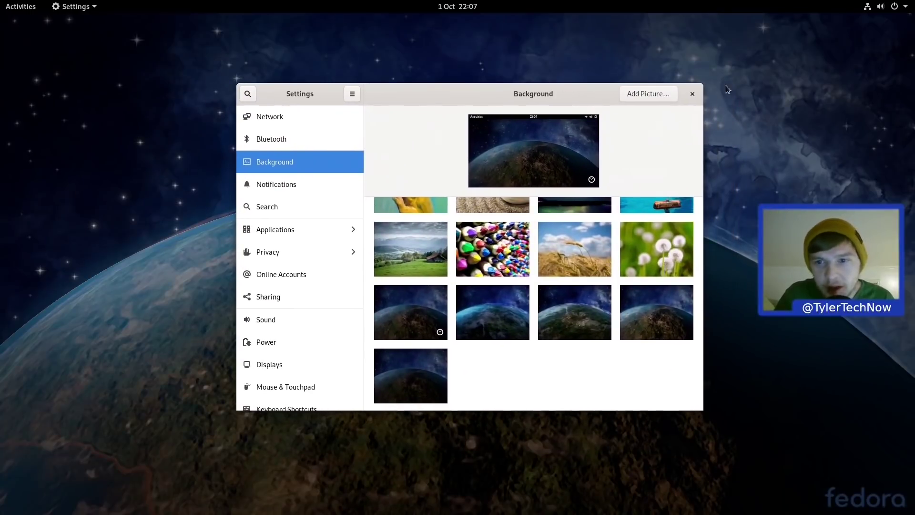
{"action": "left_click", "coordinate": [693, 94]}
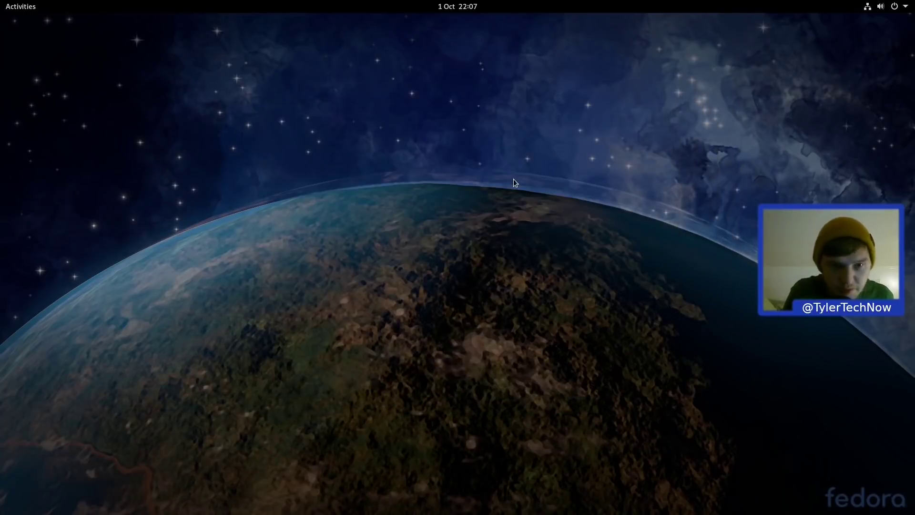
Step: Open a terminal and run 'sudo btrfs subvolume list /' with the administrator password
{"action": "key", "text": "ctrl+alt+t"}
{"action": "left_click_drag", "start_coordinate": [296, 35], "coordinate": [432, 131]}
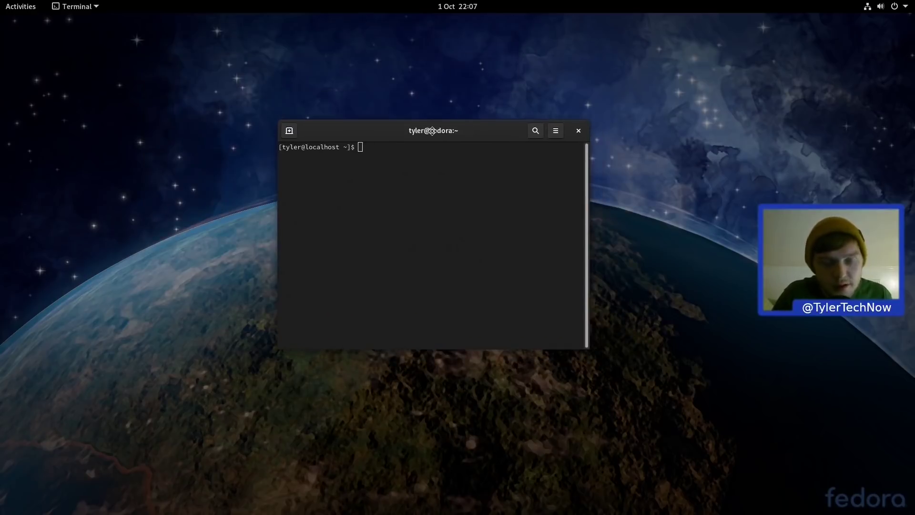
{"action": "type", "text": "sudo"}
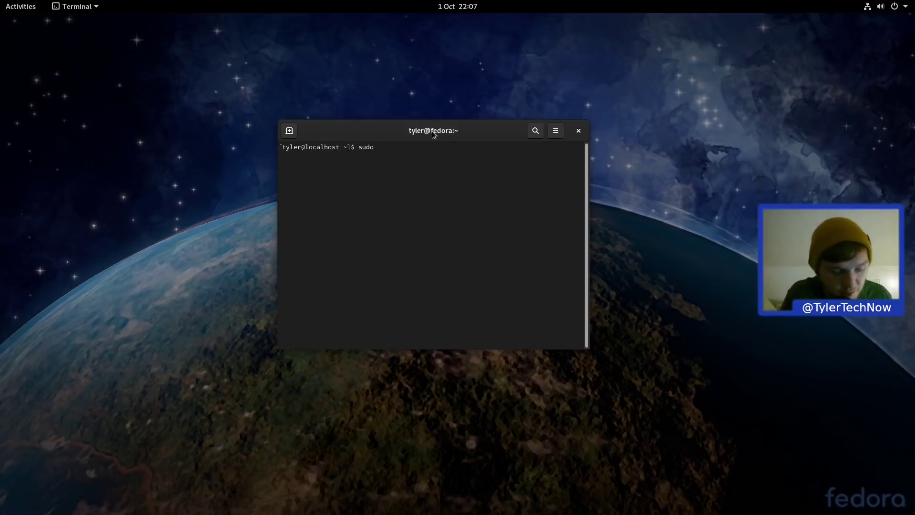
{"action": "type", "text": "btrfs s"}
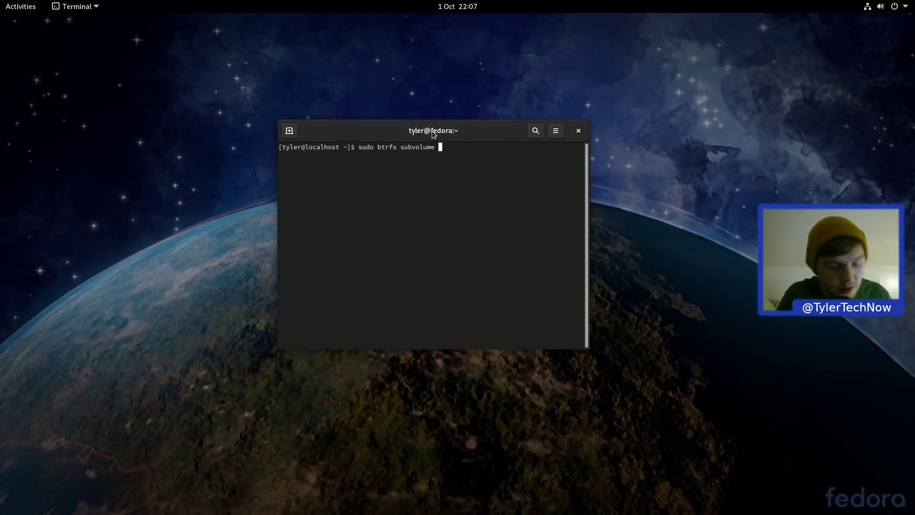
{"action": "type", "text": "ubvolume list"}
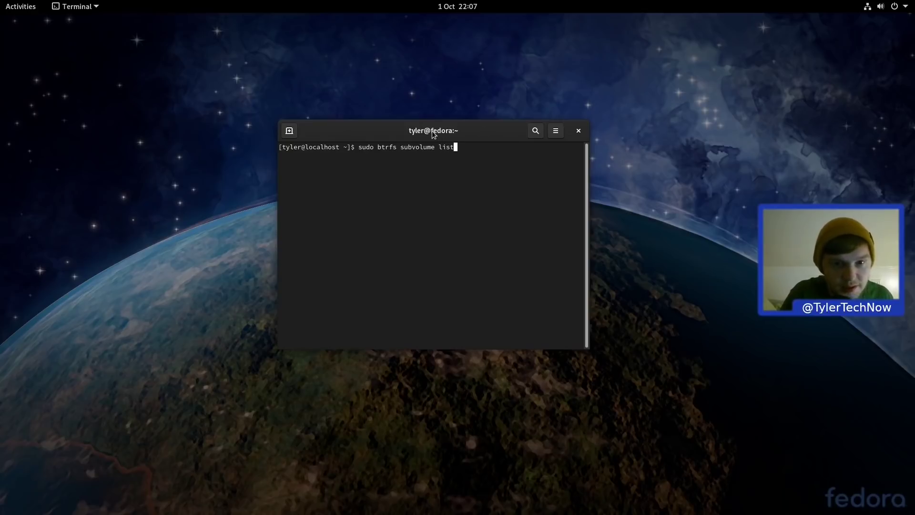
{"action": "type", "text": " /"}
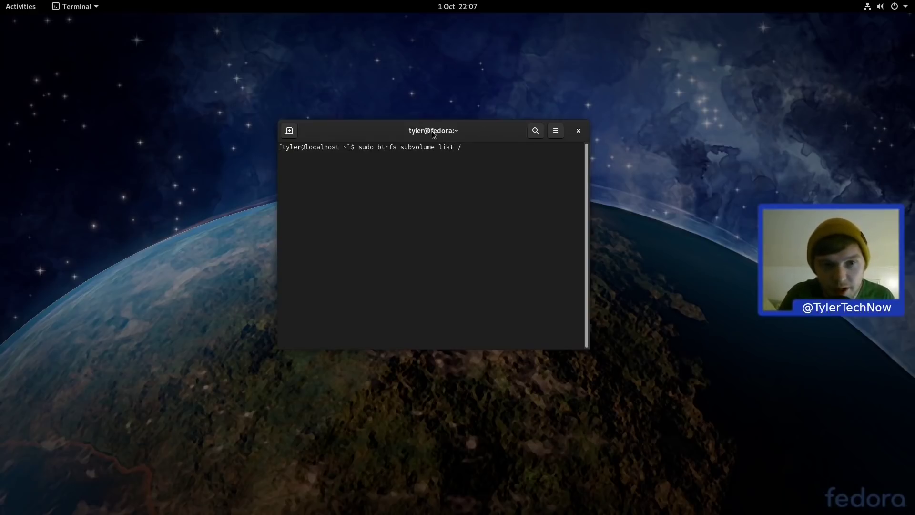
{"action": "key", "text": "Return"}
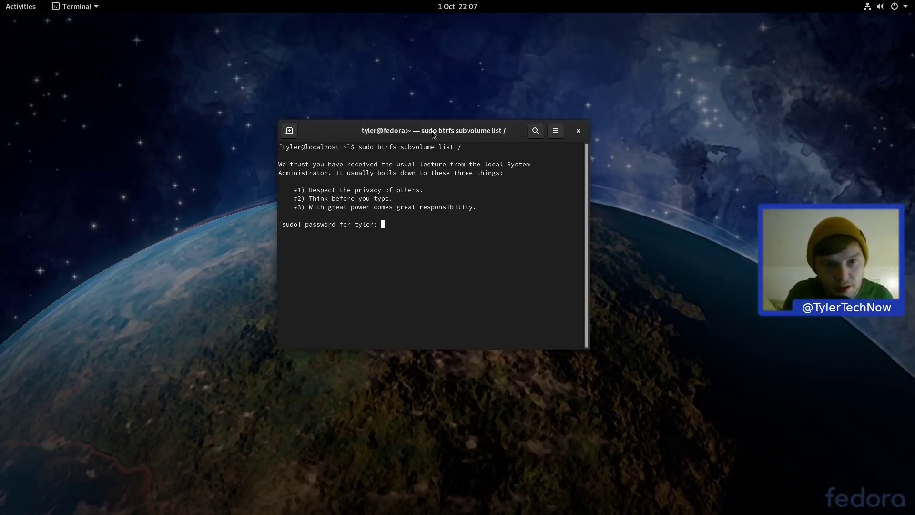
{"action": "key", "text": "Return"}
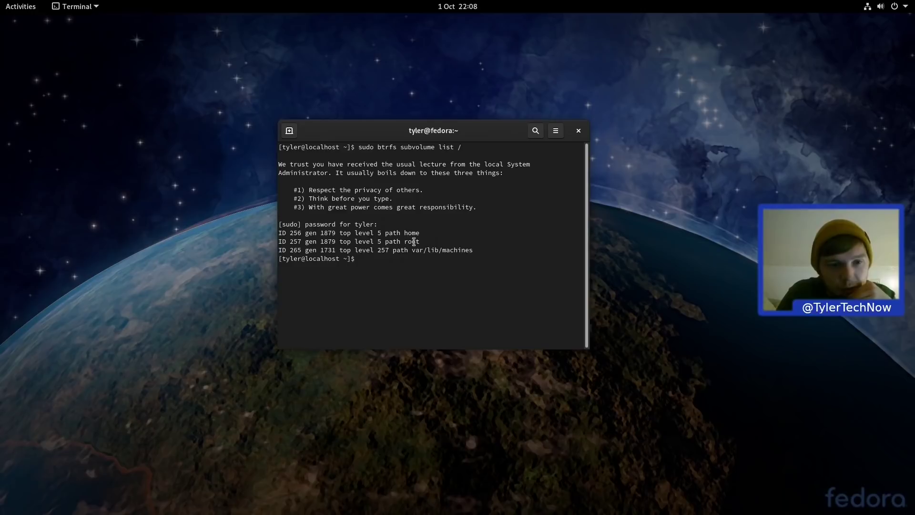
Step: Close the terminal and show all installed applications from the Activities overview
{"action": "left_click", "coordinate": [580, 132]}
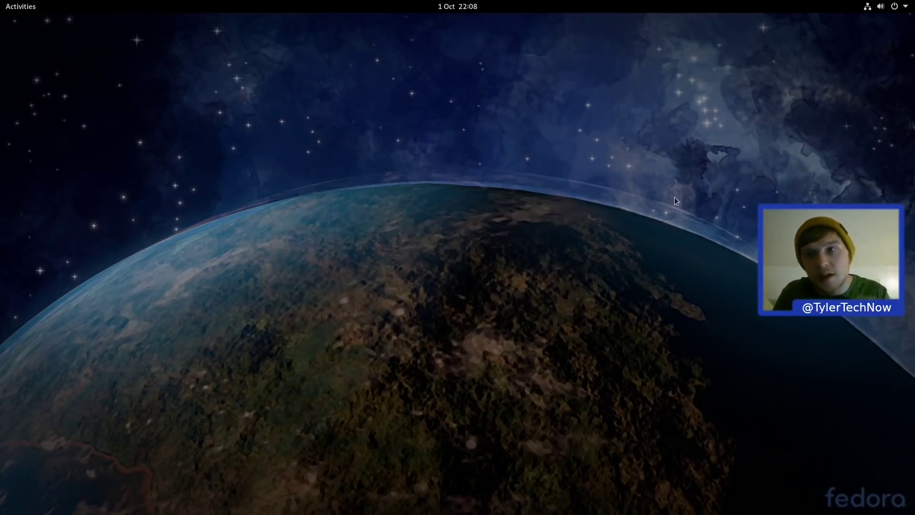
{"action": "left_click", "coordinate": [21, 7]}
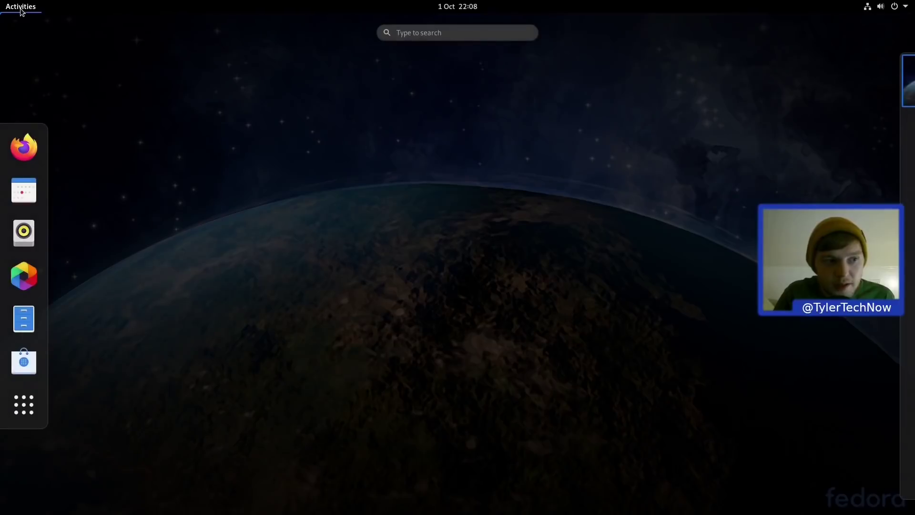
{"action": "left_click", "coordinate": [31, 404]}
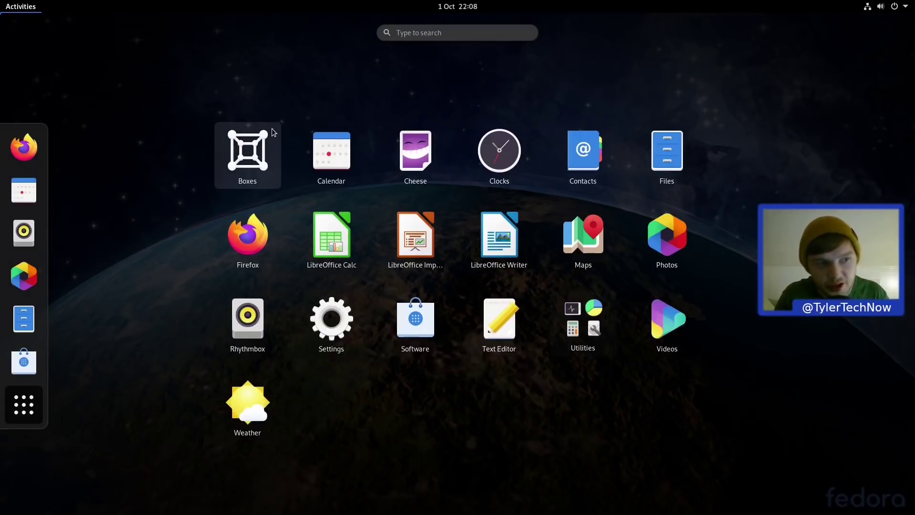
Step: Open a new terminal, start nano on an empty buffer, then exit back to the shell
{"action": "key", "text": "ctrl+alt+t"}
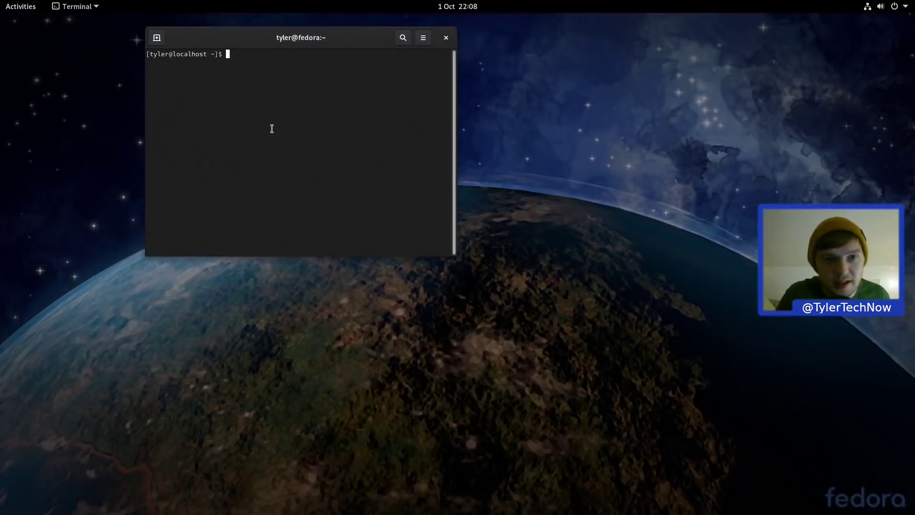
{"action": "type", "text": "nano"}
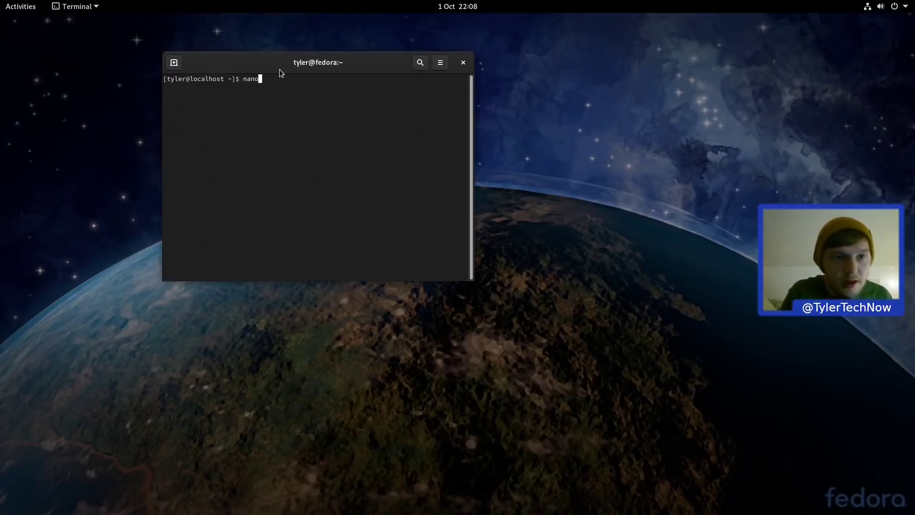
{"action": "key", "text": "Return"}
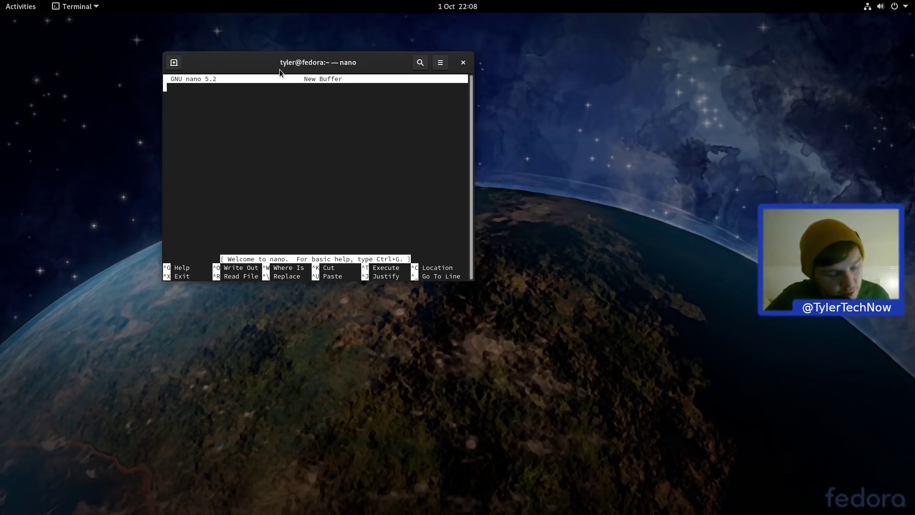
{"action": "key", "text": "ctrl+x"}
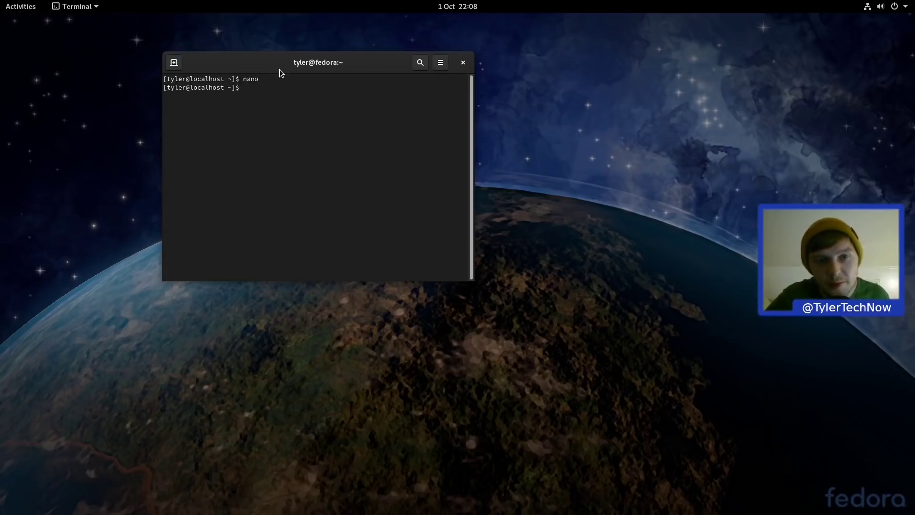
Step: Close the terminal and browse both pages of the Utilities folder in the app grid
{"action": "left_click", "coordinate": [468, 62]}
{"action": "key", "text": "super"}
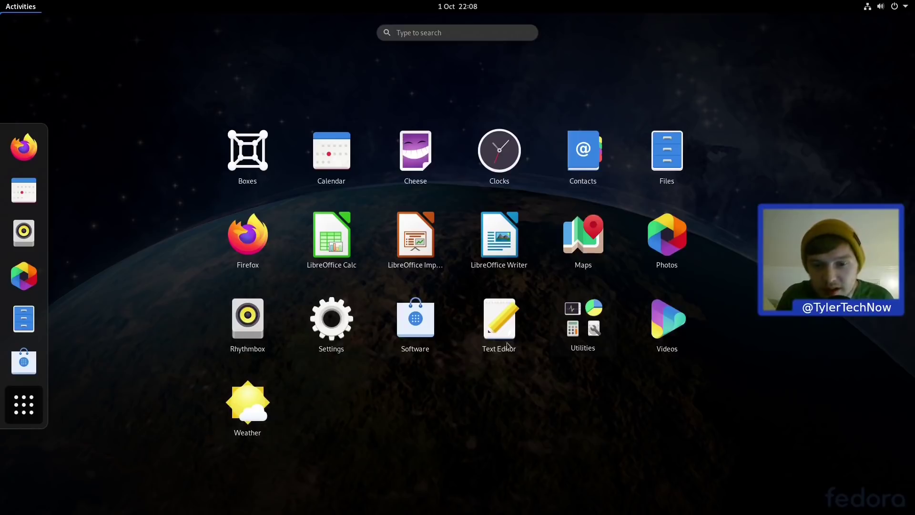
{"action": "left_click", "coordinate": [563, 312]}
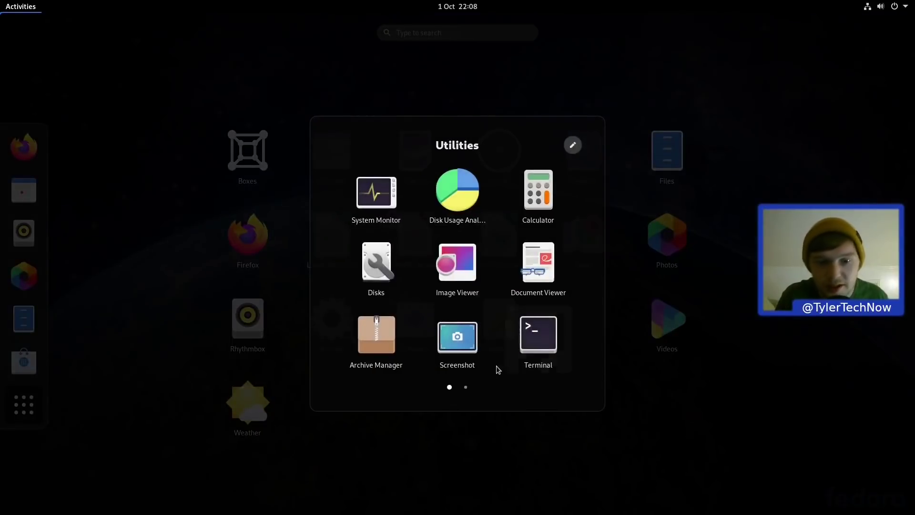
{"action": "left_click", "coordinate": [467, 387]}
{"action": "left_click", "coordinate": [450, 387]}
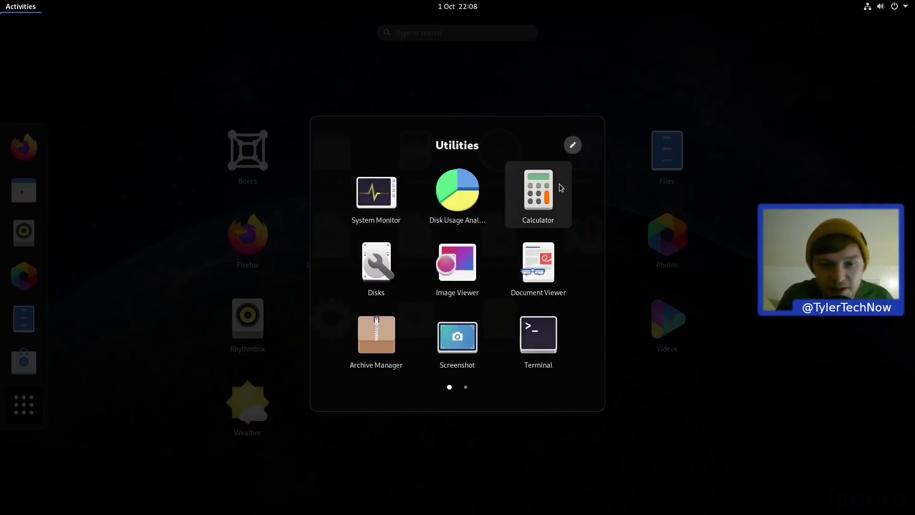
Step: Search 'sys' in the overview and launch System Monitor
{"action": "key", "text": "Escape"}
{"action": "type", "text": "sys"}
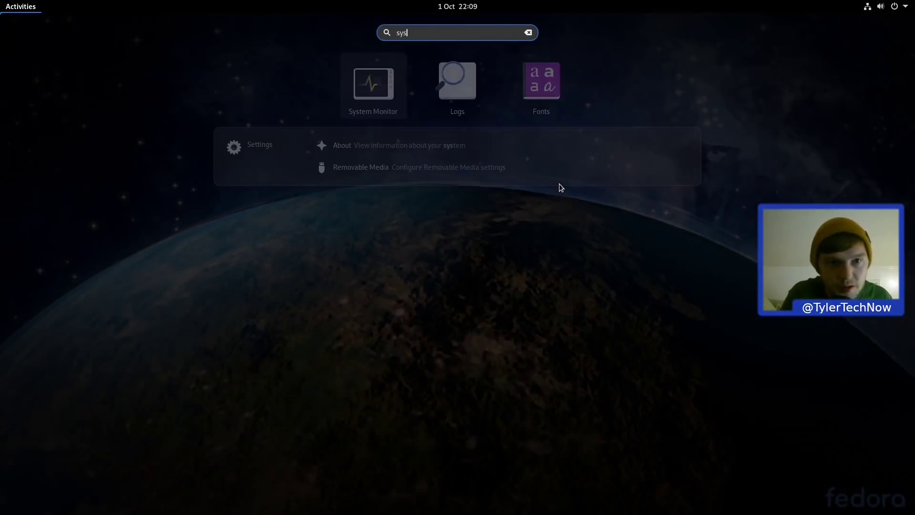
{"action": "key", "text": "Return"}
Step: View the CPU, memory and network graphs on the Resources tab, then close System Monitor
{"action": "left_click", "coordinate": [290, 104]}
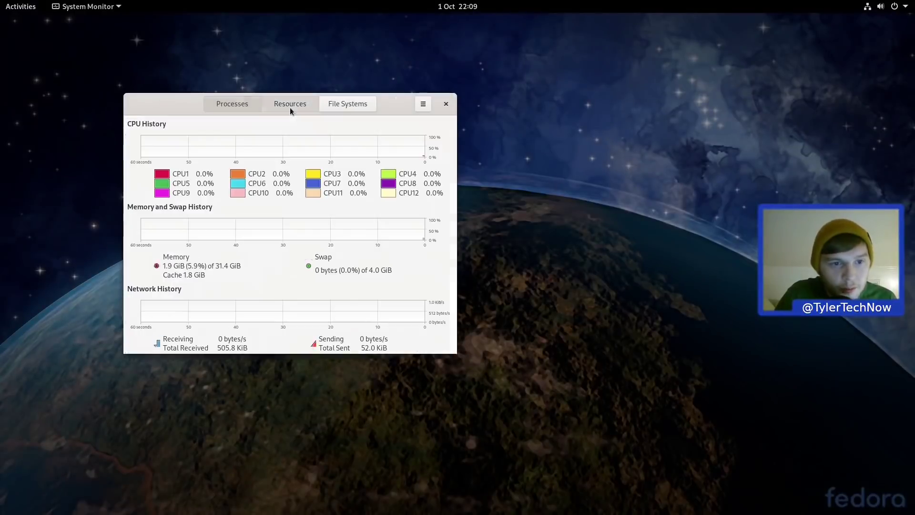
{"action": "left_click_drag", "start_coordinate": [188, 102], "coordinate": [296, 107]}
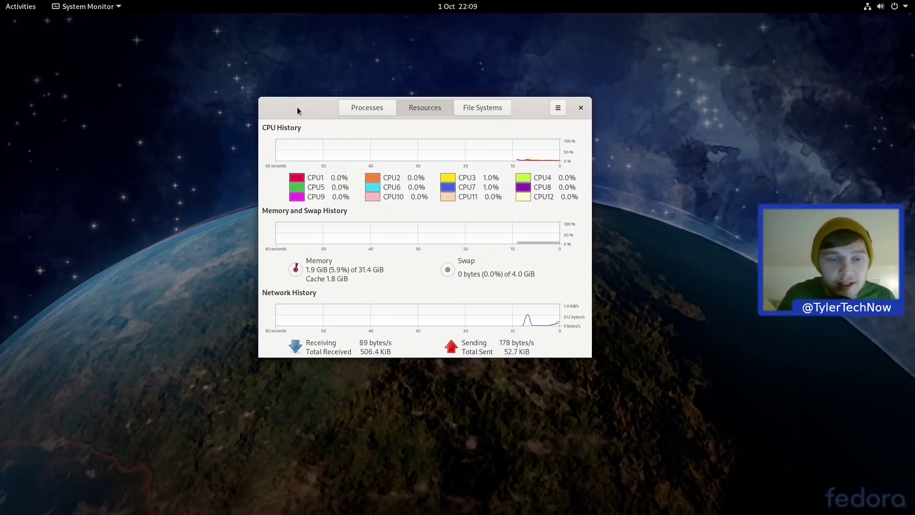
{"action": "left_click", "coordinate": [581, 108]}
{"action": "left_click", "coordinate": [19, 6]}
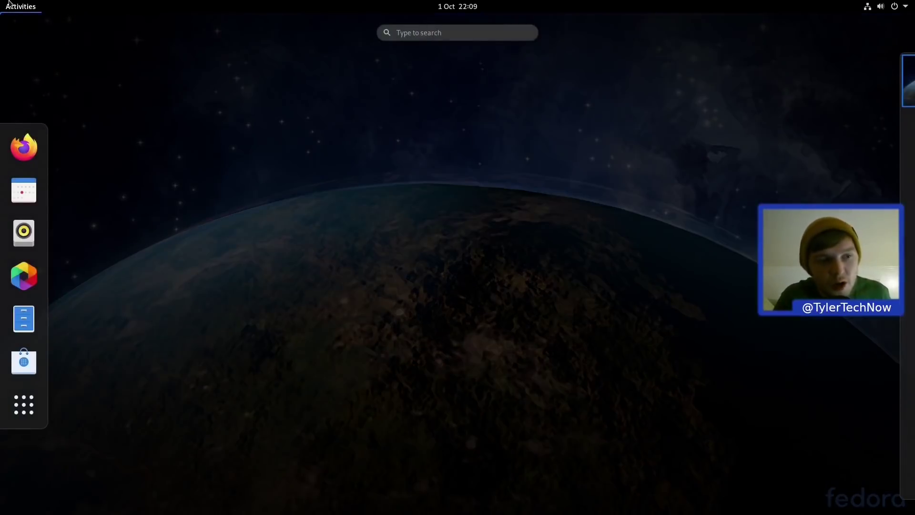
Step: Drag Firefox and Software into the top row after Boxes, and Maps to the end of the grid
{"action": "left_click", "coordinate": [24, 405]}
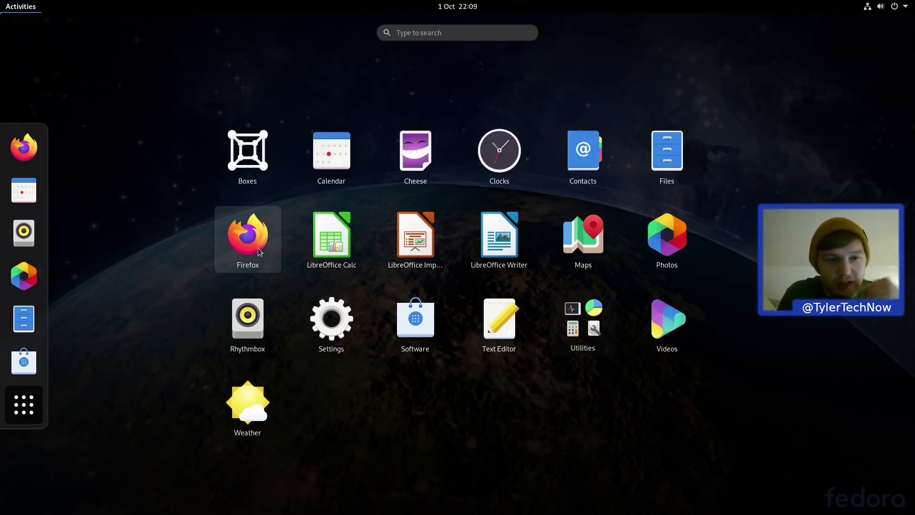
{"action": "left_click_drag", "start_coordinate": [259, 247], "coordinate": [312, 154]}
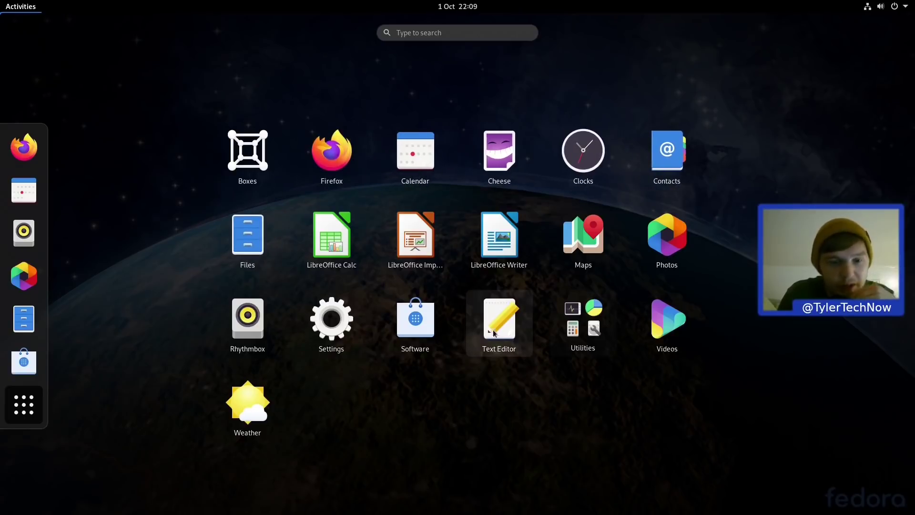
{"action": "left_click_drag", "start_coordinate": [428, 336], "coordinate": [410, 151]}
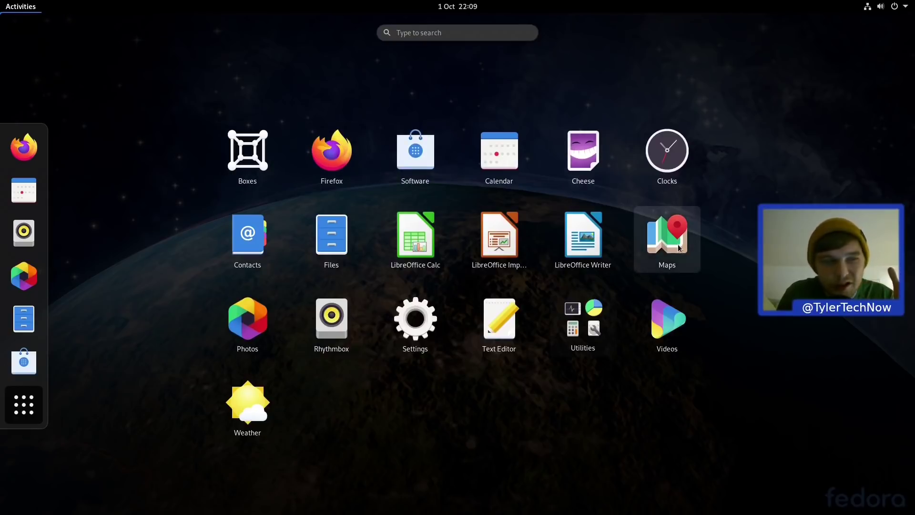
{"action": "left_click_drag", "start_coordinate": [680, 247], "coordinate": [275, 418]}
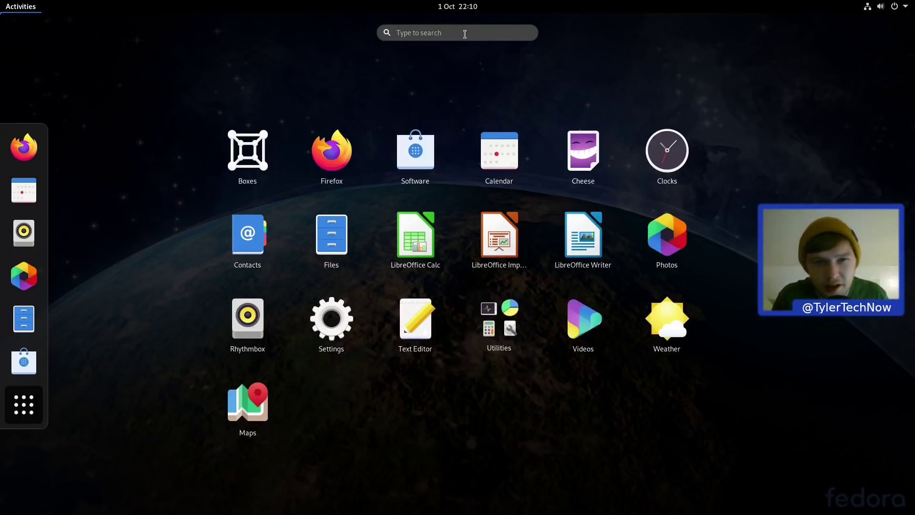
Step: Search 'screen' in the Activities overview and launch the Screenshot app
{"action": "key", "text": "Escape"}
{"action": "key", "text": "Escape"}
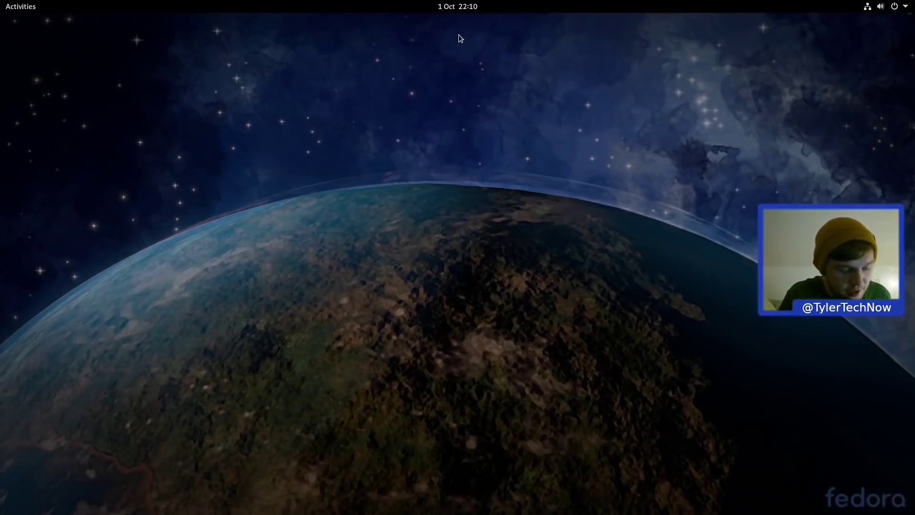
{"action": "key", "text": "super"}
{"action": "type", "text": "screen"}
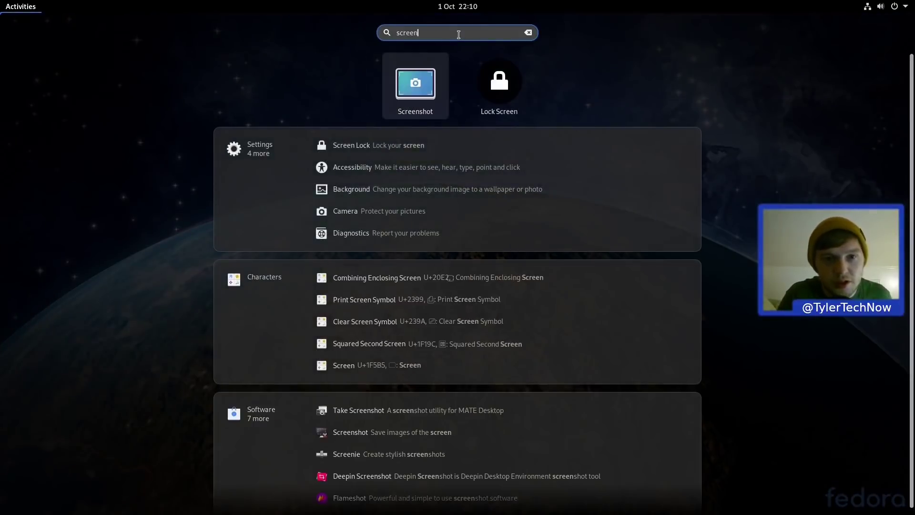
{"action": "key", "text": "Return"}
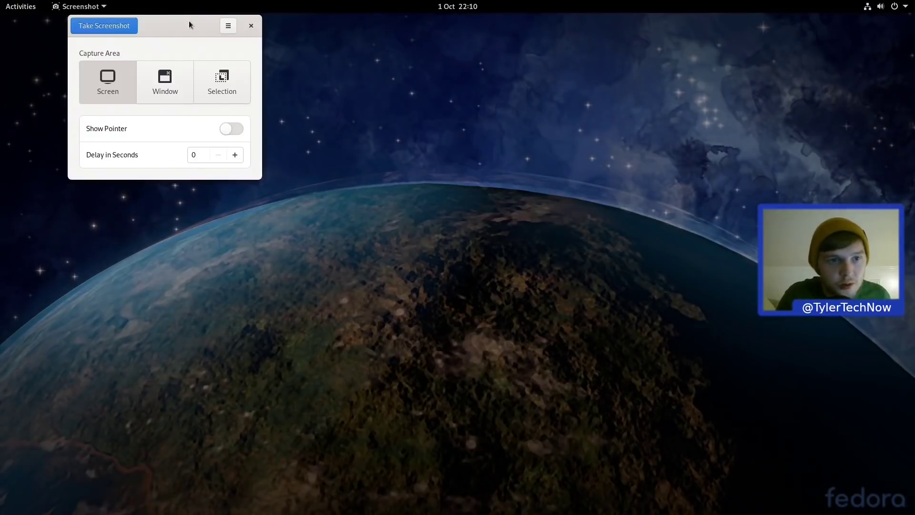
Step: Choose the Selection capture area and take a screenshot
{"action": "left_click_drag", "start_coordinate": [190, 21], "coordinate": [512, 119]}
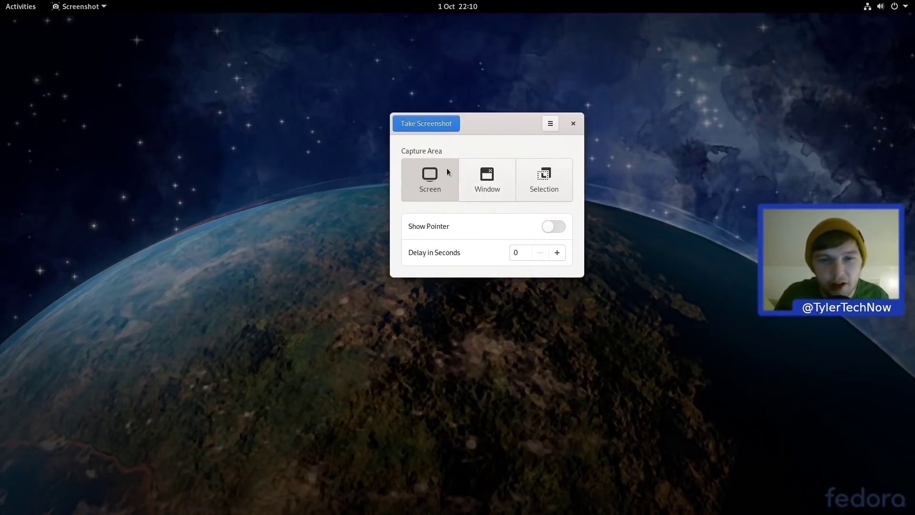
{"action": "left_click", "coordinate": [553, 181]}
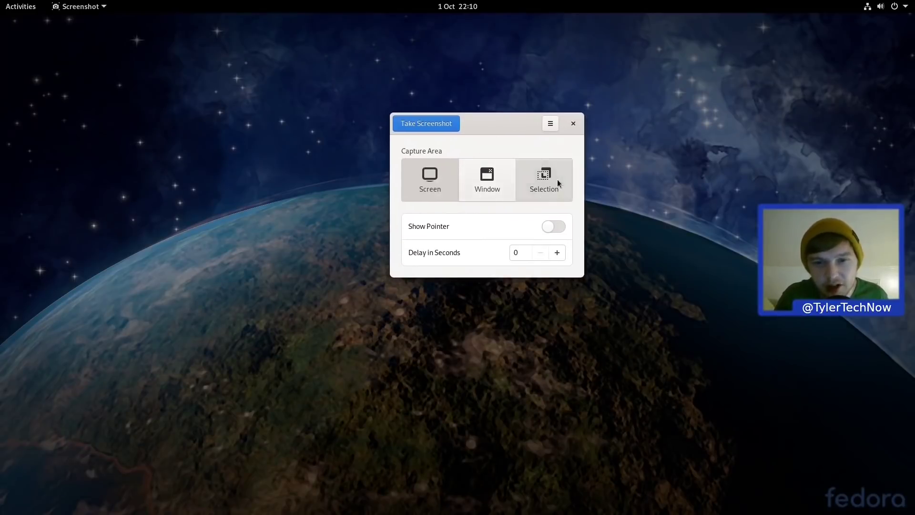
{"action": "left_click", "coordinate": [437, 124]}
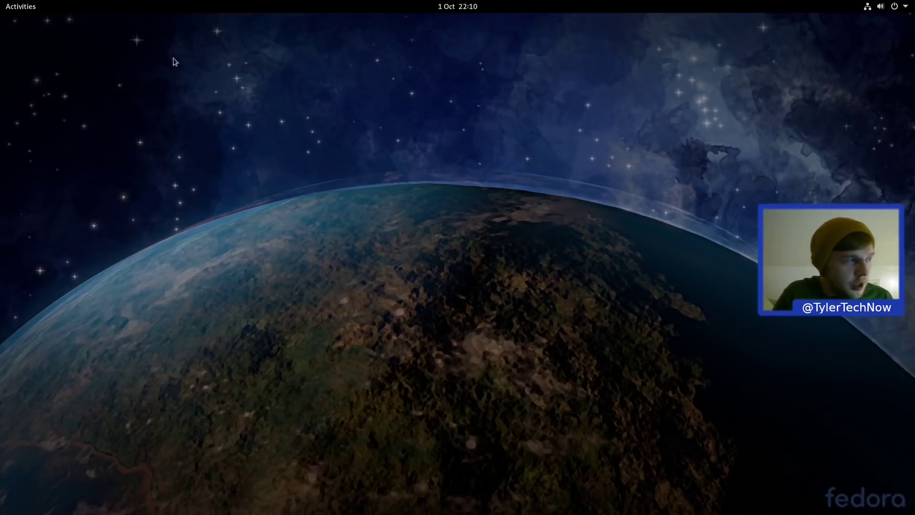
Step: Launch LibreOffice Writer from the app grid and type the test text 'sdfsdf'
{"action": "left_click", "coordinate": [25, 9]}
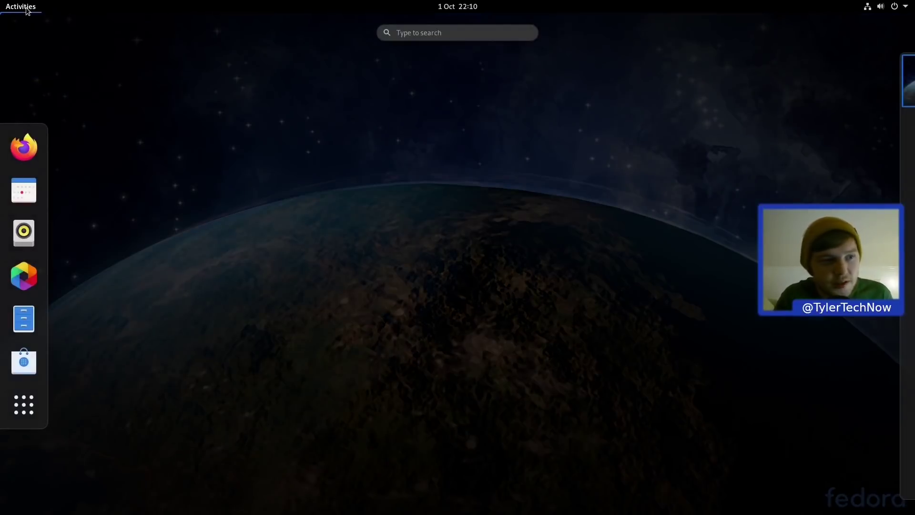
{"action": "left_click", "coordinate": [26, 399]}
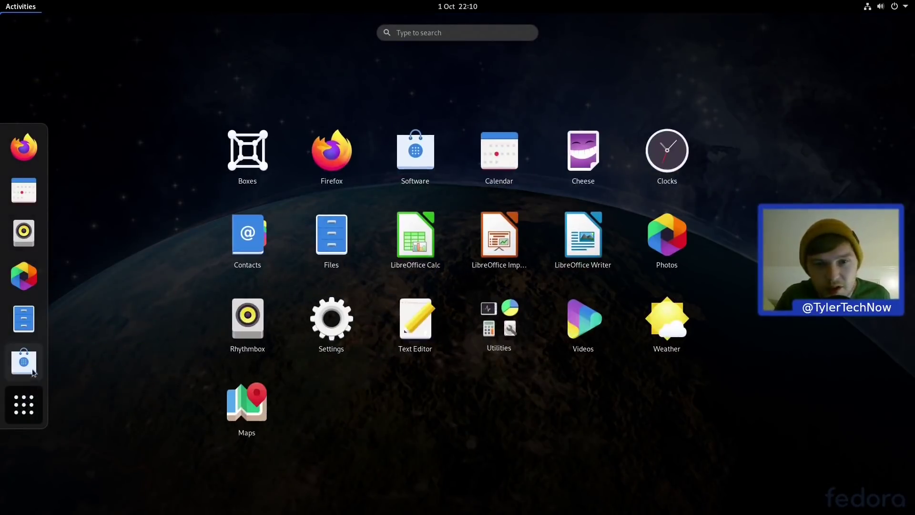
{"action": "left_click", "coordinate": [584, 235]}
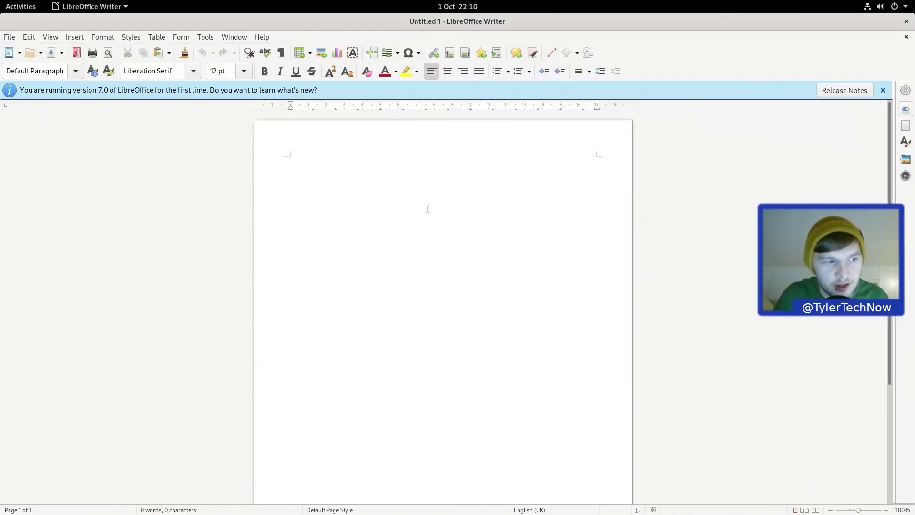
{"action": "type", "text": "sdfsdf"}
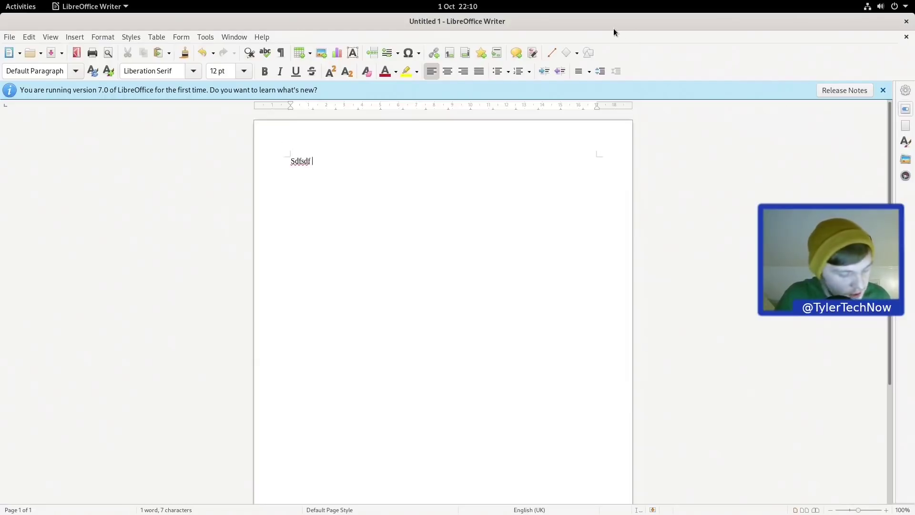
Step: Search 'fire' in the Activities overview, then dismiss the search back to Writer
{"action": "key", "text": "super"}
{"action": "type", "text": "fire"}
{"action": "key", "text": "super"}
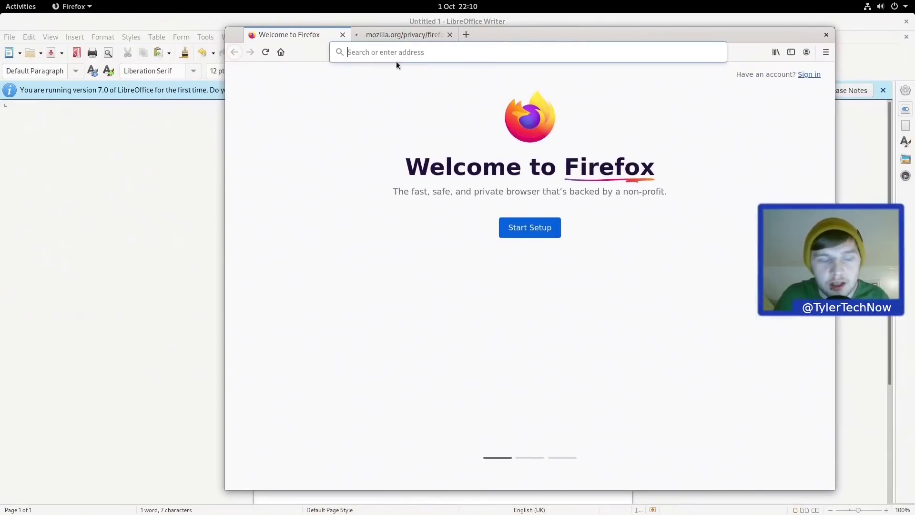
Step: Search the web for 'gnome extensions', accept Google's consent, and open extensions.gnome.org
{"action": "left_click", "coordinate": [383, 52]}
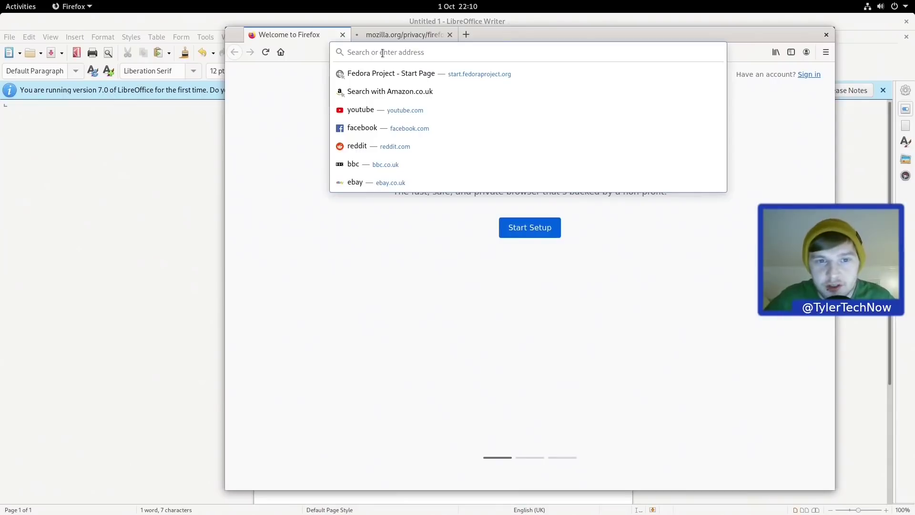
{"action": "type", "text": "gnome extensi"}
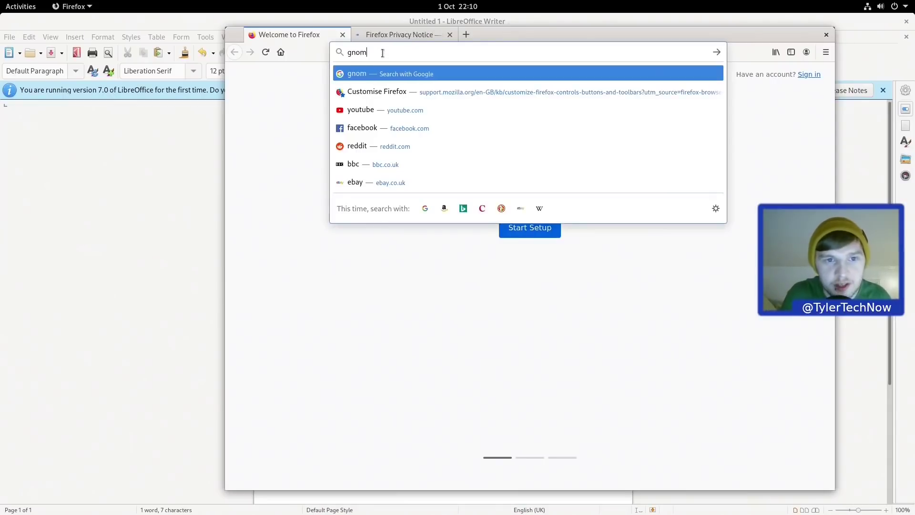
{"action": "type", "text": "ons"}
{"action": "key", "text": "Return"}
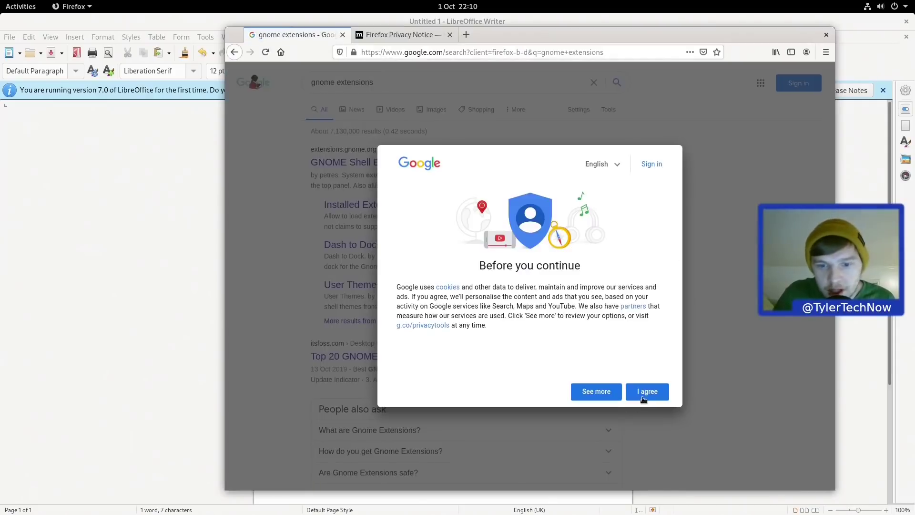
{"action": "left_click", "coordinate": [646, 392]}
{"action": "left_click", "coordinate": [400, 170]}
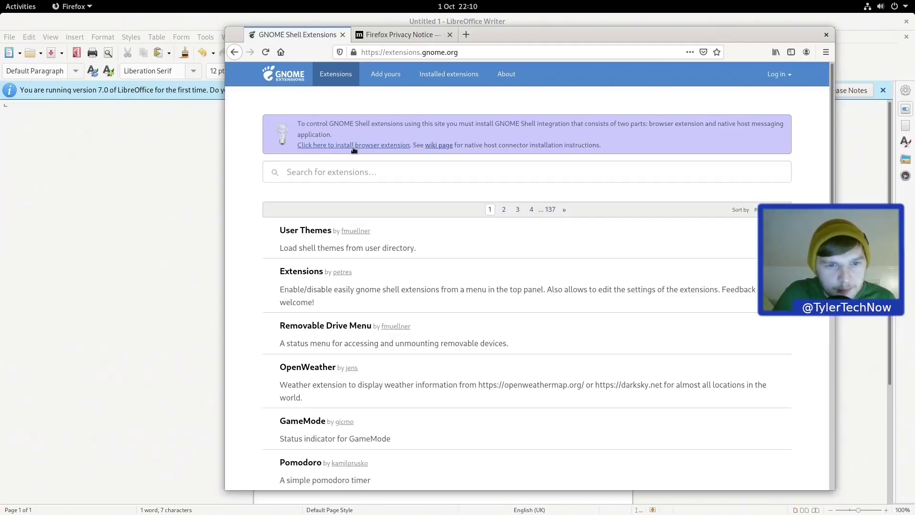
Step: Add the GNOME Shell integration add-on, reload the page, then quit Firefox closing both tabs
{"action": "left_click", "coordinate": [356, 145]}
{"action": "left_click", "coordinate": [494, 138]}
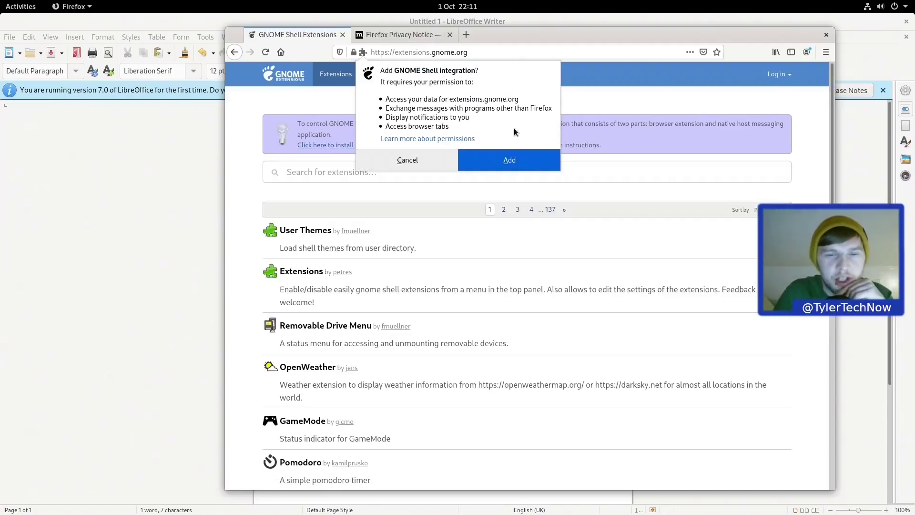
{"action": "left_click", "coordinate": [525, 155]}
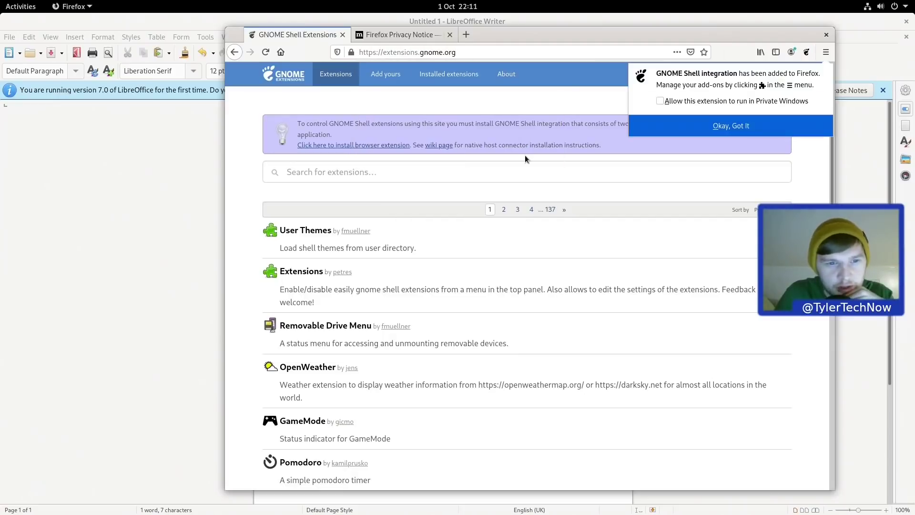
{"action": "left_click", "coordinate": [266, 53]}
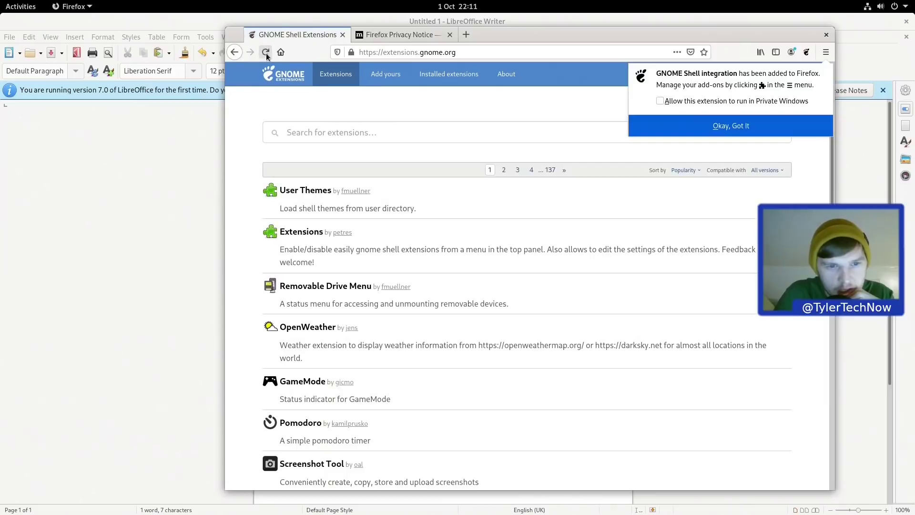
{"action": "left_click", "coordinate": [829, 34]}
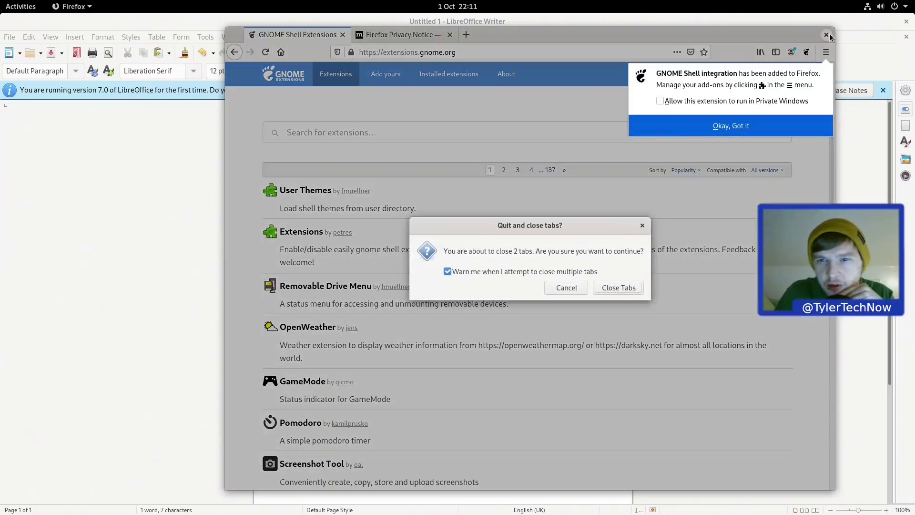
{"action": "left_click", "coordinate": [634, 285]}
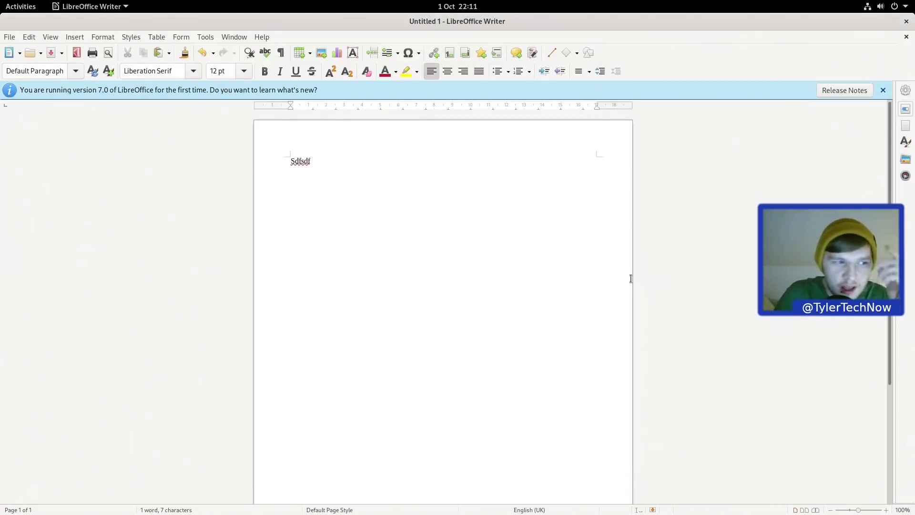
Step: Close the untitled Writer document, choosing Don't Save to discard the text
{"action": "left_click", "coordinate": [907, 22]}
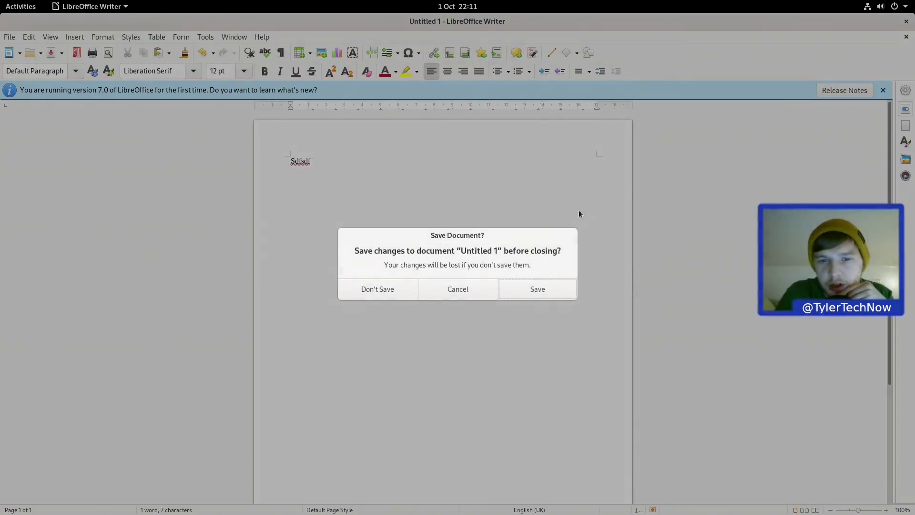
{"action": "left_click", "coordinate": [371, 291]}
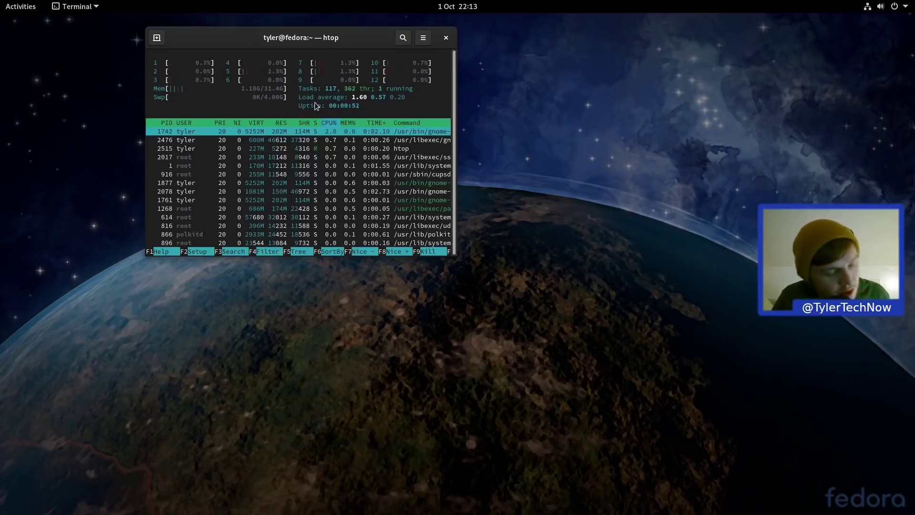
Step: Quit htop and close the GNOME Terminal window
{"action": "key", "text": "q"}
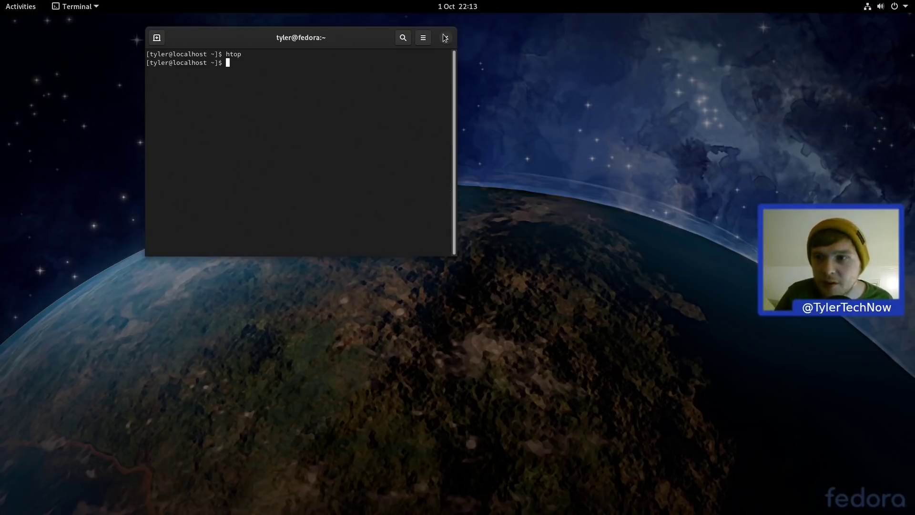
{"action": "left_click", "coordinate": [446, 38]}
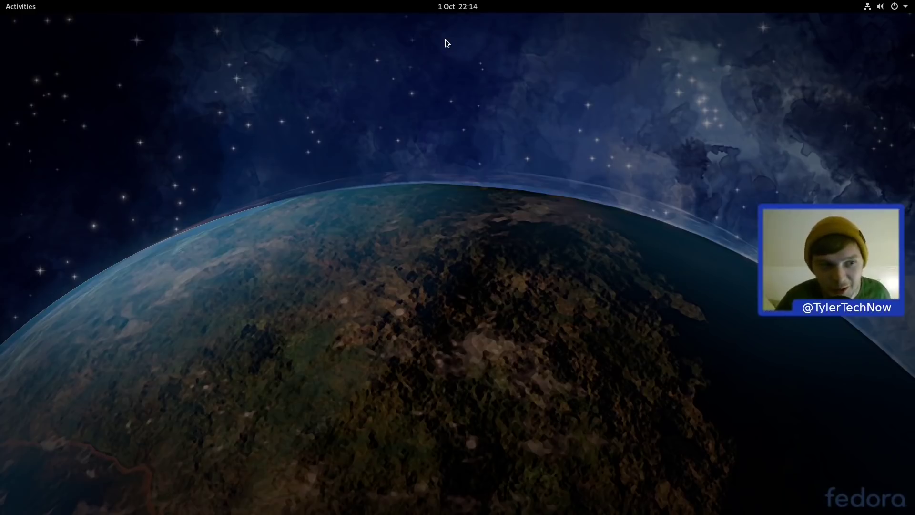
Step: In a new terminal, run sudo dnf install gnome-tweaks gimp and approve the 36 packages
{"action": "key", "text": "ctrl+alt+t"}
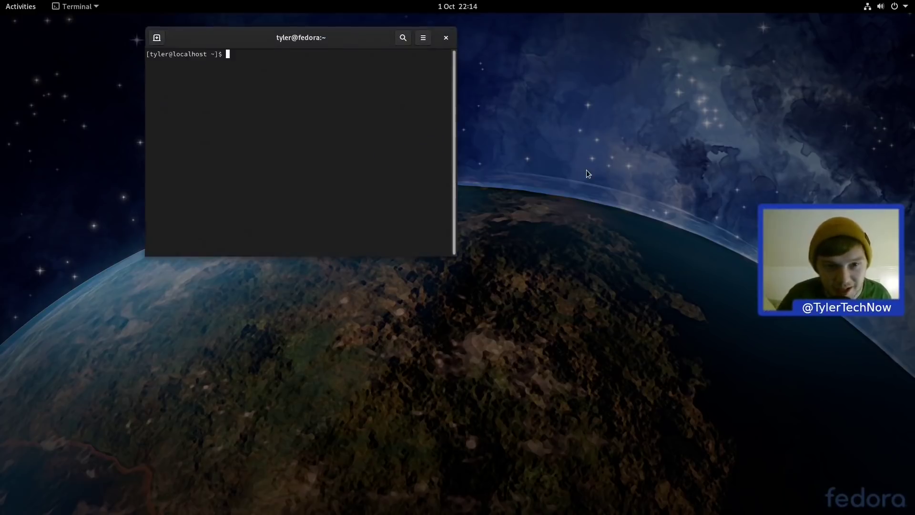
{"action": "type", "text": "sudo d"}
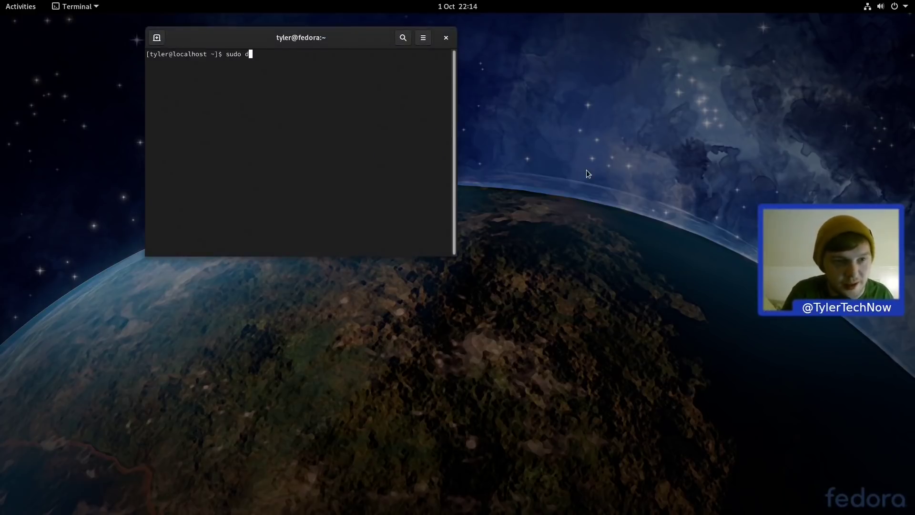
{"action": "type", "text": "nf install gno"}
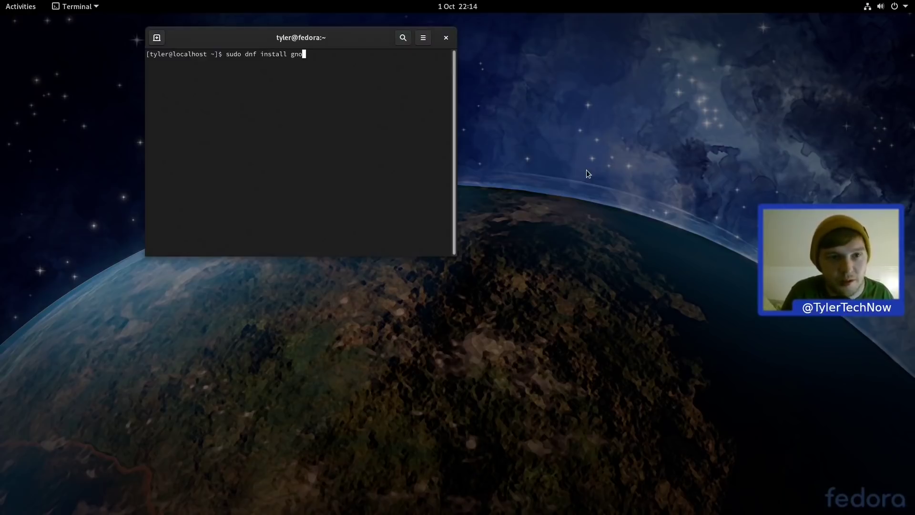
{"action": "type", "text": "me-tweaks"}
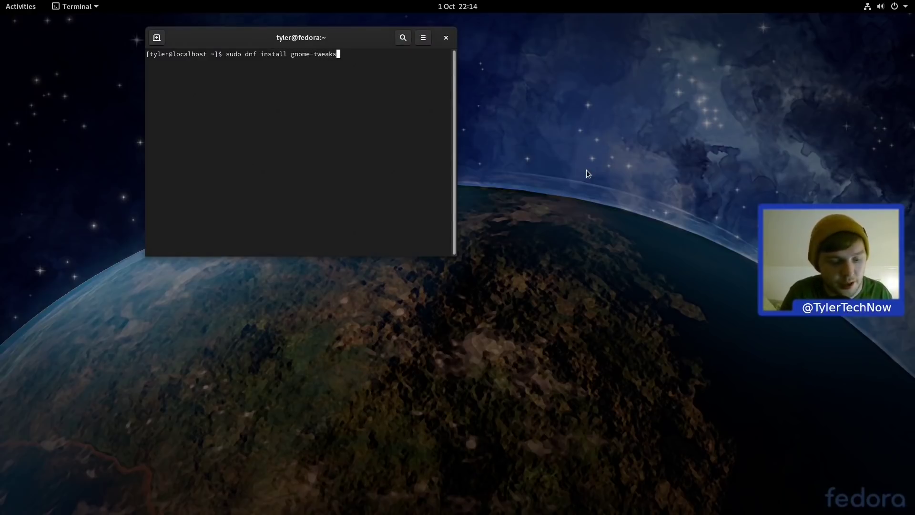
{"action": "type", "text": " gimp"}
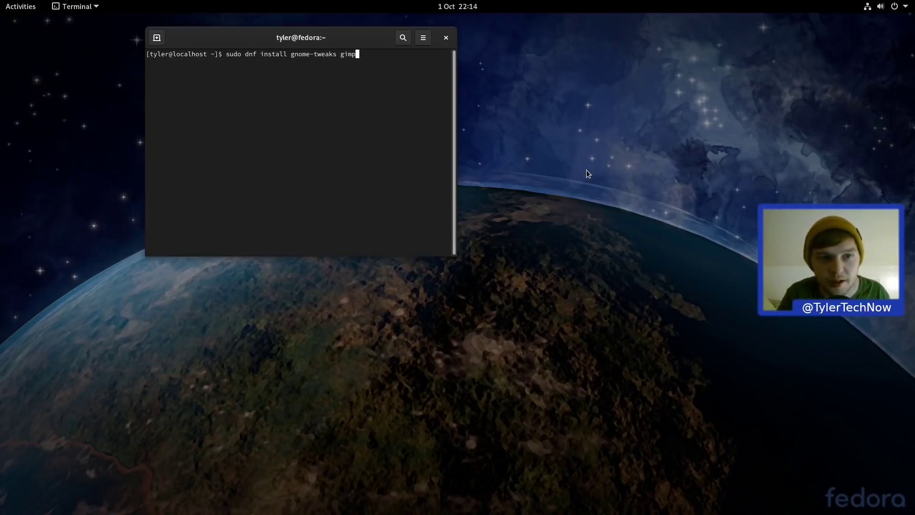
{"action": "key", "text": "Return"}
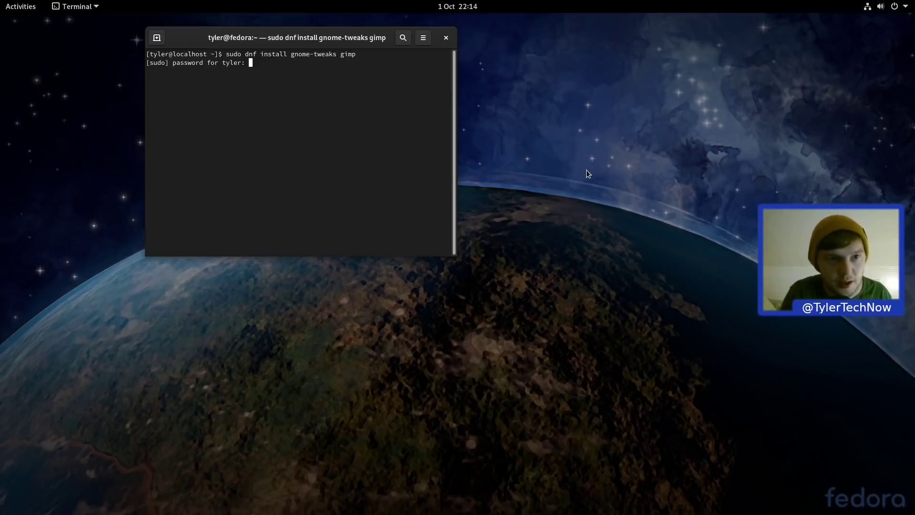
{"action": "key", "text": "Return"}
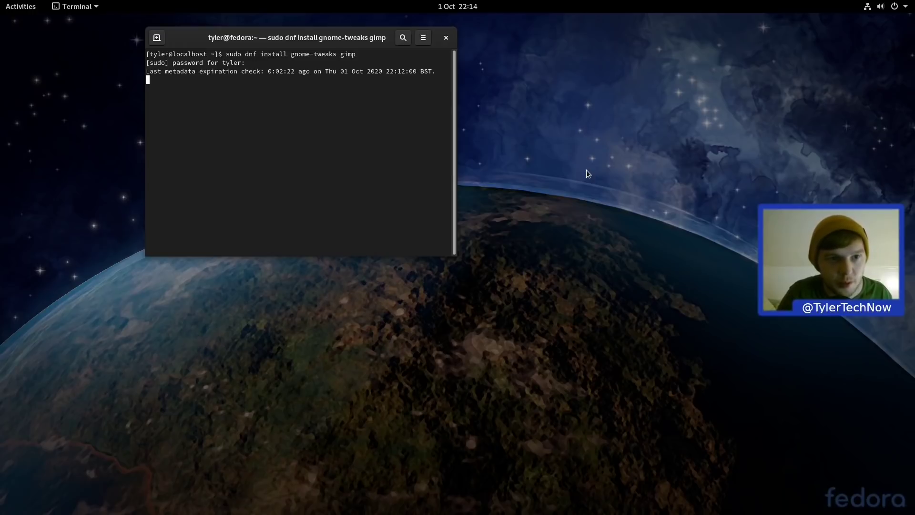
{"action": "key", "text": "super"}
{"action": "key", "text": "super"}
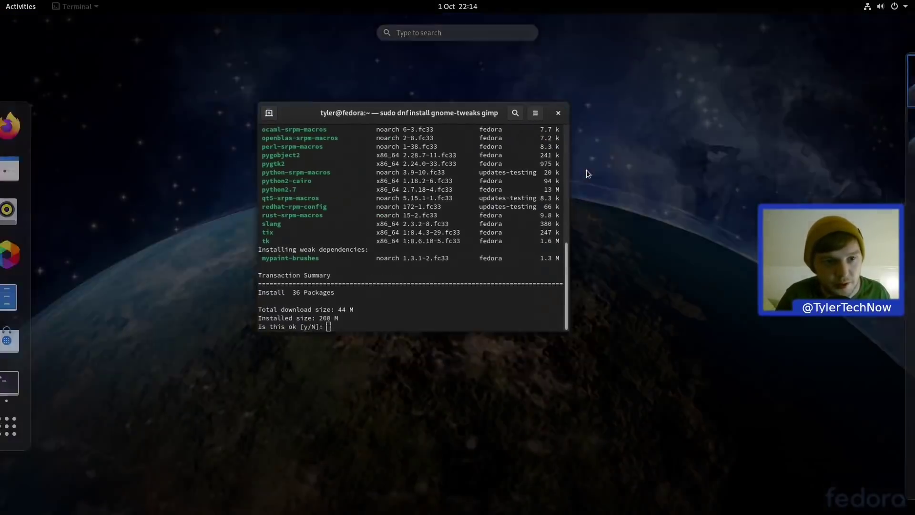
{"action": "type", "text": "y"}
{"action": "key", "text": "Return"}
Step: Launch Firefox from an Activities search for 'fir'
{"action": "key", "text": "super"}
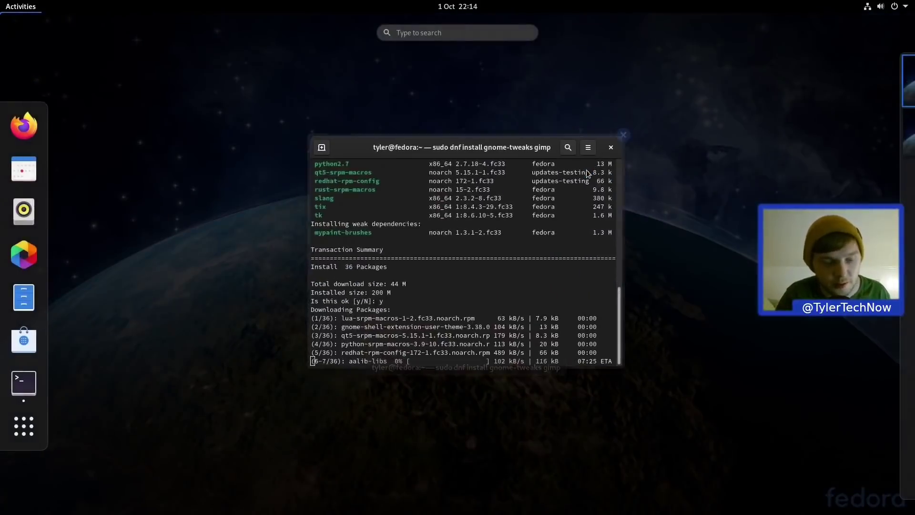
{"action": "type", "text": "fire"}
{"action": "key", "text": "Return"}
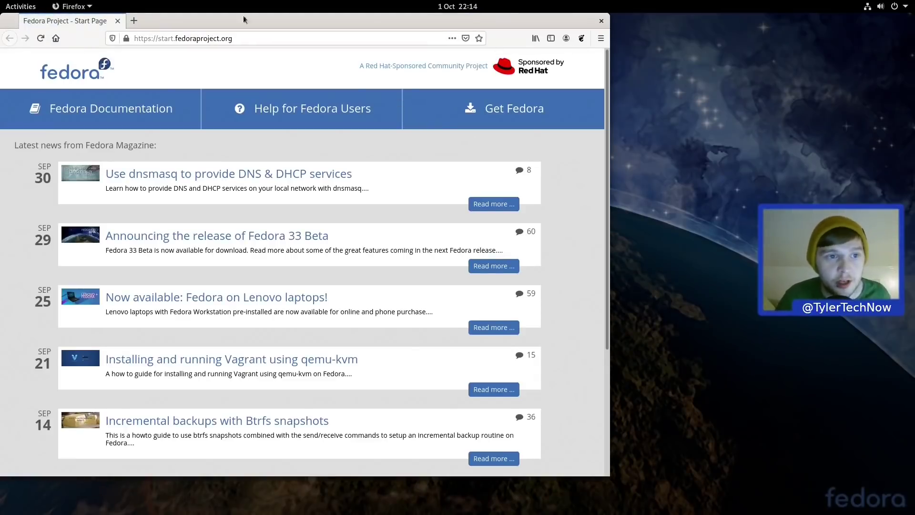
Step: Visit flathub.org's Fedora setup page and download the Flathub repository file
{"action": "left_click", "coordinate": [265, 35]}
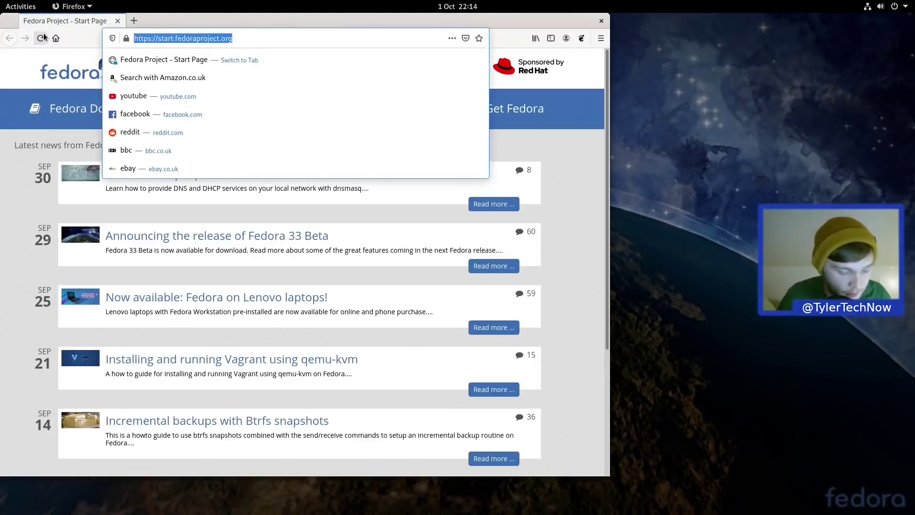
{"action": "type", "text": "flathub"}
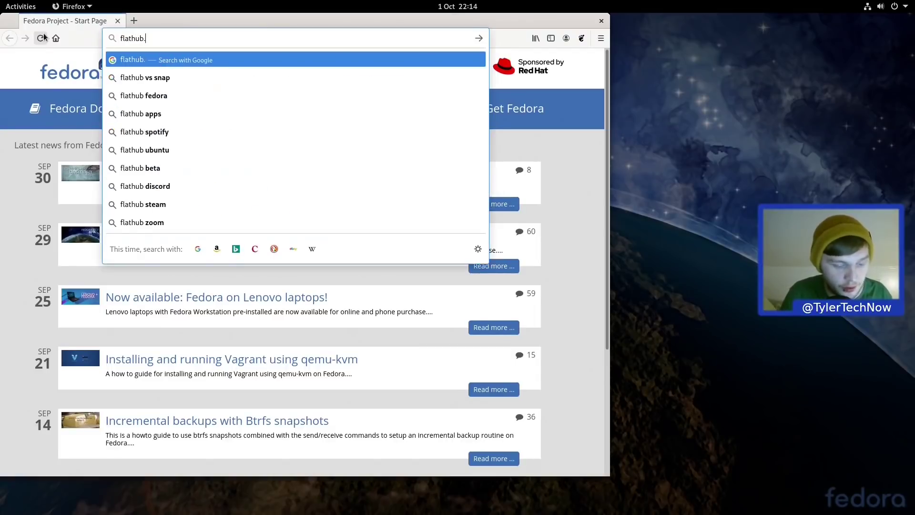
{"action": "type", "text": ".org"}
{"action": "key", "text": "Return"}
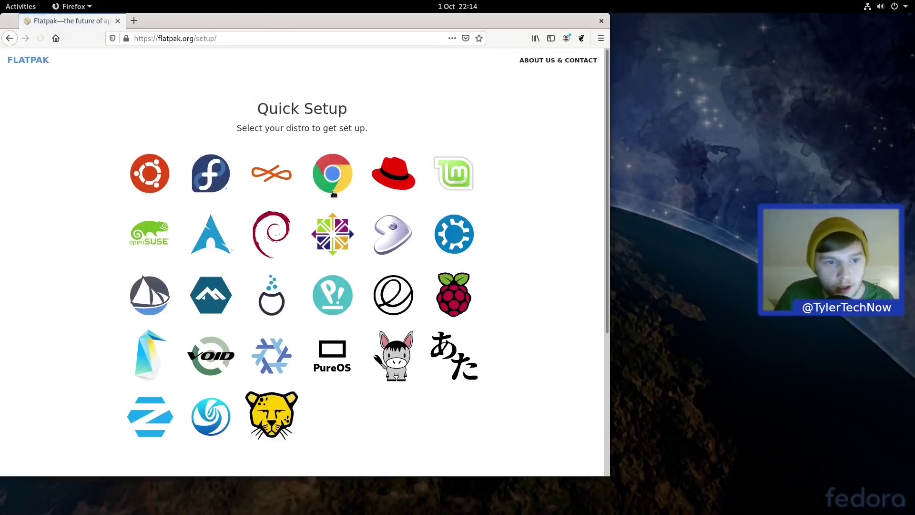
{"action": "left_click", "coordinate": [197, 179]}
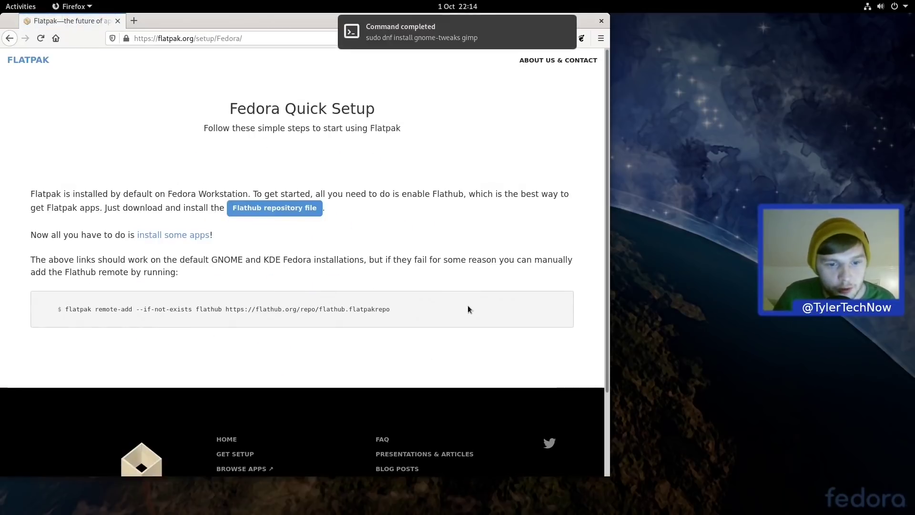
{"action": "left_click_drag", "start_coordinate": [468, 308], "coordinate": [118, 310]}
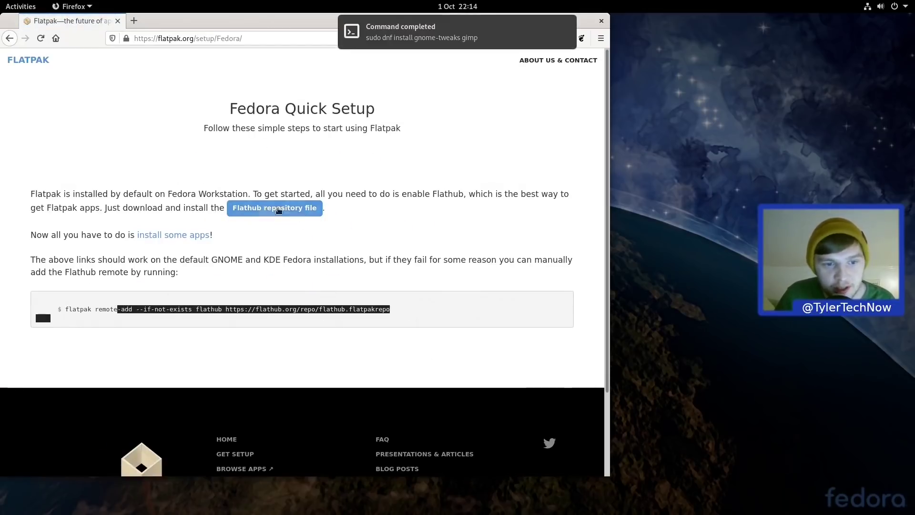
{"action": "left_click", "coordinate": [284, 218]}
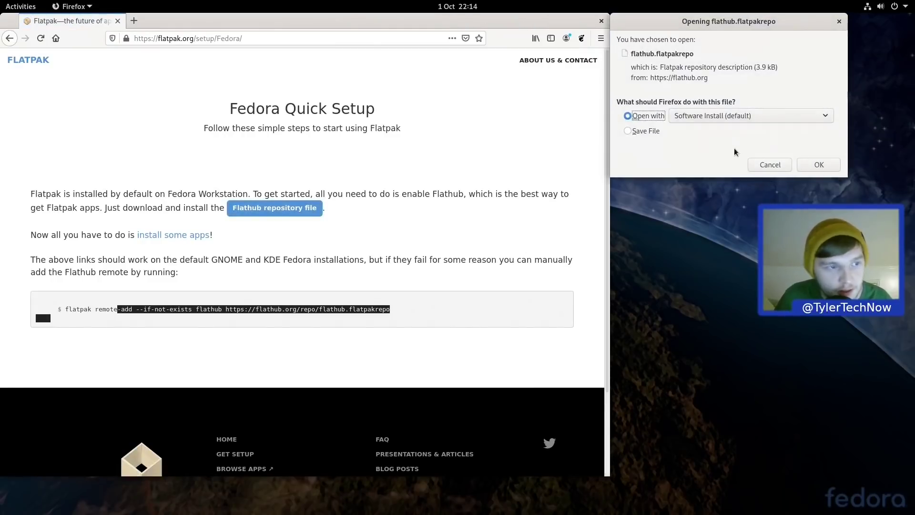
Step: Open flathub.flatpakrepo in Software Install and add it, authorising with the password
{"action": "key", "text": "super"}
{"action": "left_click", "coordinate": [122, 341]}
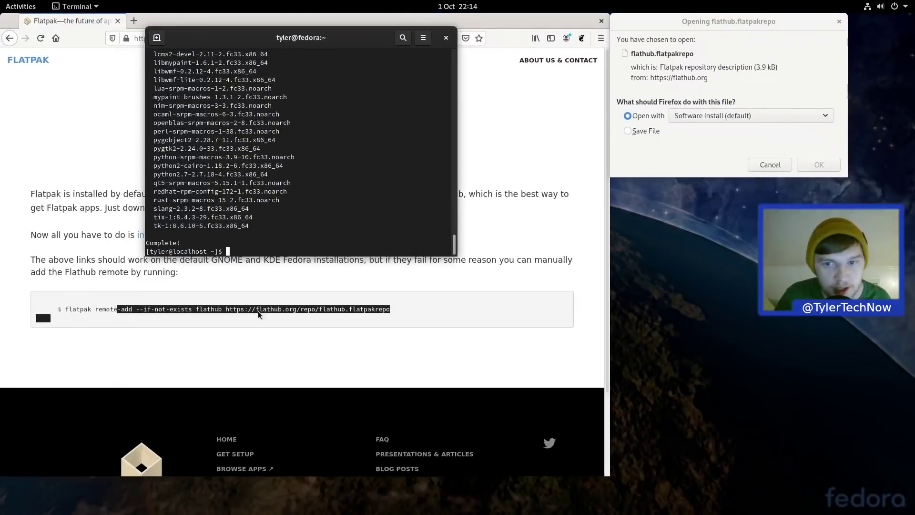
{"action": "left_click", "coordinate": [772, 60]}
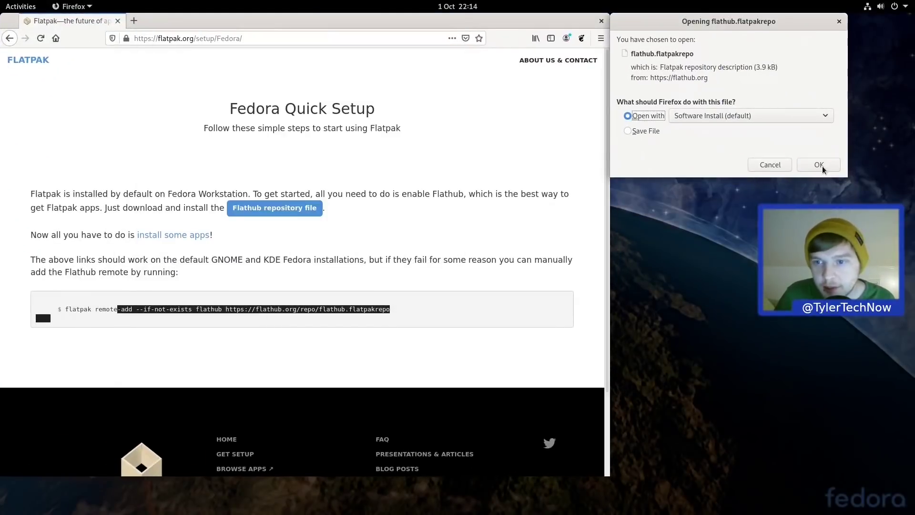
{"action": "left_click", "coordinate": [819, 165]}
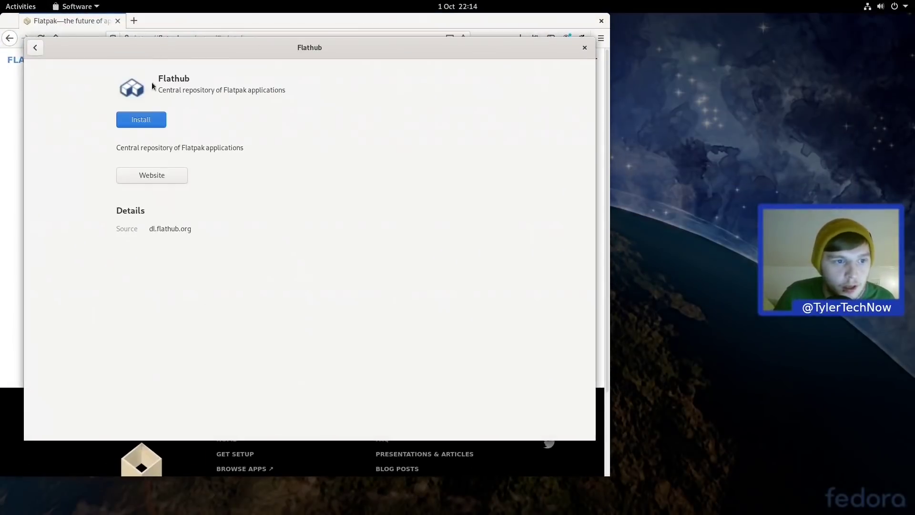
{"action": "left_click", "coordinate": [151, 119]}
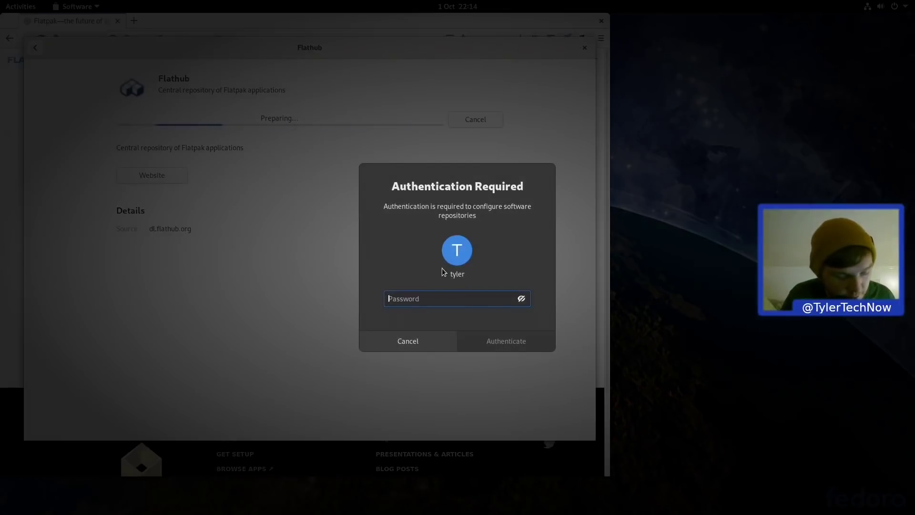
{"action": "type", "text": "*********"}
{"action": "key", "text": "Return"}
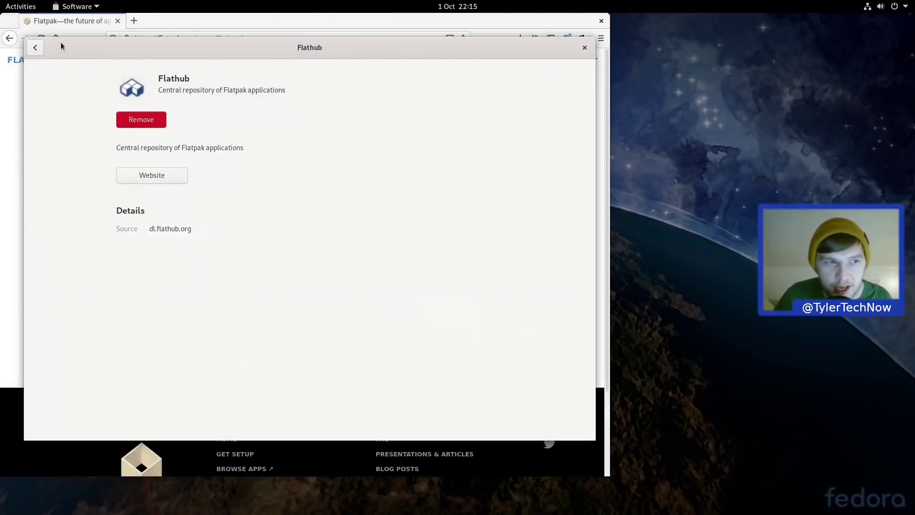
Step: Confirm flathub is enabled under Software Repositories, then go back to the store
{"action": "left_click", "coordinate": [35, 48]}
{"action": "left_click", "coordinate": [562, 48]}
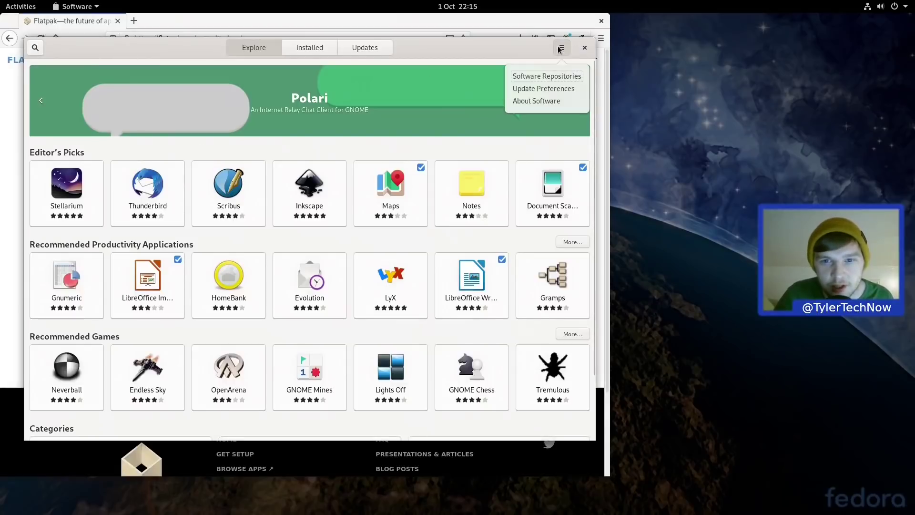
{"action": "left_click", "coordinate": [565, 78]}
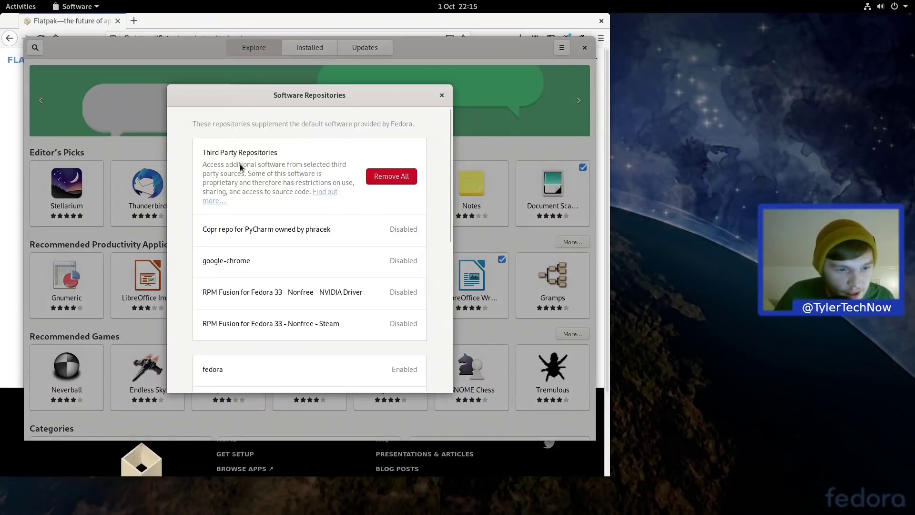
{"action": "scroll", "coordinate": [239, 186], "scroll_direction": "down", "scroll_amount": 5}
{"action": "scroll", "coordinate": [237, 188], "scroll_direction": "down", "scroll_amount": 4}
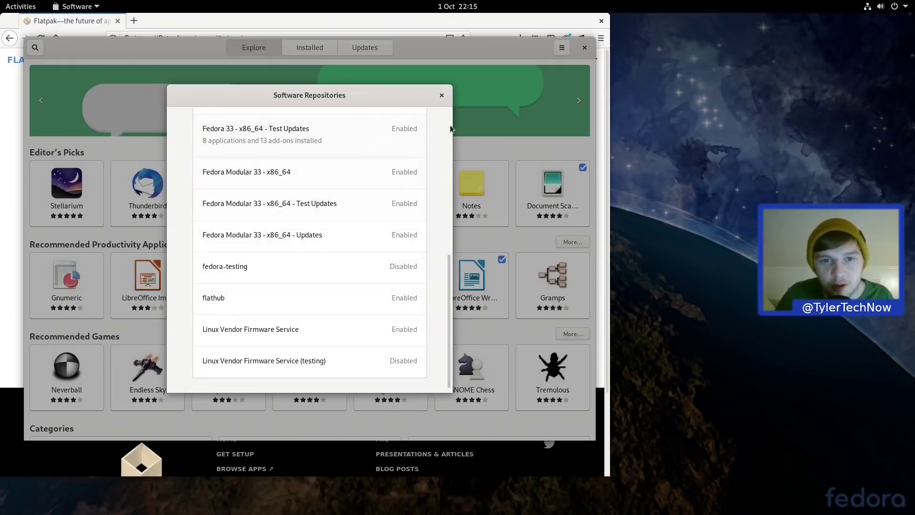
{"action": "left_click", "coordinate": [442, 95]}
{"action": "left_click", "coordinate": [35, 49]}
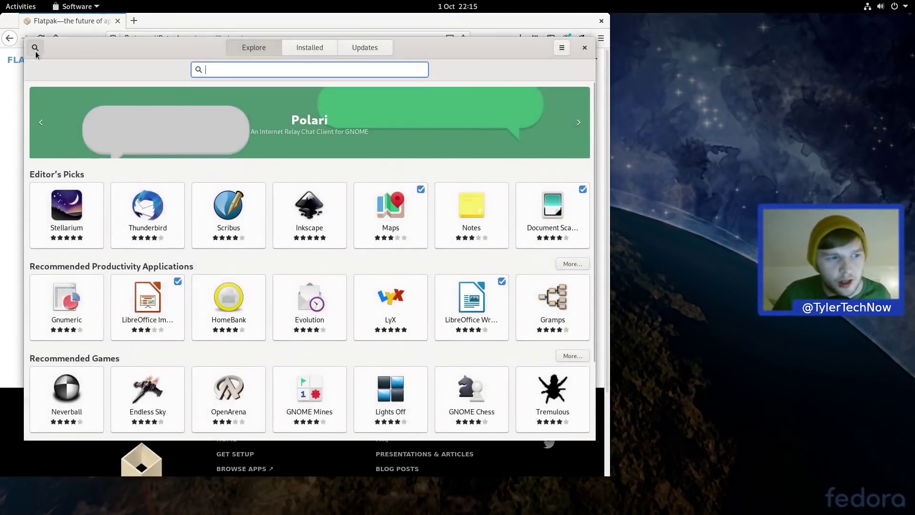
Step: Search 'kdenlive' in Software and install Kdenlive from Flathub
{"action": "type", "text": "kdenlive"}
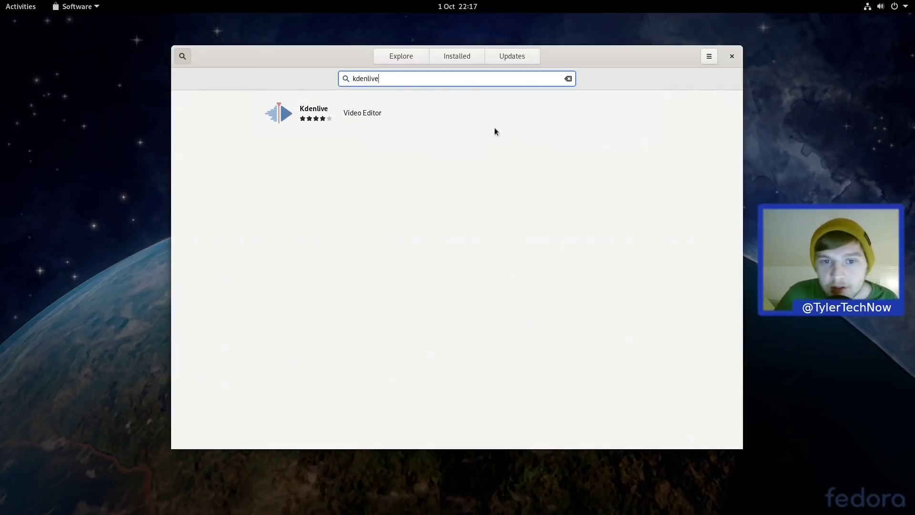
{"action": "left_click", "coordinate": [362, 111]}
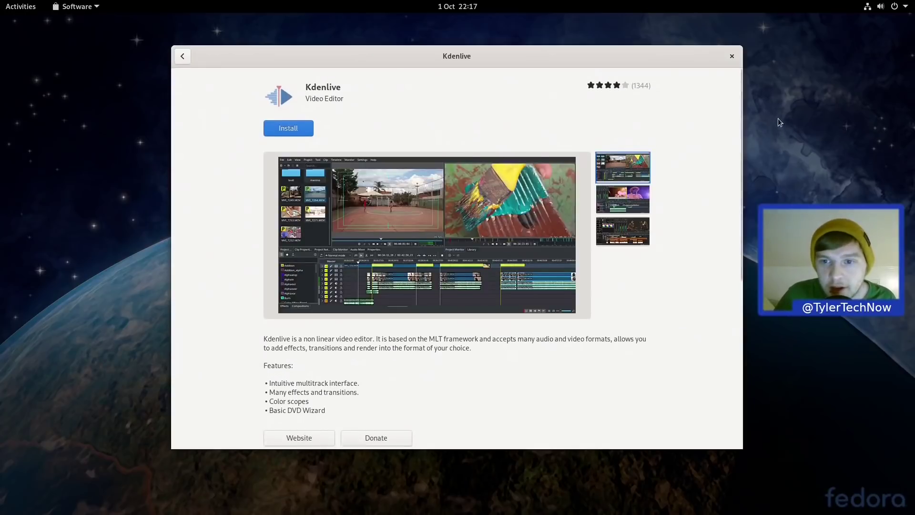
{"action": "left_click_drag", "start_coordinate": [741, 104], "coordinate": [706, 216]}
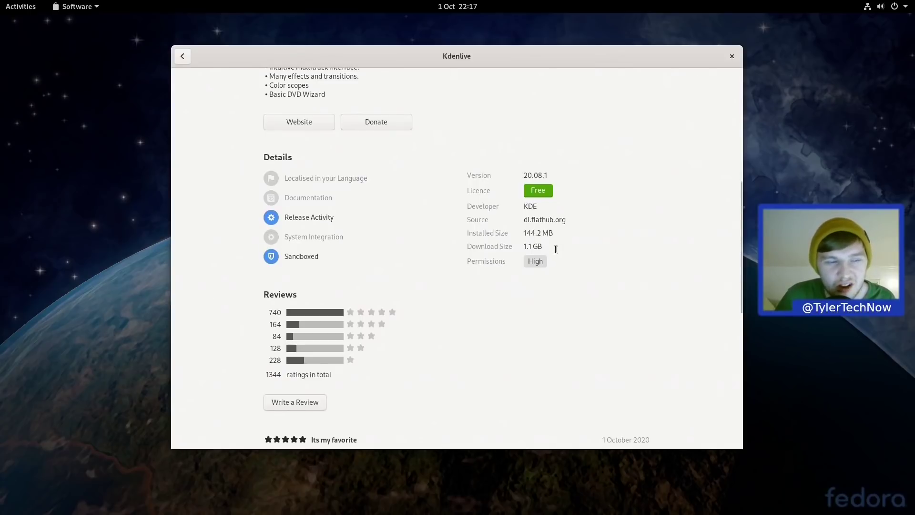
{"action": "scroll", "coordinate": [431, 267], "scroll_direction": "up", "scroll_amount": 5}
{"action": "scroll", "coordinate": [426, 280], "scroll_direction": "up", "scroll_amount": 2}
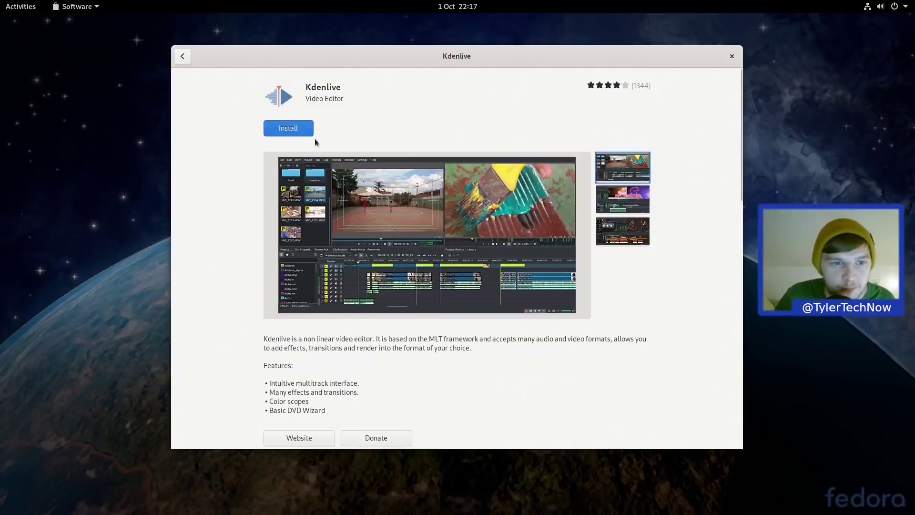
{"action": "left_click", "coordinate": [289, 128]}
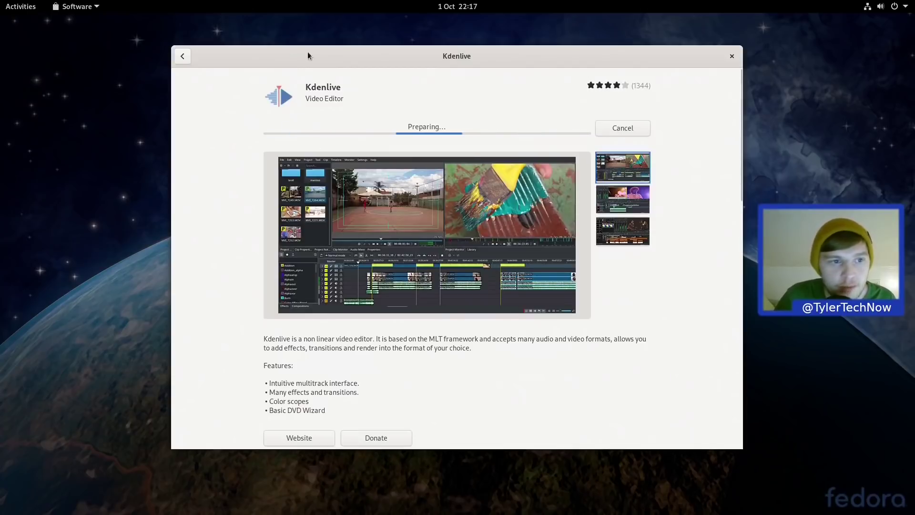
{"action": "left_click_drag", "start_coordinate": [455, 54], "coordinate": [472, 79]}
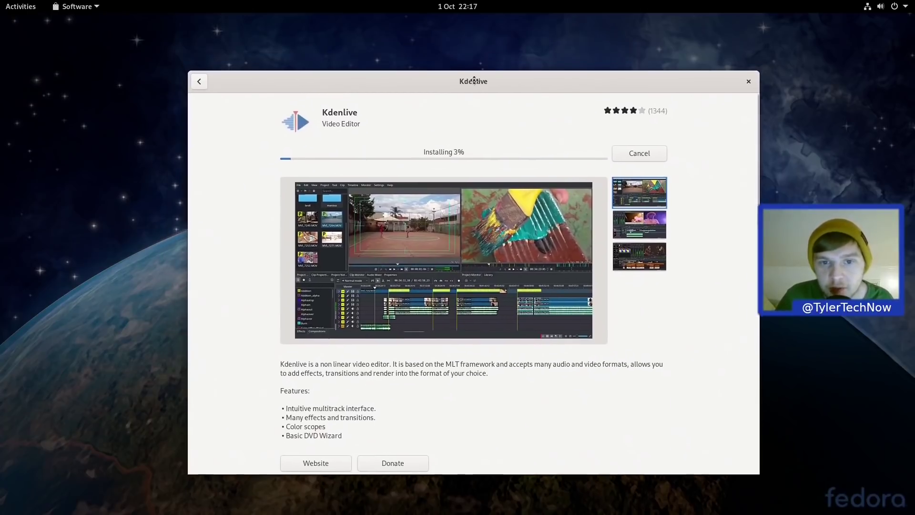
{"action": "key", "text": "super"}
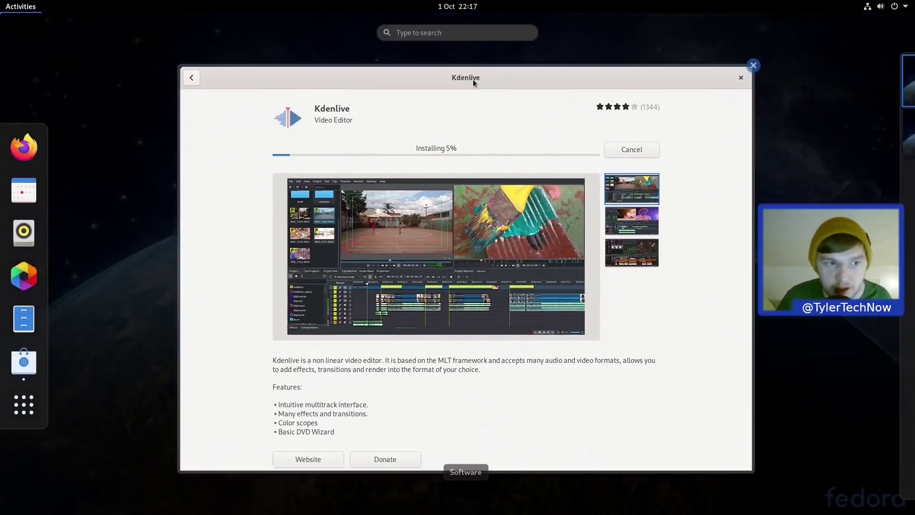
Step: Launch Tweaks and switch on the Maximise and Minimise titlebar buttons
{"action": "type", "text": "tweaks"}
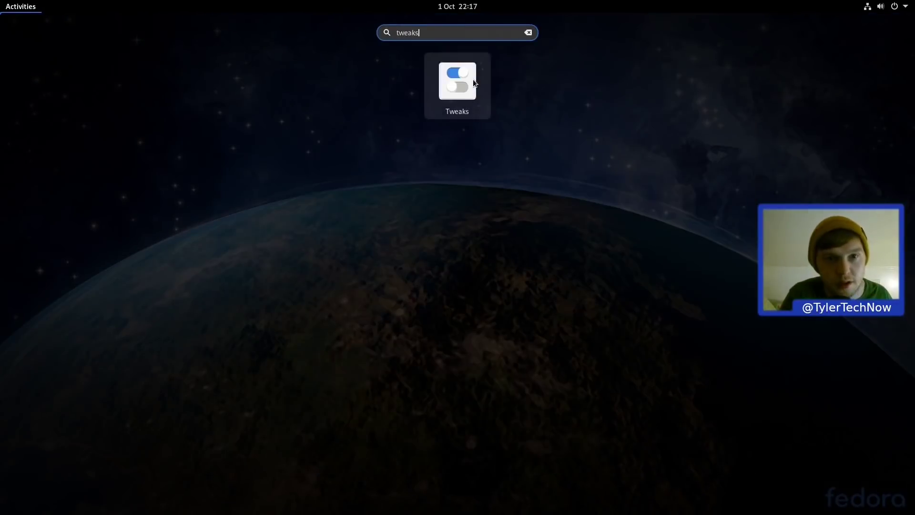
{"action": "key", "text": "Return"}
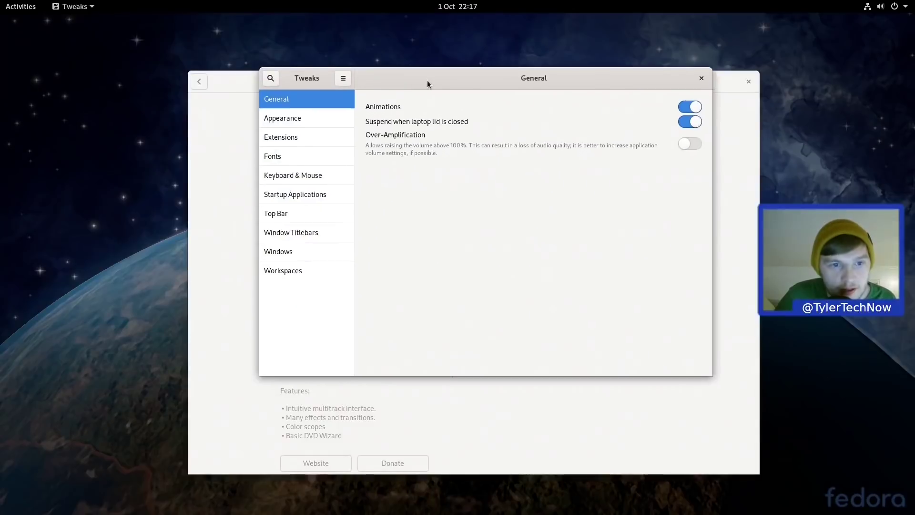
{"action": "left_click", "coordinate": [283, 233]}
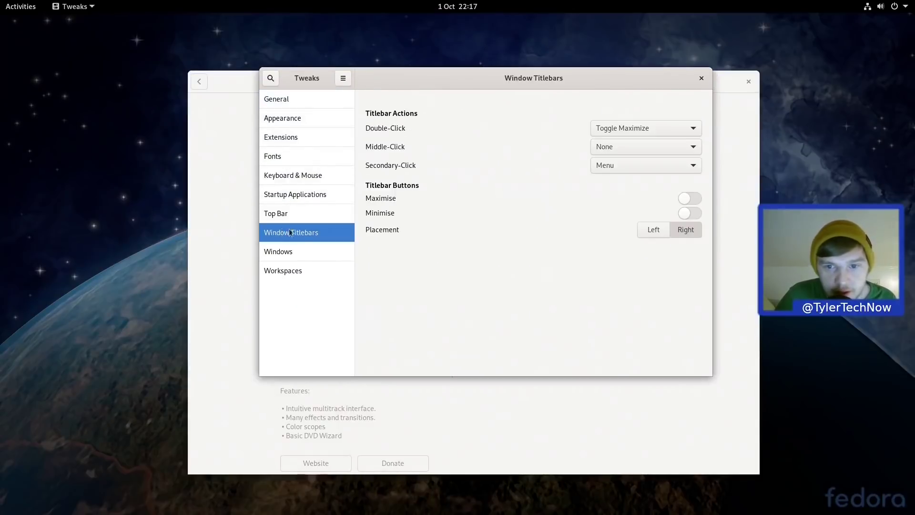
{"action": "left_click", "coordinate": [683, 200]}
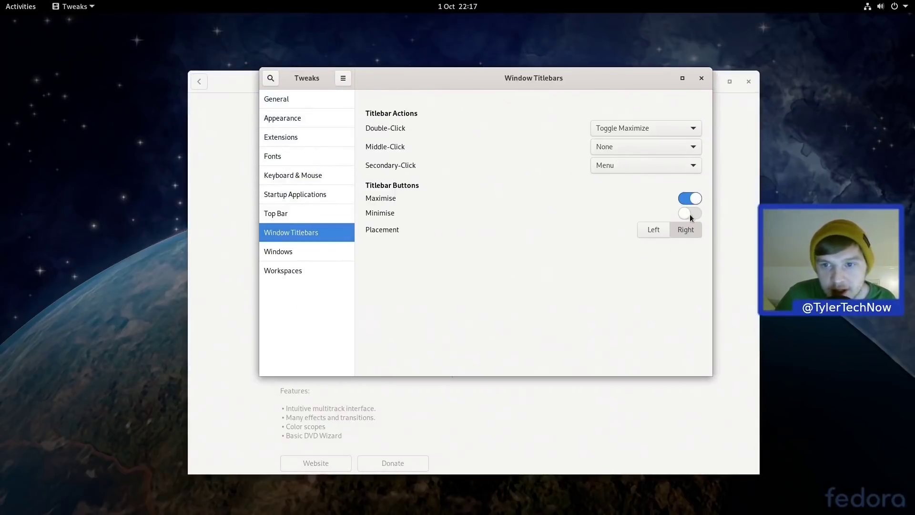
{"action": "left_click", "coordinate": [691, 214]}
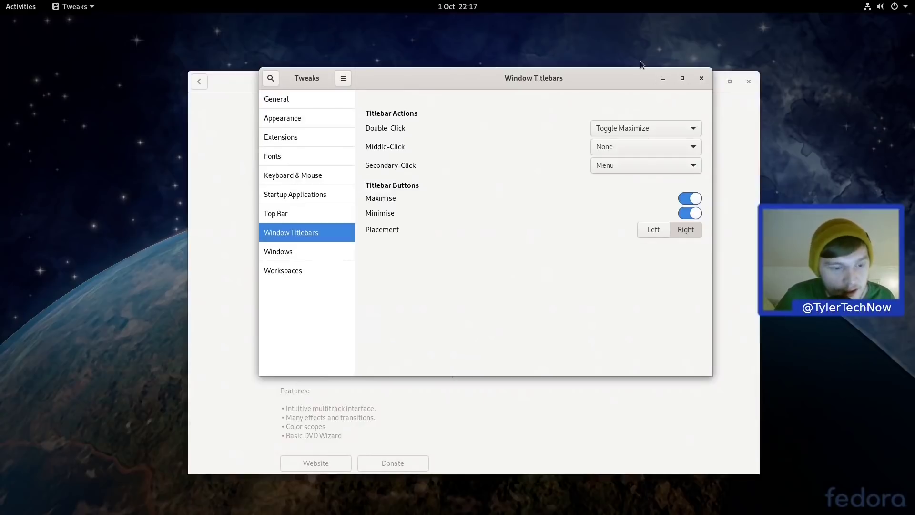
Step: Hide the Tweaks and Software windows, then bring Tweaks back from the overview
{"action": "key", "text": "ctrl+q"}
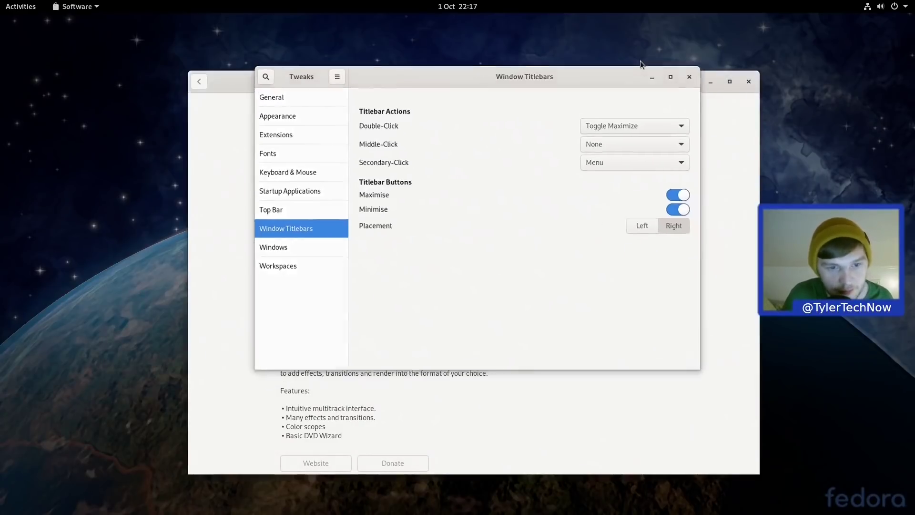
{"action": "key", "text": "ctrl+q"}
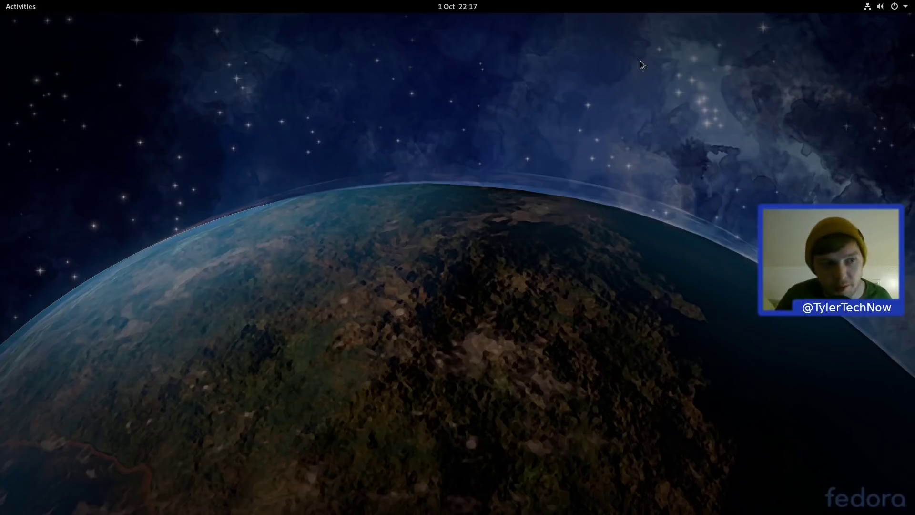
{"action": "key", "text": "super"}
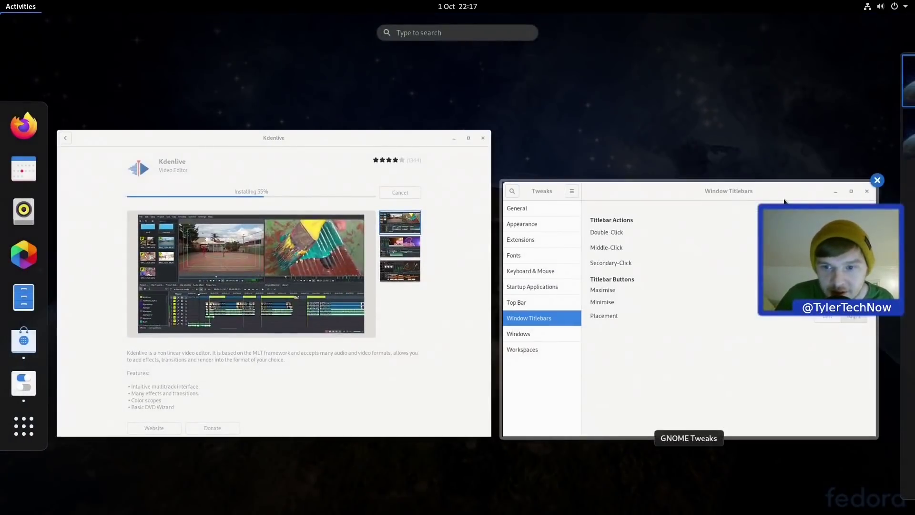
{"action": "left_click", "coordinate": [784, 202]}
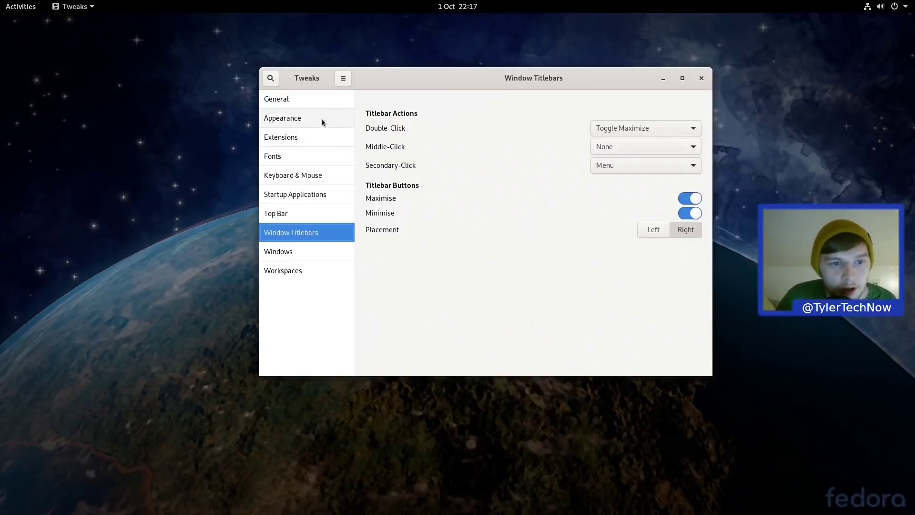
Step: Set the Applications theme to Adwaita-dark, leave icons unchanged, and view the Extensions page
{"action": "left_click", "coordinate": [285, 119]}
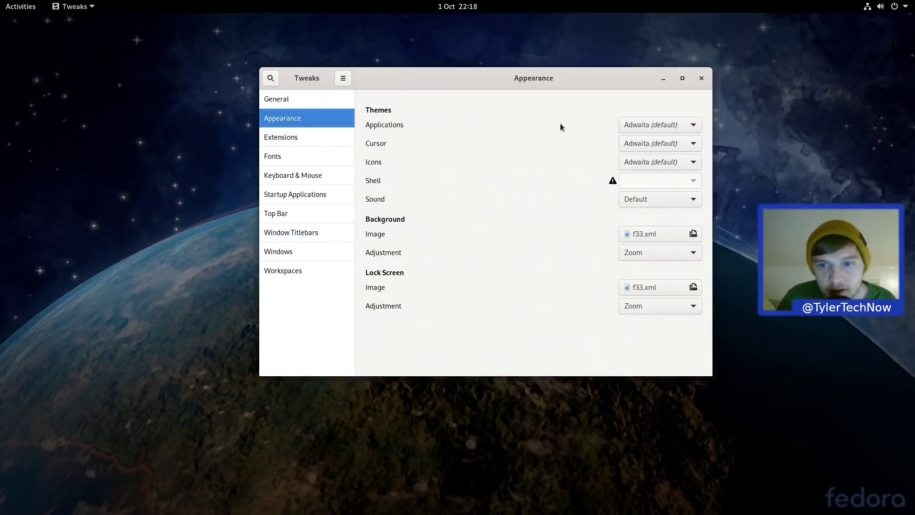
{"action": "left_click", "coordinate": [674, 127]}
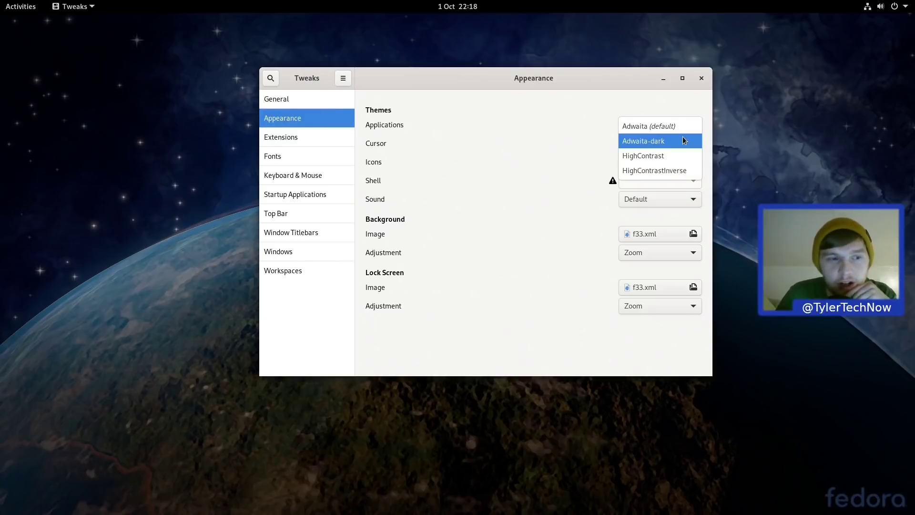
{"action": "left_click", "coordinate": [685, 139]}
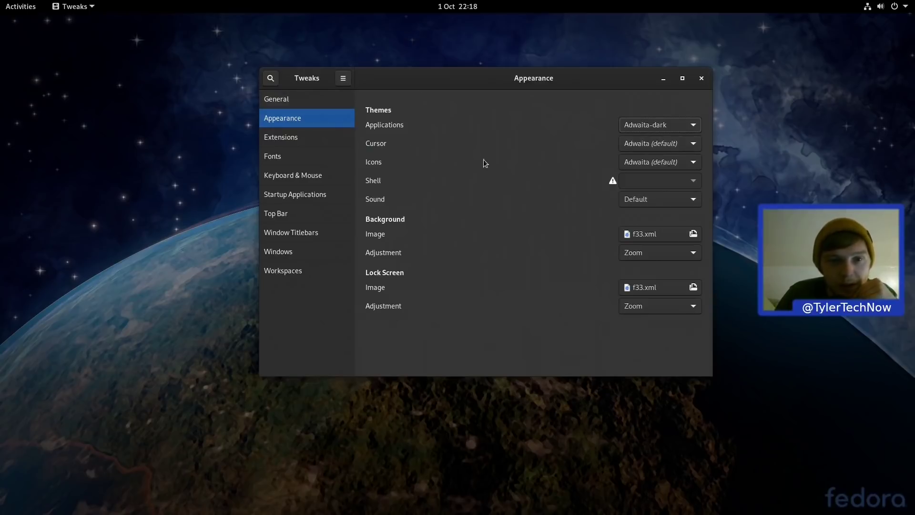
{"action": "left_click", "coordinate": [639, 161]}
{"action": "left_click", "coordinate": [522, 153]}
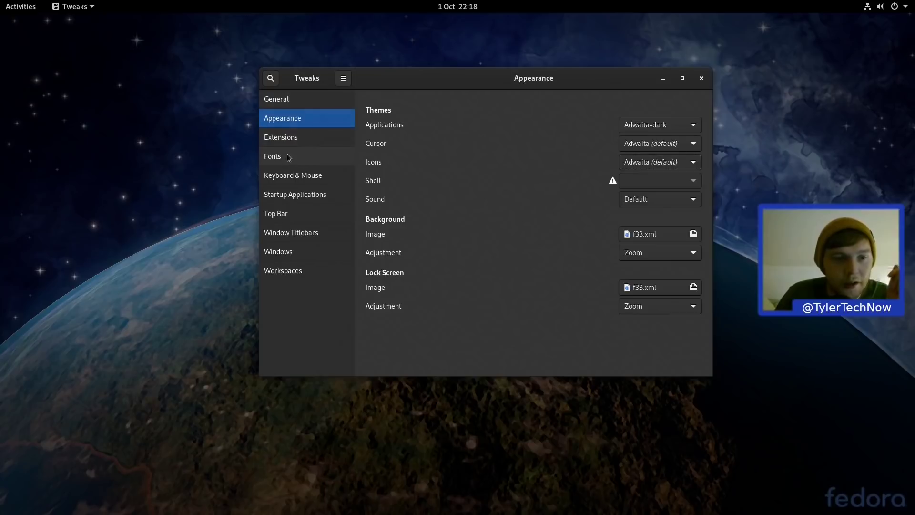
{"action": "left_click", "coordinate": [284, 137]}
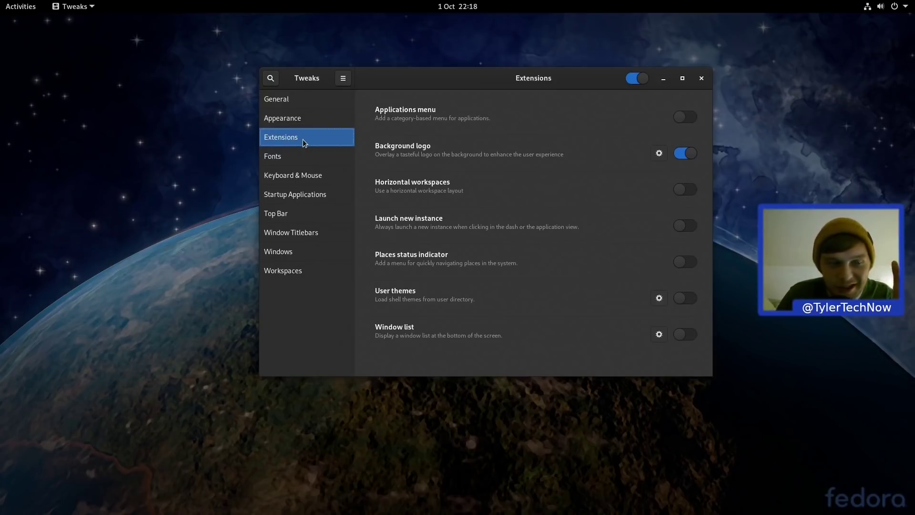
Step: Close Tweaks, launch Firefox and reach extensions.gnome.org via a 'gnome extensions' search
{"action": "left_click", "coordinate": [701, 80]}
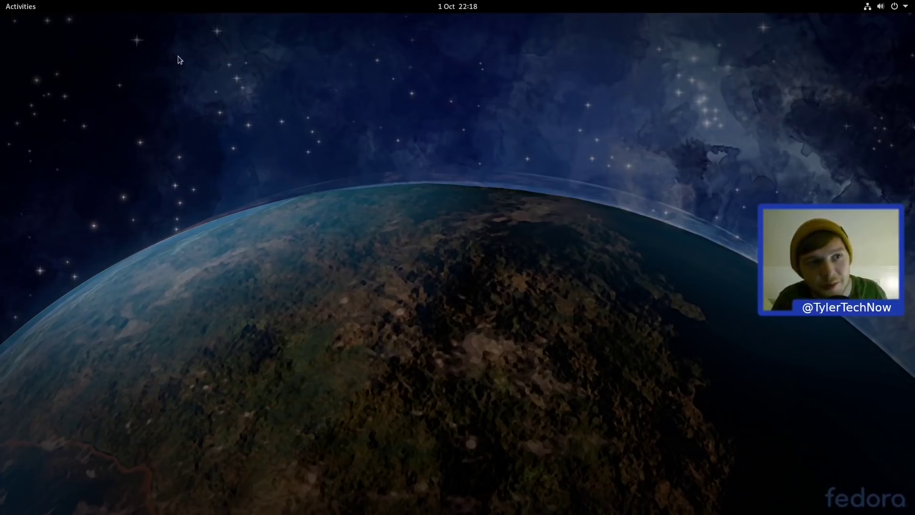
{"action": "left_click", "coordinate": [34, 10]}
{"action": "type", "text": "fire"}
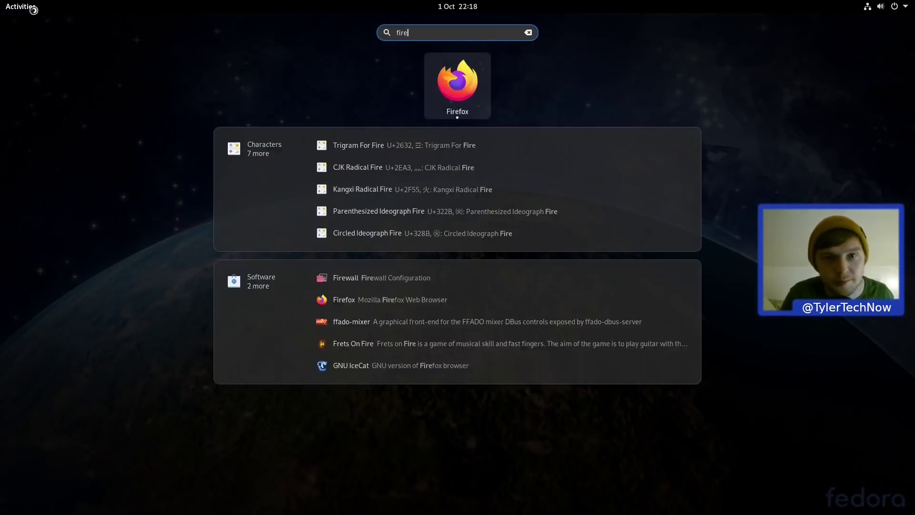
{"action": "key", "text": "Return"}
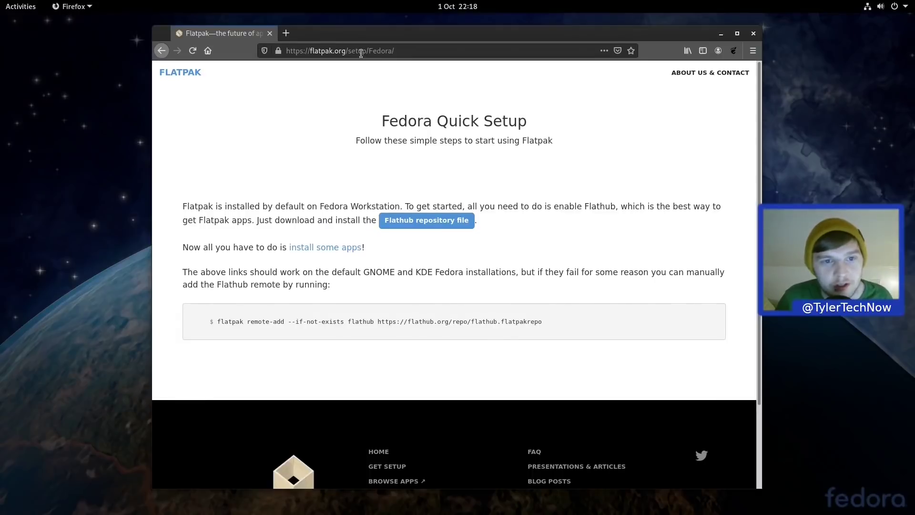
{"action": "left_click", "coordinate": [360, 53]}
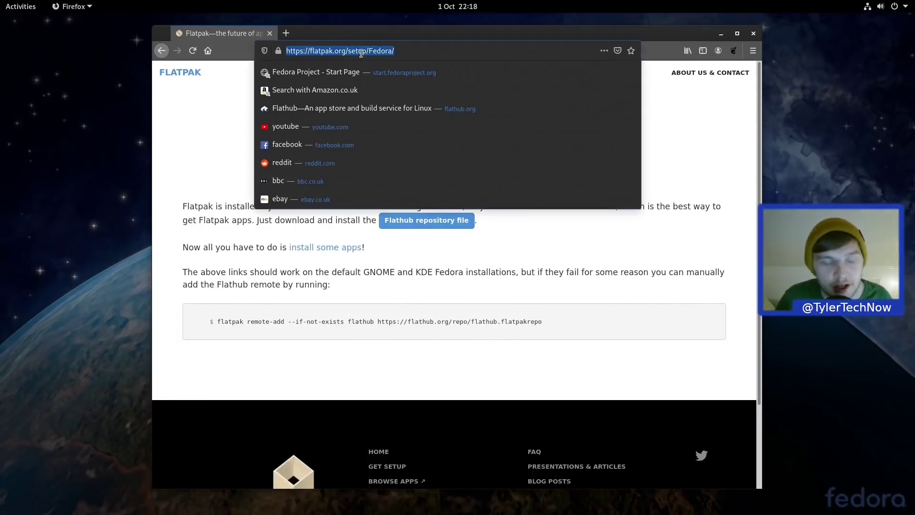
{"action": "type", "text": "gnome ext"}
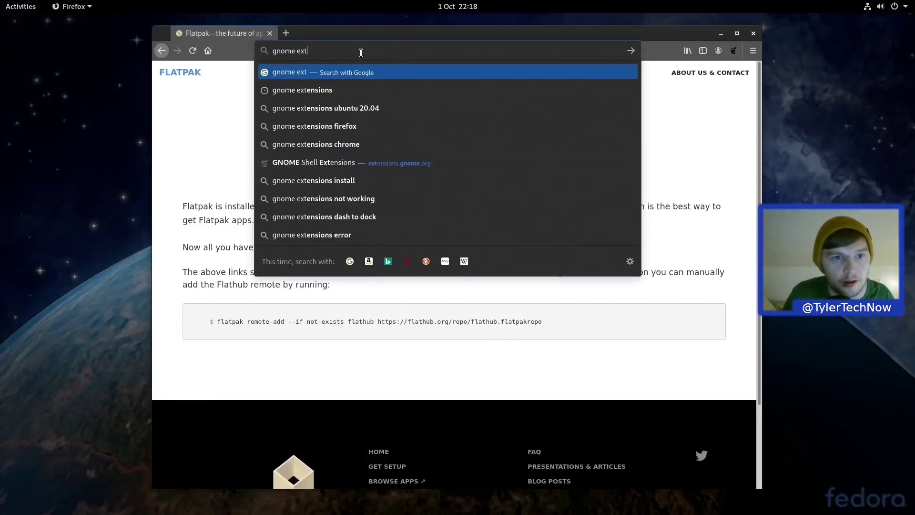
{"action": "type", "text": "ensions"}
{"action": "key", "text": "Return"}
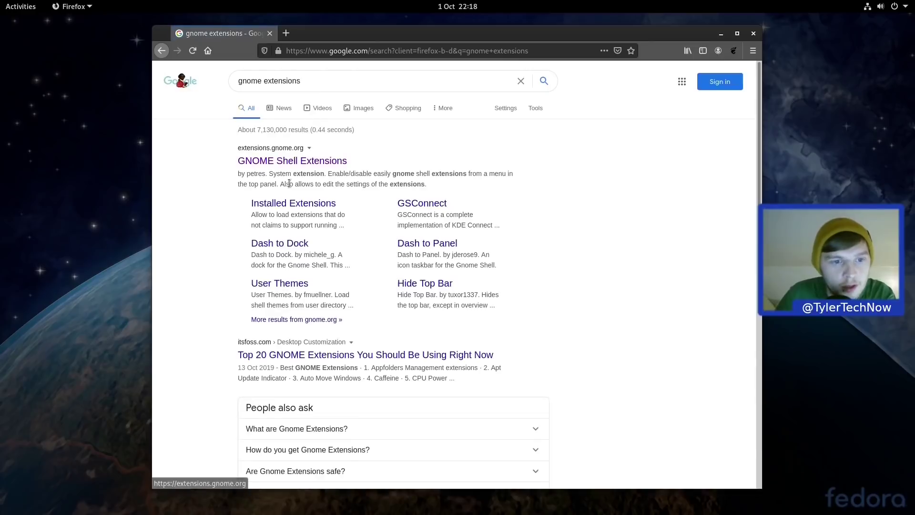
{"action": "left_click", "coordinate": [295, 162]}
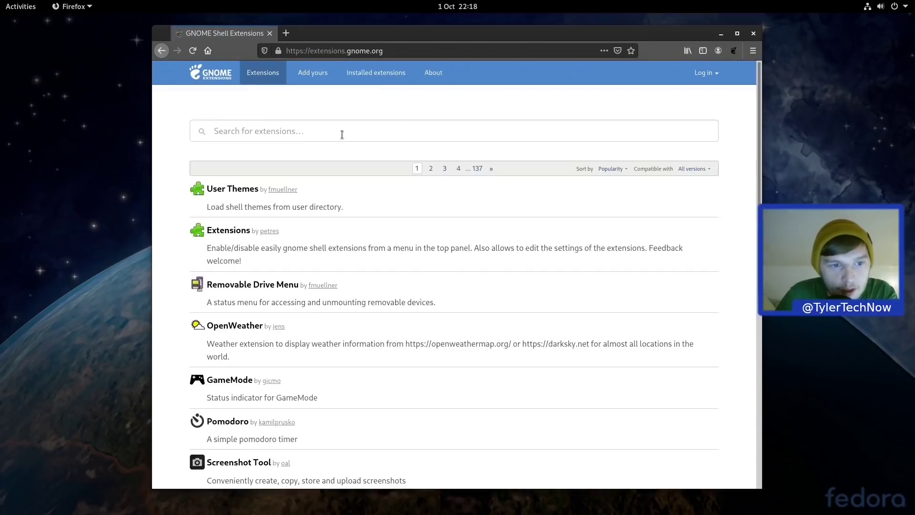
Step: Search 'material' and switch the Material Shell extension ON
{"action": "type", "text": "material"}
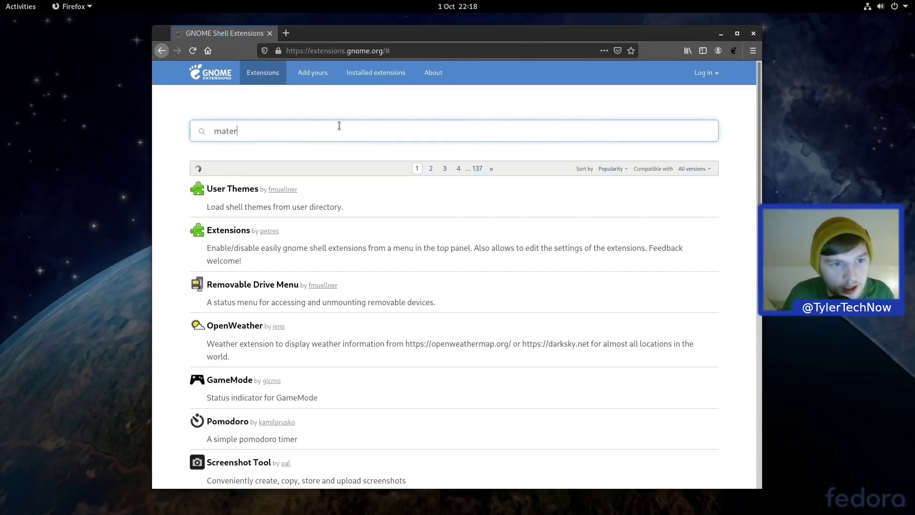
{"action": "left_click", "coordinate": [243, 189]}
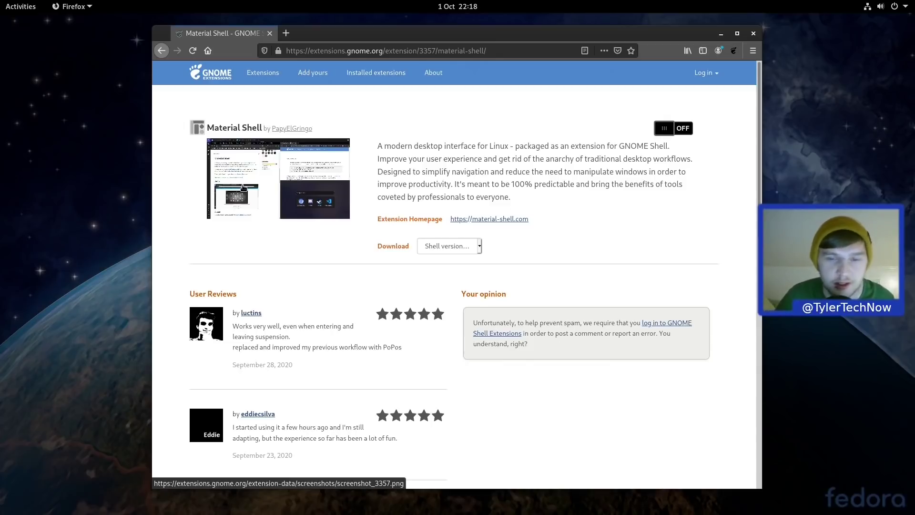
{"action": "left_click", "coordinate": [688, 130]}
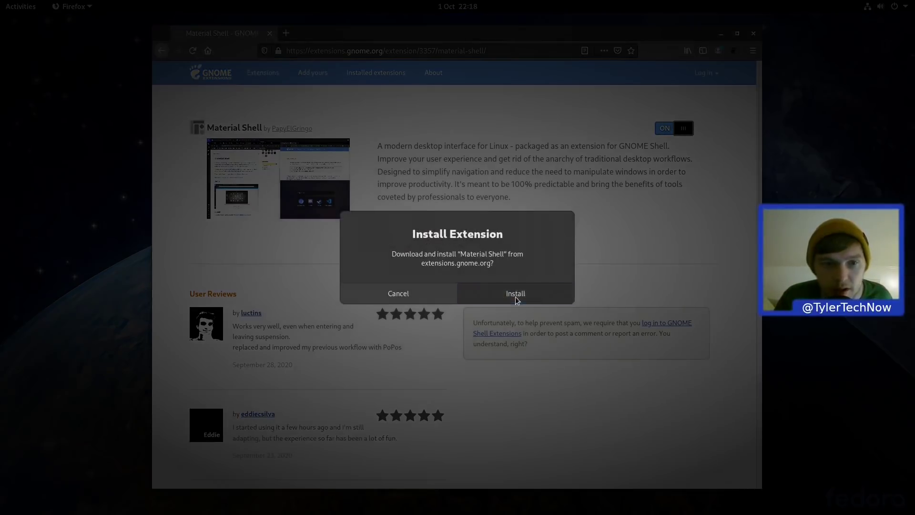
Step: Confirm Material Shell's install, then find Caffeine, switch it ON and install it
{"action": "left_click", "coordinate": [516, 294]}
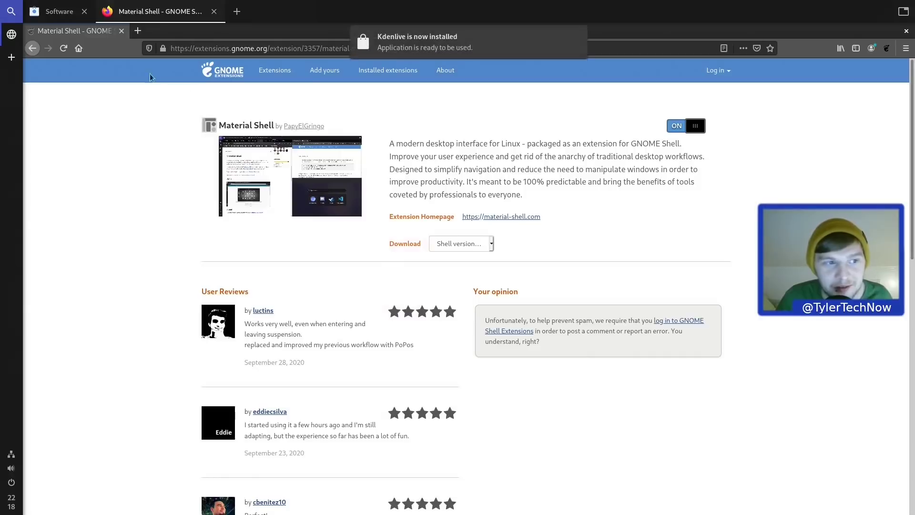
{"action": "left_click", "coordinate": [226, 72]}
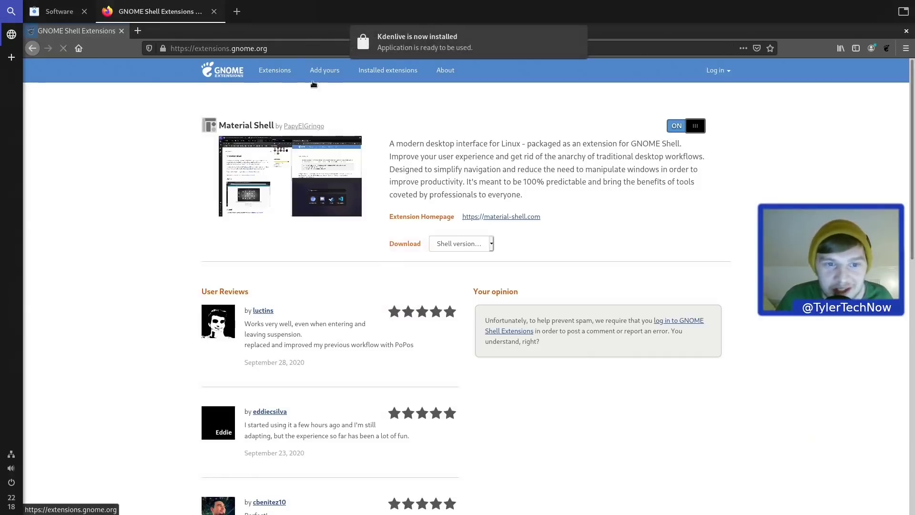
{"action": "type", "text": "caffeine"}
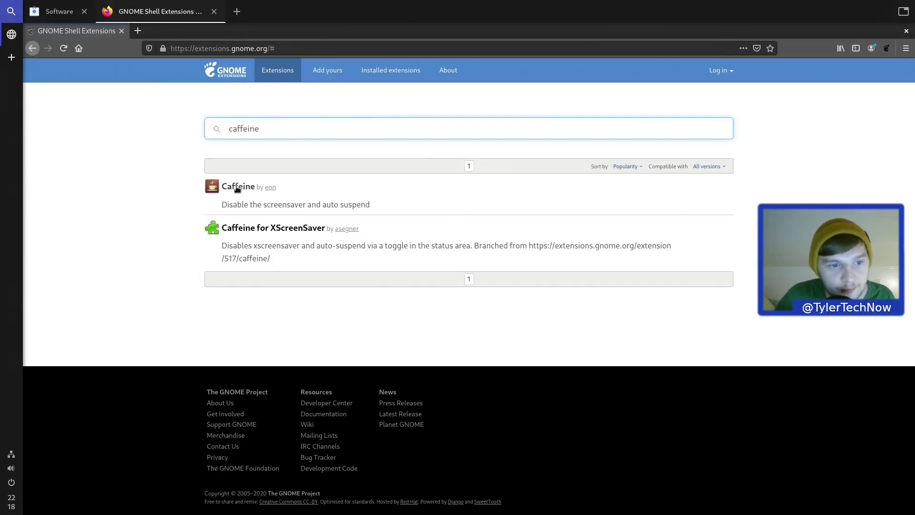
{"action": "left_click", "coordinate": [240, 186]}
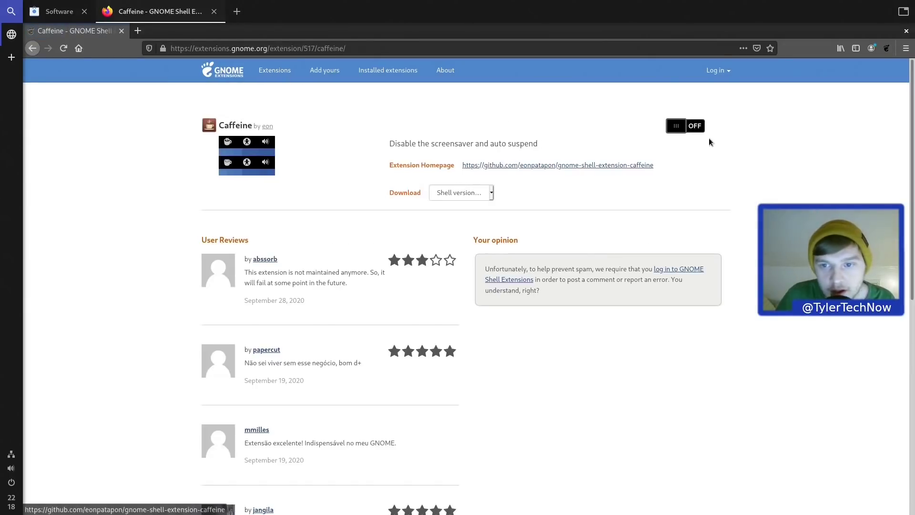
{"action": "left_click", "coordinate": [686, 125]}
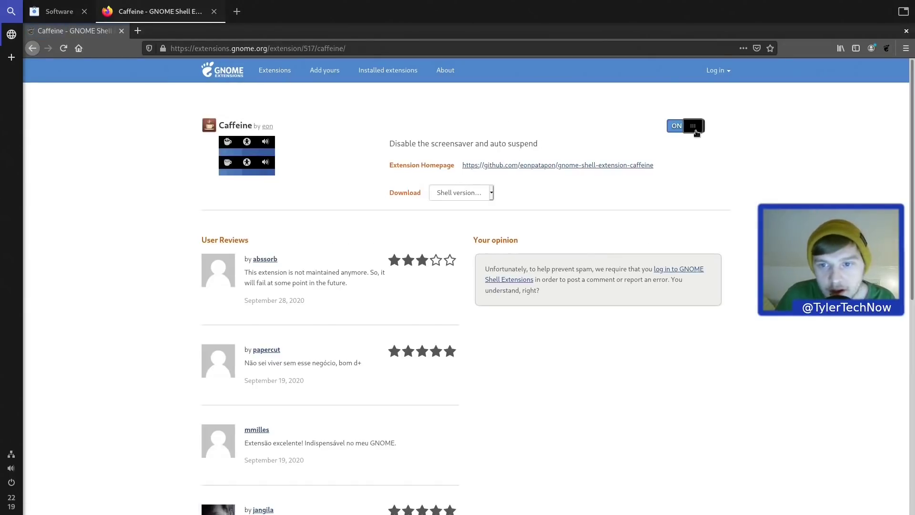
{"action": "left_click", "coordinate": [528, 283]}
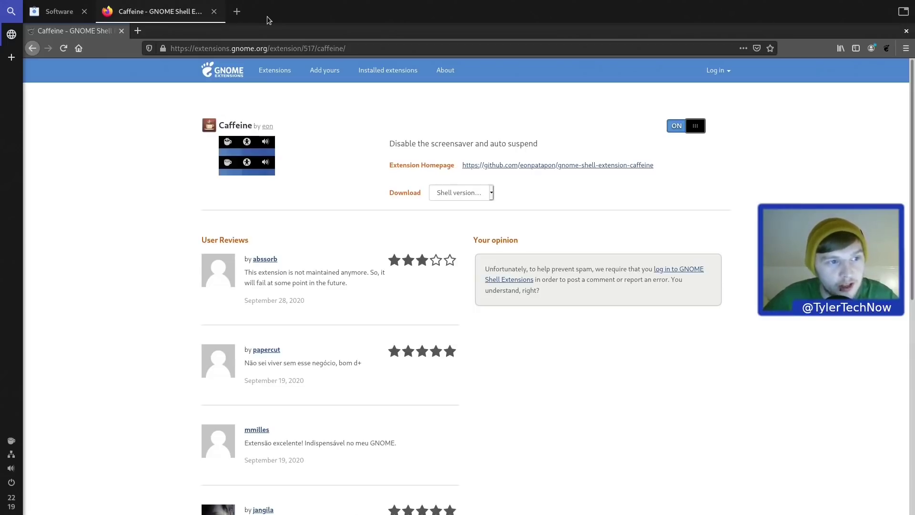
{"action": "key", "text": "super"}
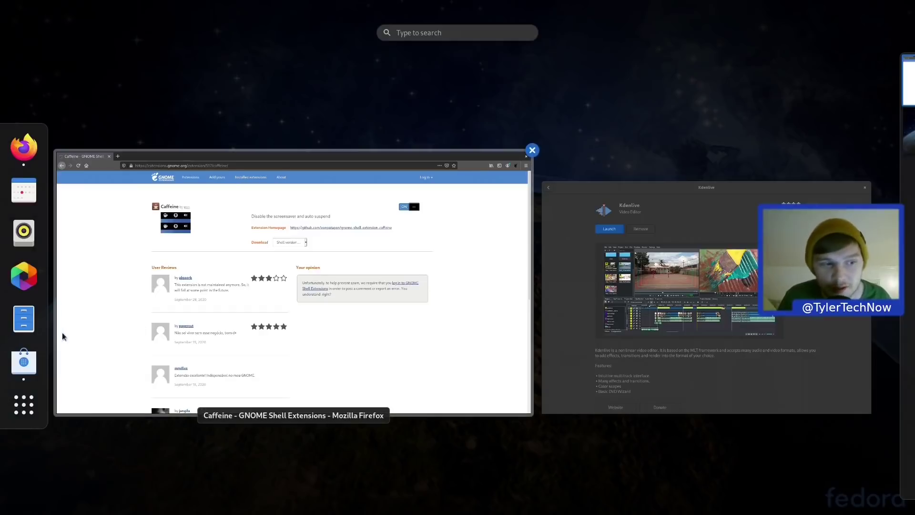
Step: Open Files, launch Disks from a 'gnome' search, and view the 128 GB and 120 GB disks
{"action": "left_click", "coordinate": [24, 319]}
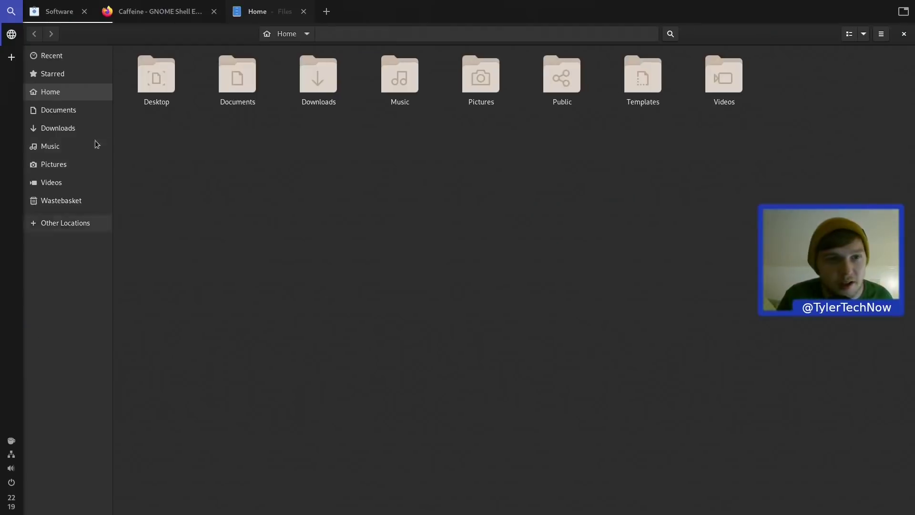
{"action": "key", "text": "super"}
{"action": "type", "text": "gnome"}
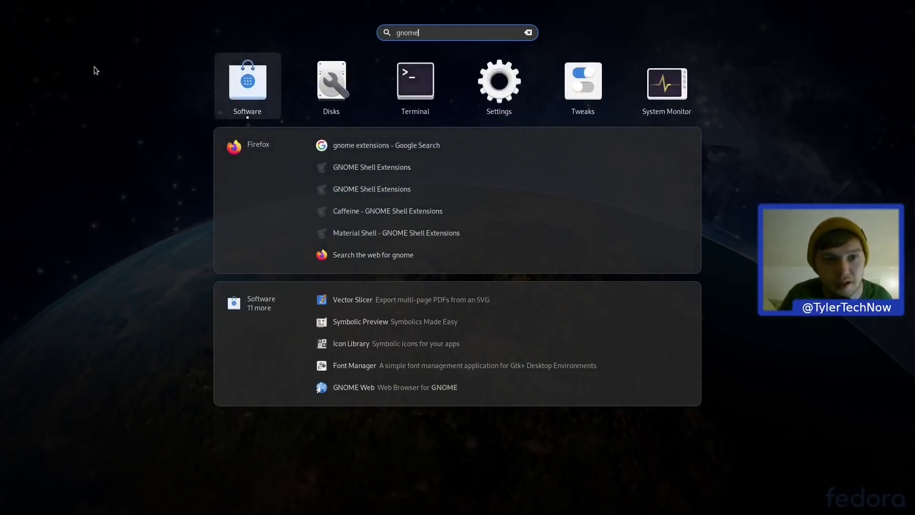
{"action": "key", "text": "Right"}
{"action": "key", "text": "Return"}
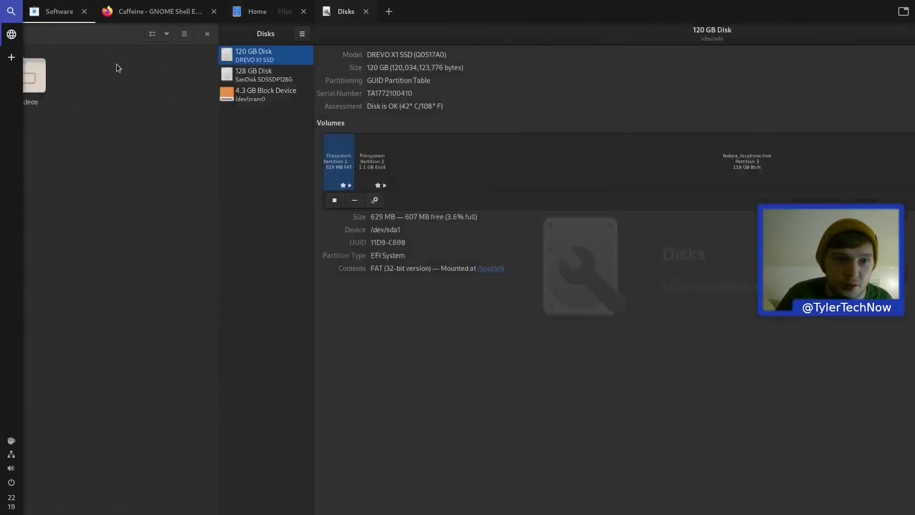
{"action": "left_click", "coordinate": [86, 75]}
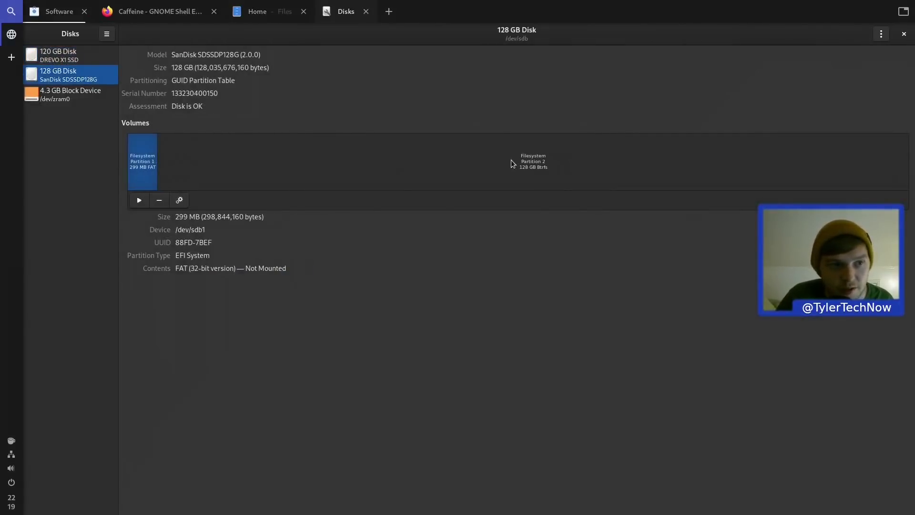
{"action": "left_click", "coordinate": [100, 52]}
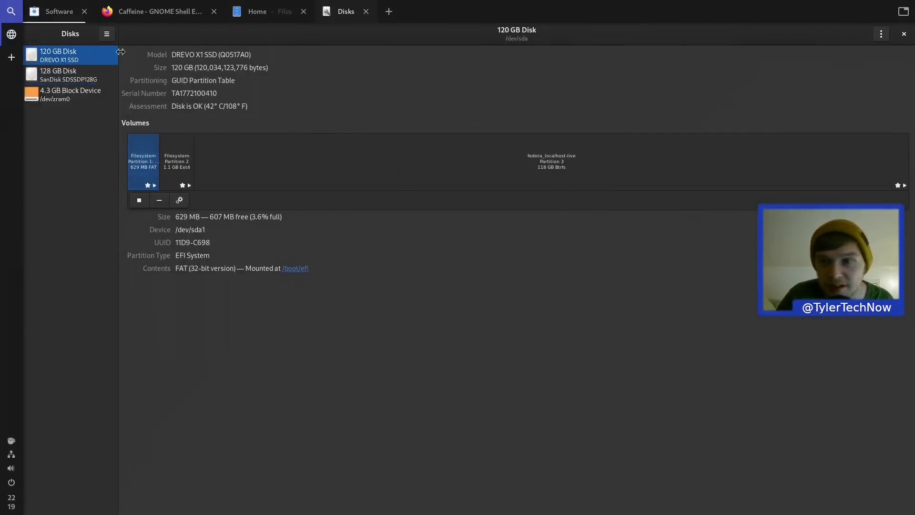
Step: Close the Disks window so Files shows the Home folder again
{"action": "left_click", "coordinate": [904, 35]}
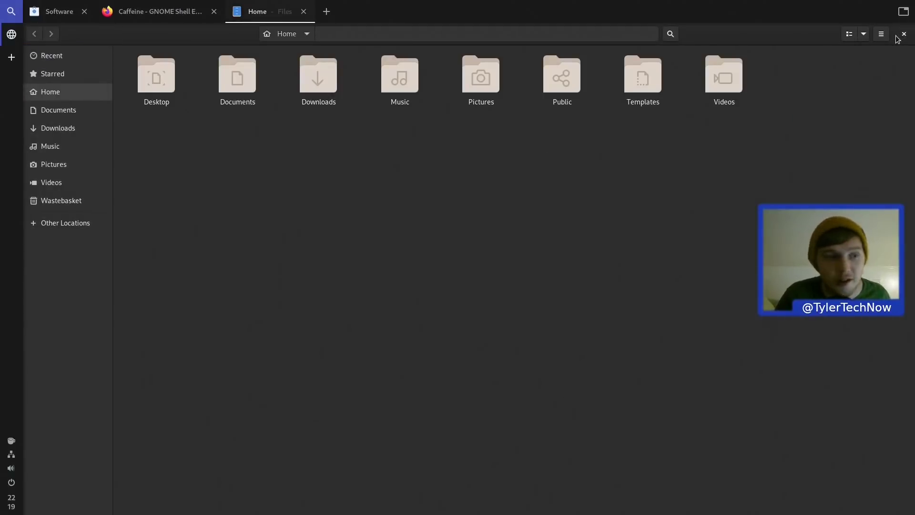